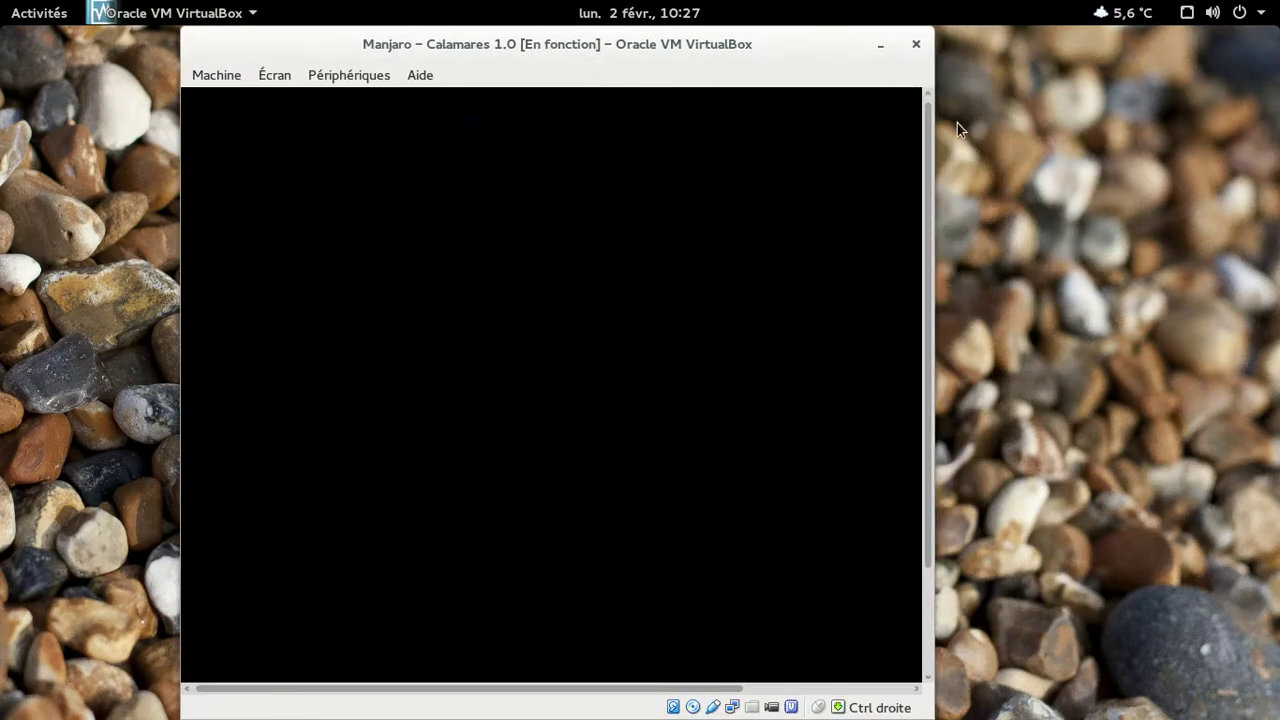
Fit the VirtualBox window to the guest screen, then switch the Manjaro VM to full-screen
click(356, 74)
mouse_move(266, 76)
click(358, 216)
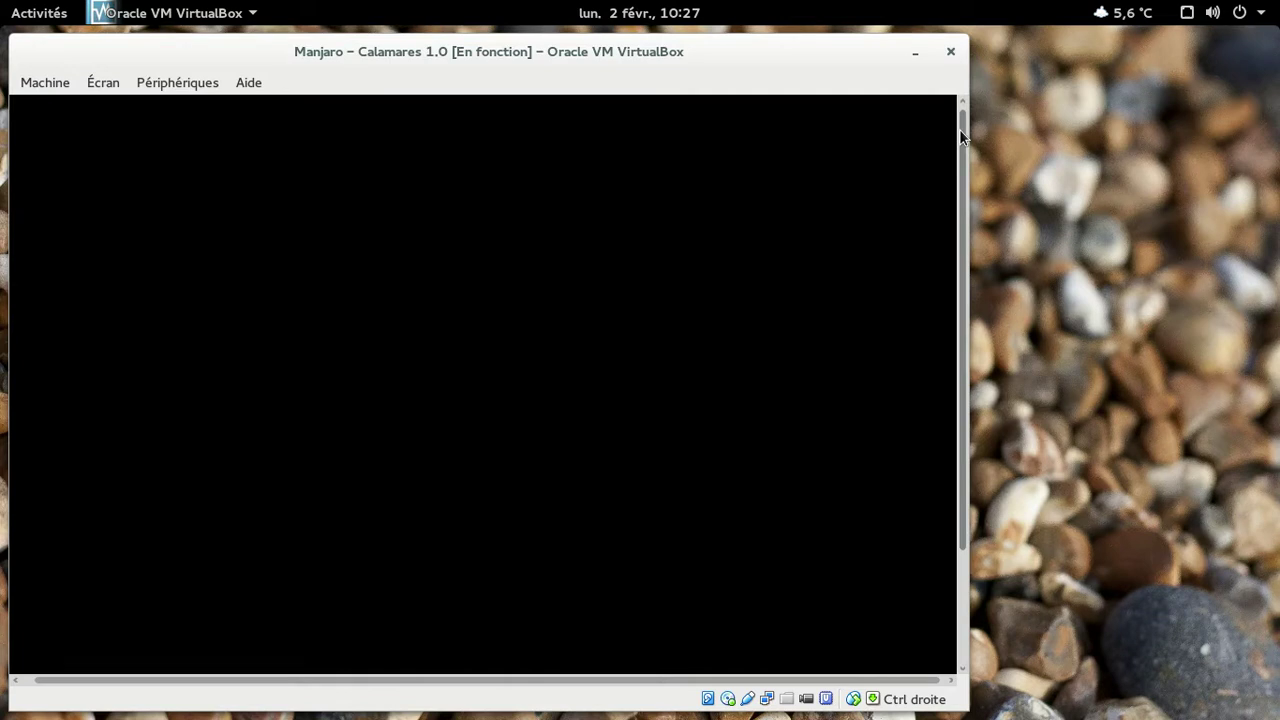
key(ctrl+f)
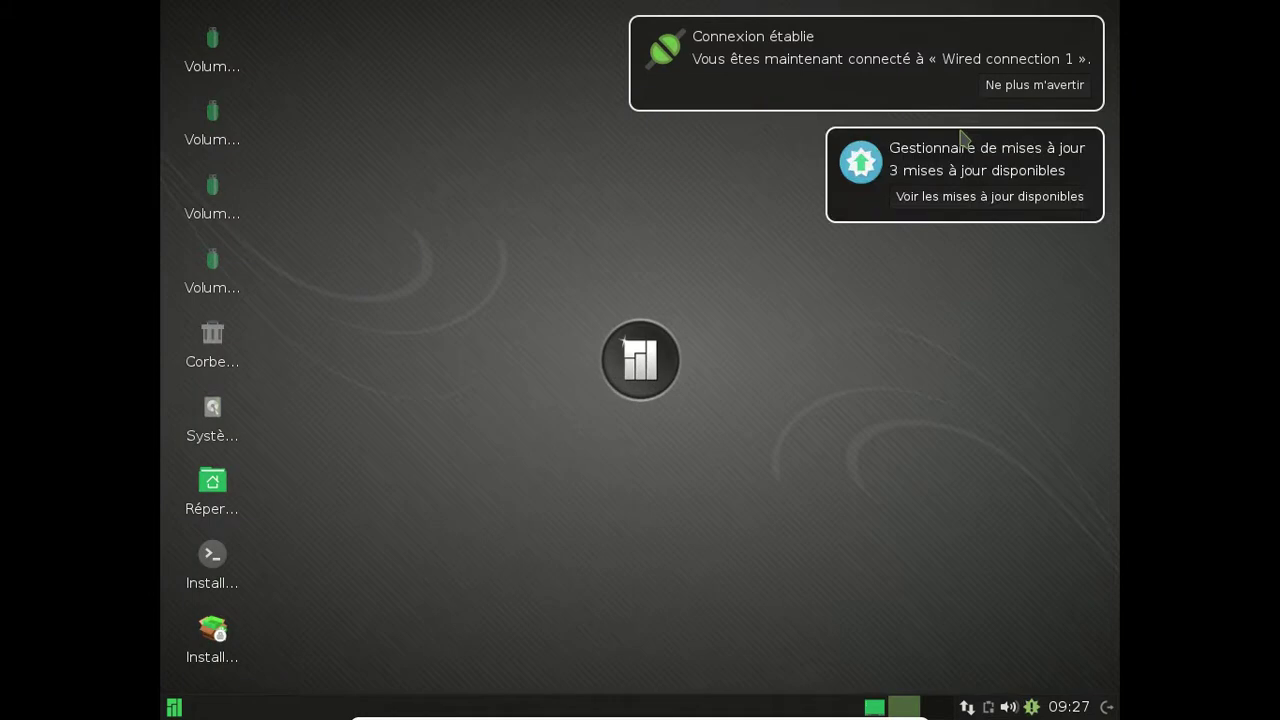
Dismiss both notifications and install the gtk3, lib32-openssl and openssl updates using the root password
click(1066, 145)
click(1052, 84)
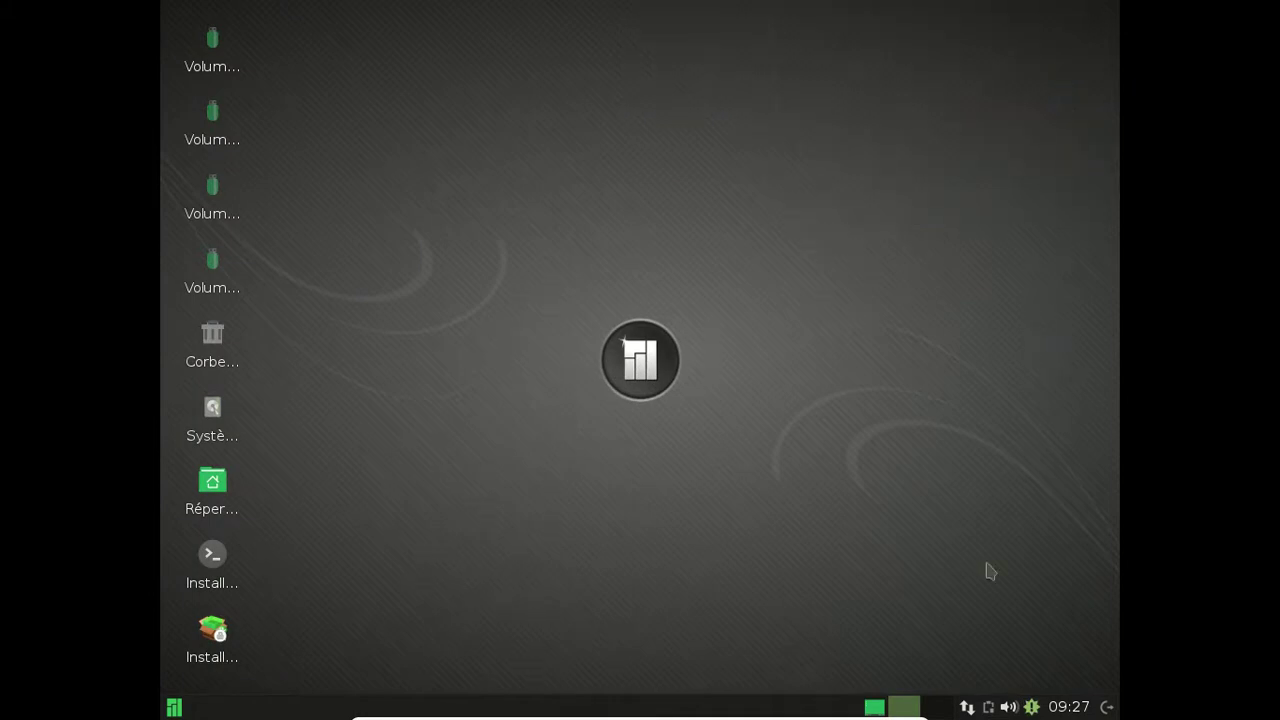
click(1034, 706)
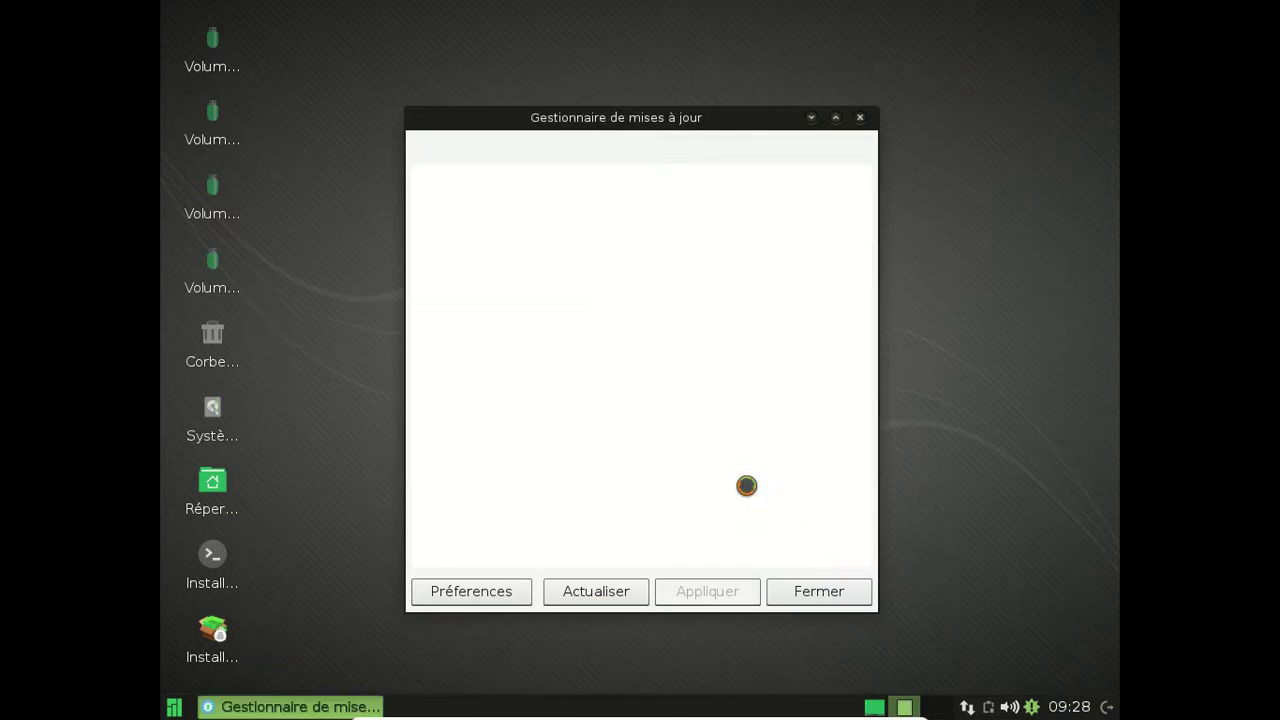
click(740, 592)
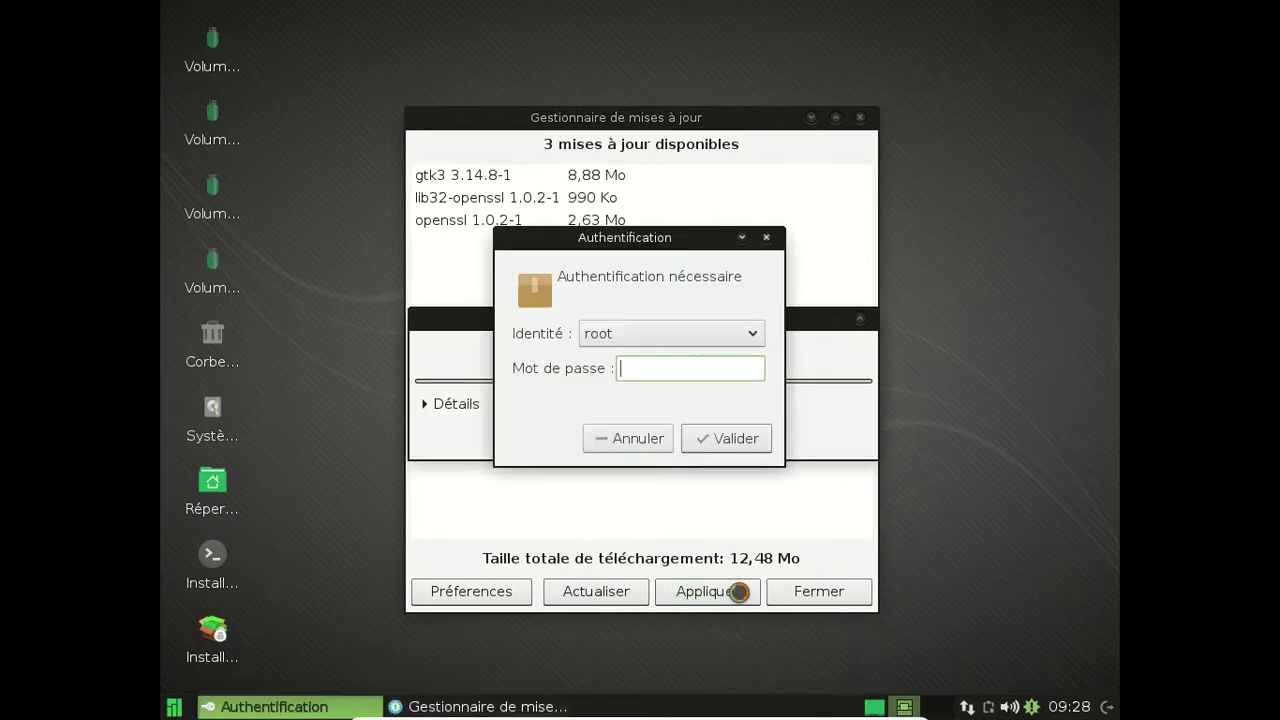
text(•••••)
key(Return)
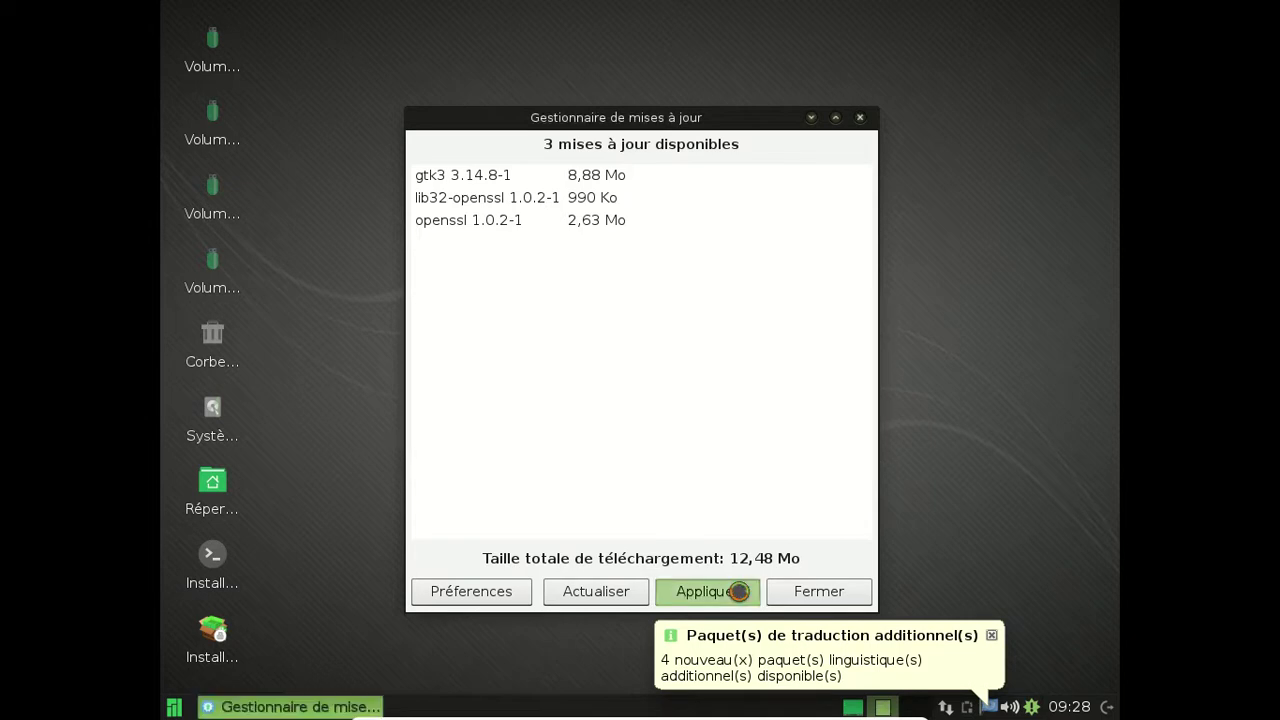
click(819, 592)
Authenticate as administrator and install the English and French aspell and hunspell language packages
click(991, 636)
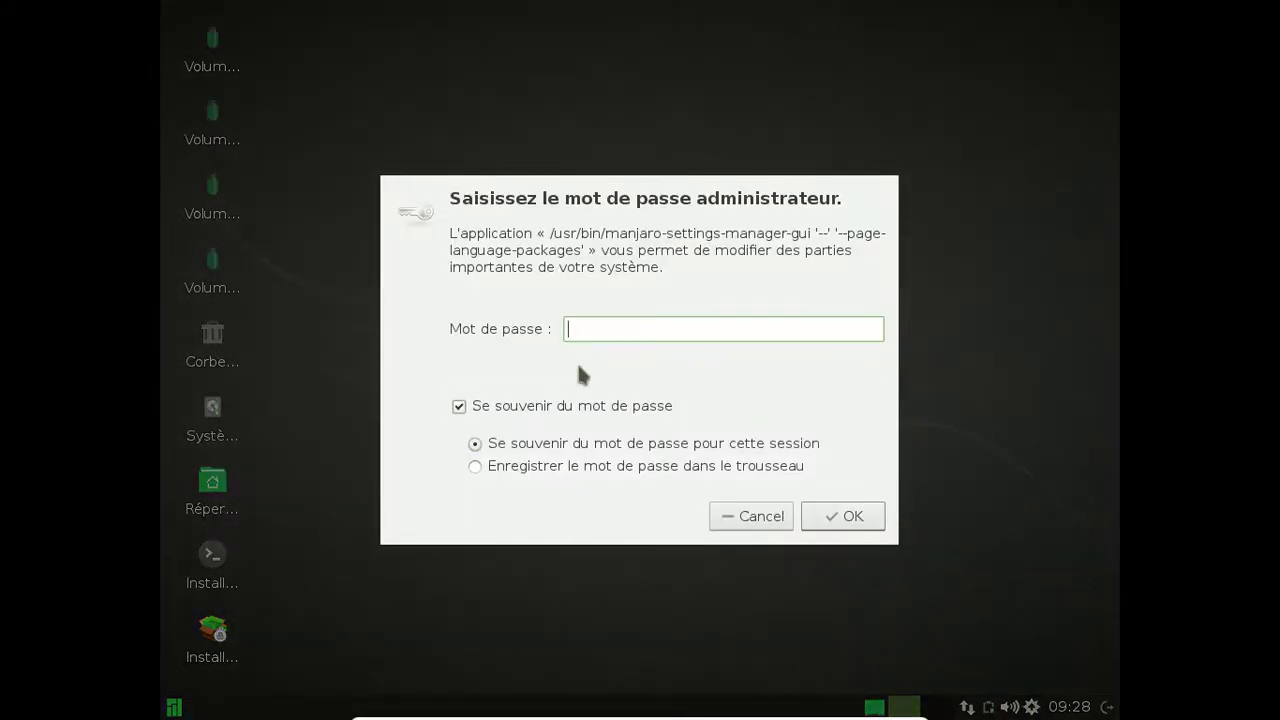
text(****)
key(Return)
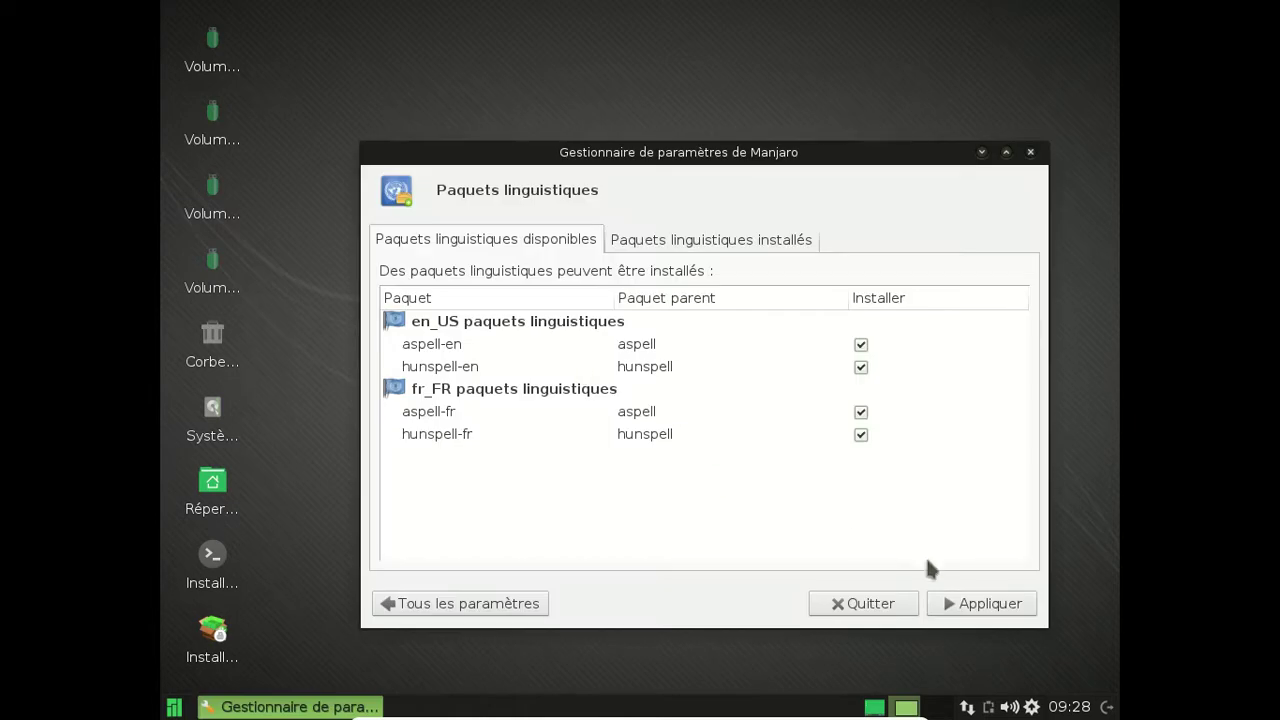
click(999, 613)
click(984, 596)
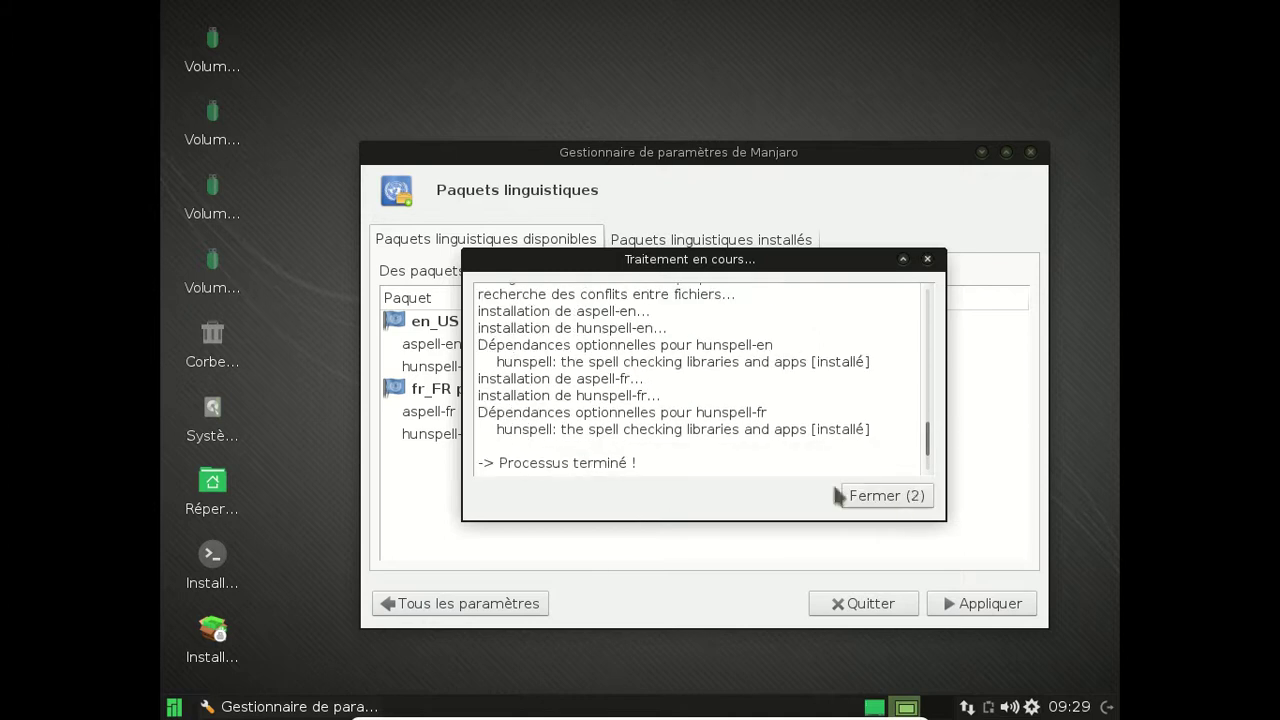
Close the finished progress dialog, view the Noyau kernel page, and exit Settings Manager
click(920, 500)
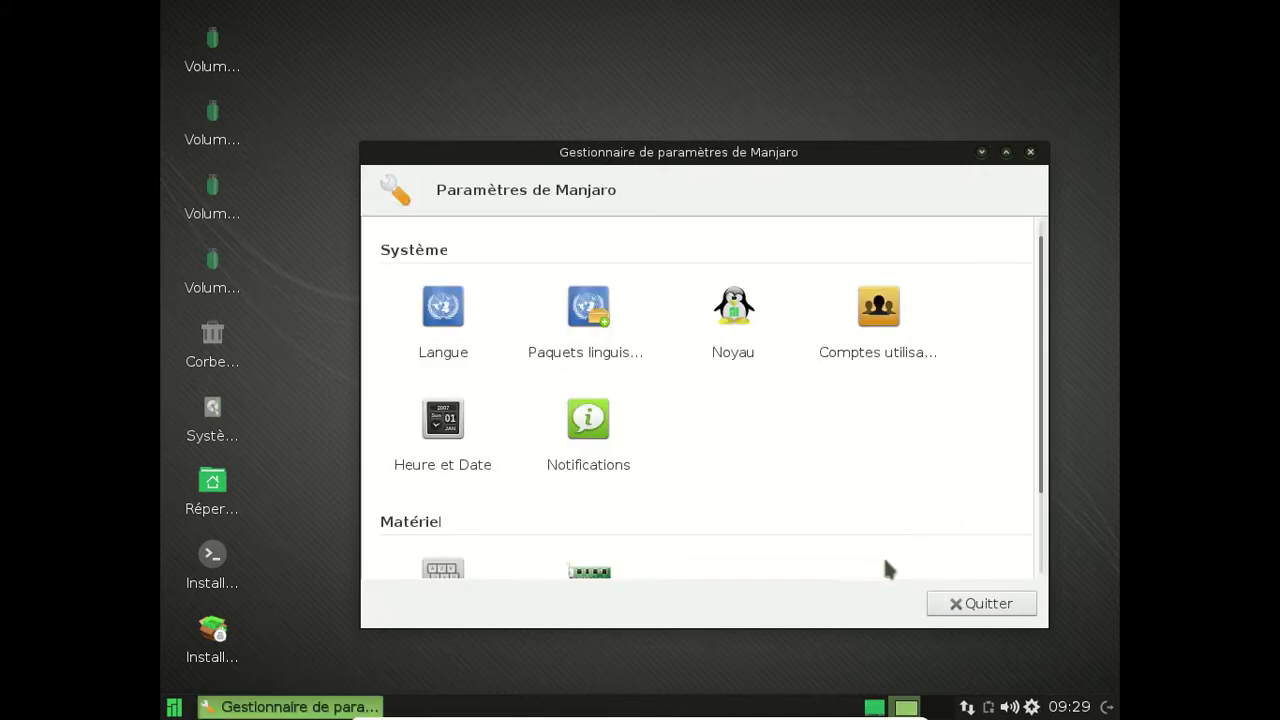
click(727, 341)
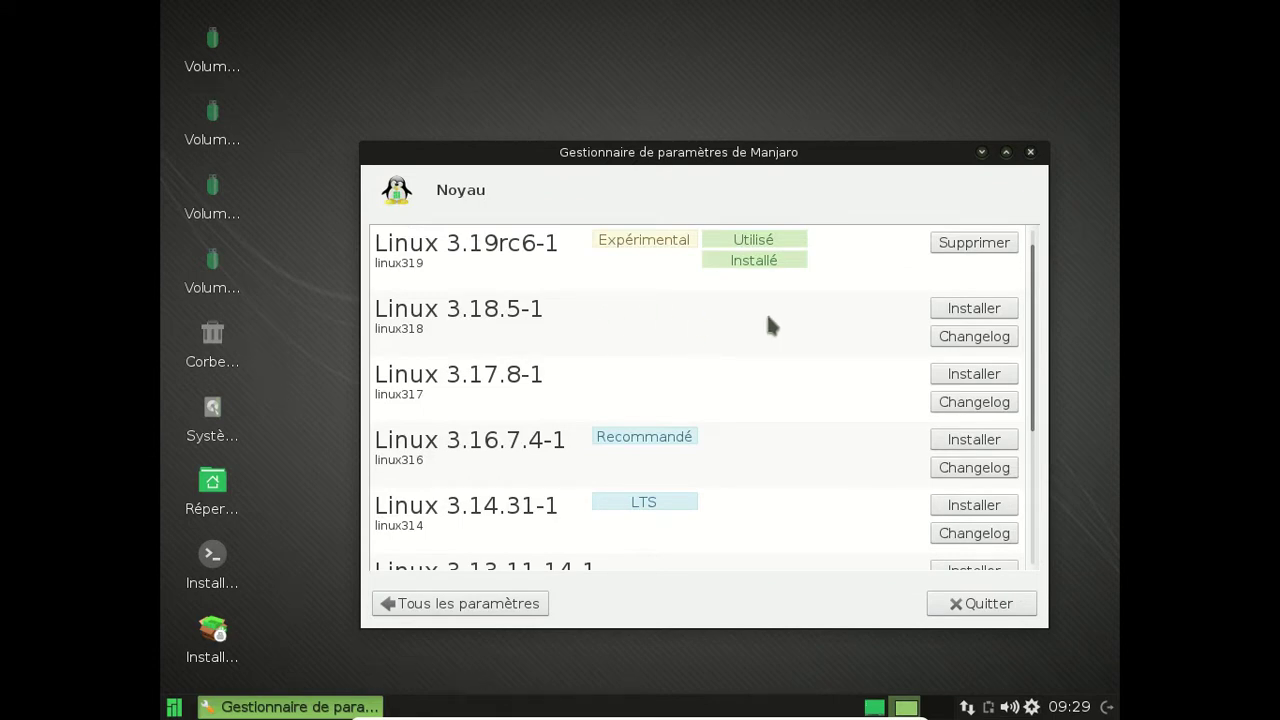
click(1030, 152)
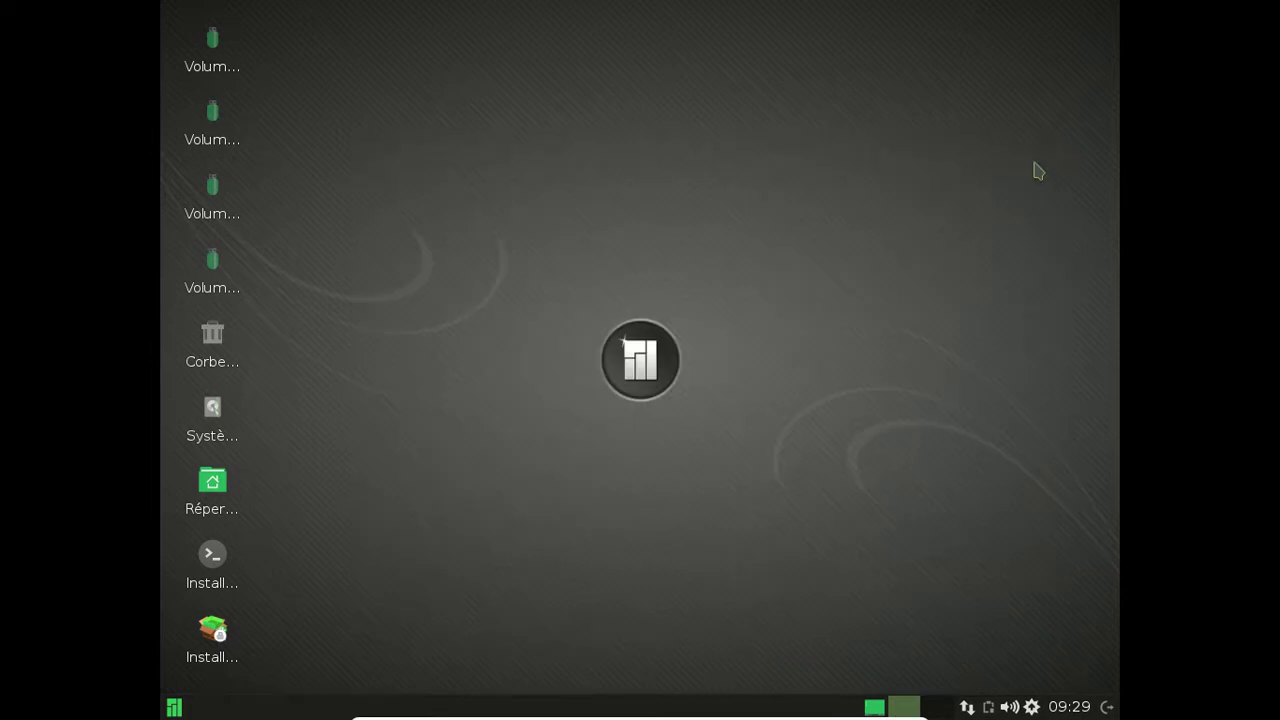
Open the home folder, hide its dotfiles with Ctrl+H, close it, and launch Install Manjaro Linux
double_click(216, 484)
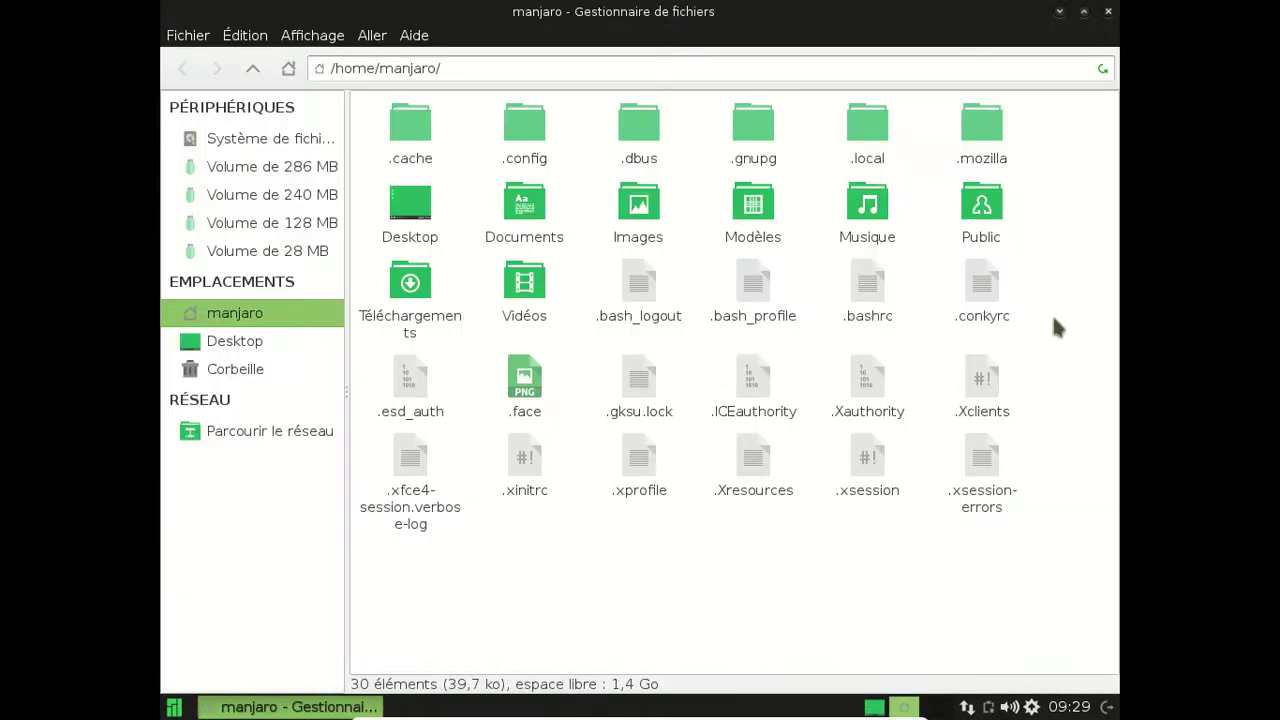
key(ctrl+h)
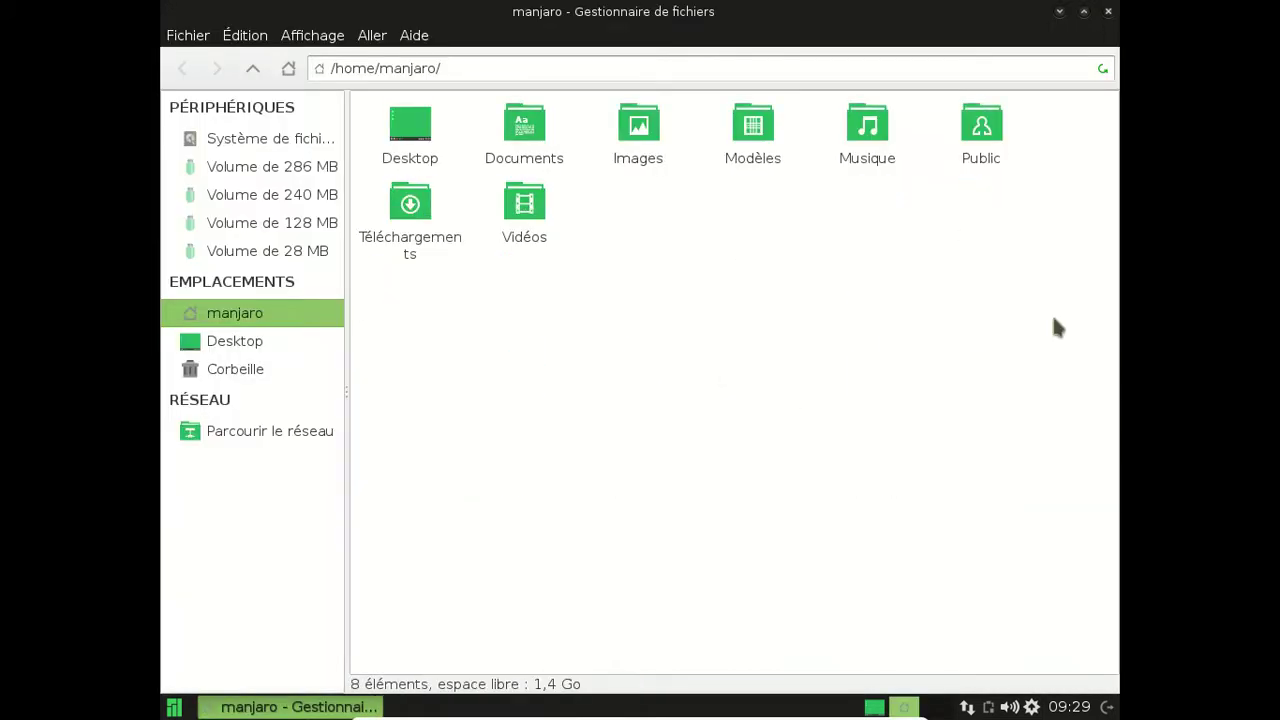
click(1109, 14)
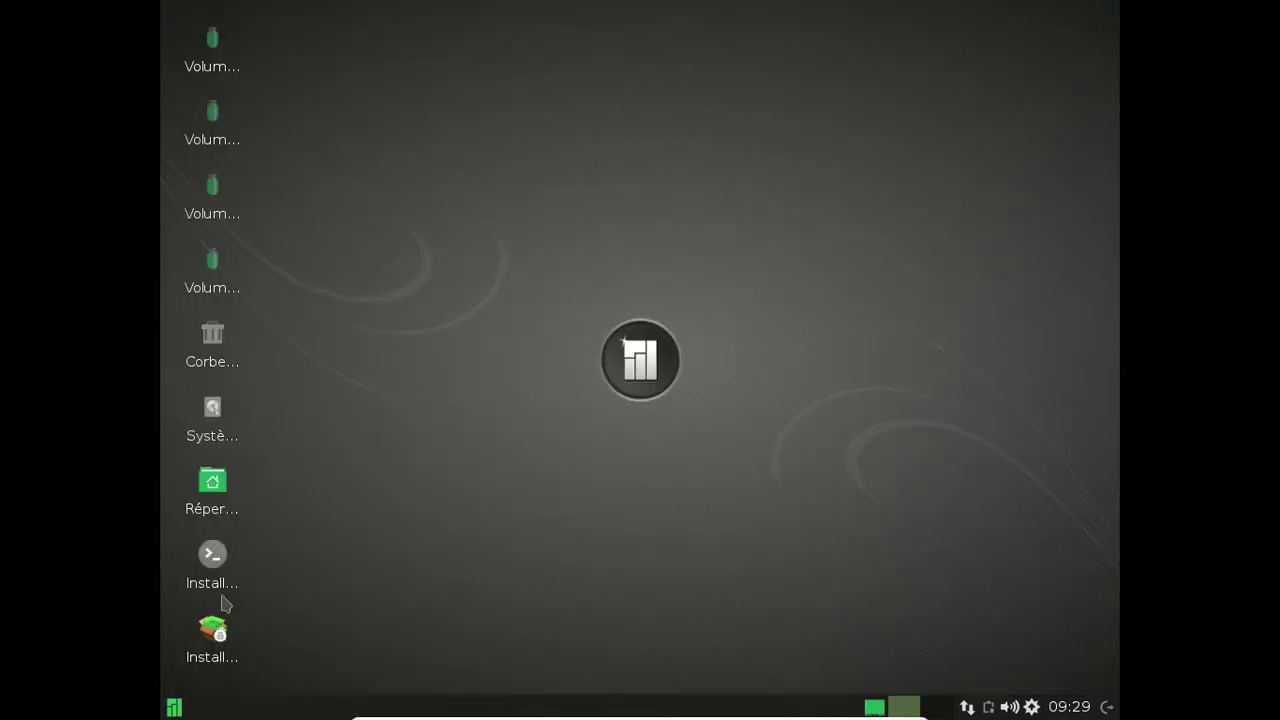
click(224, 630)
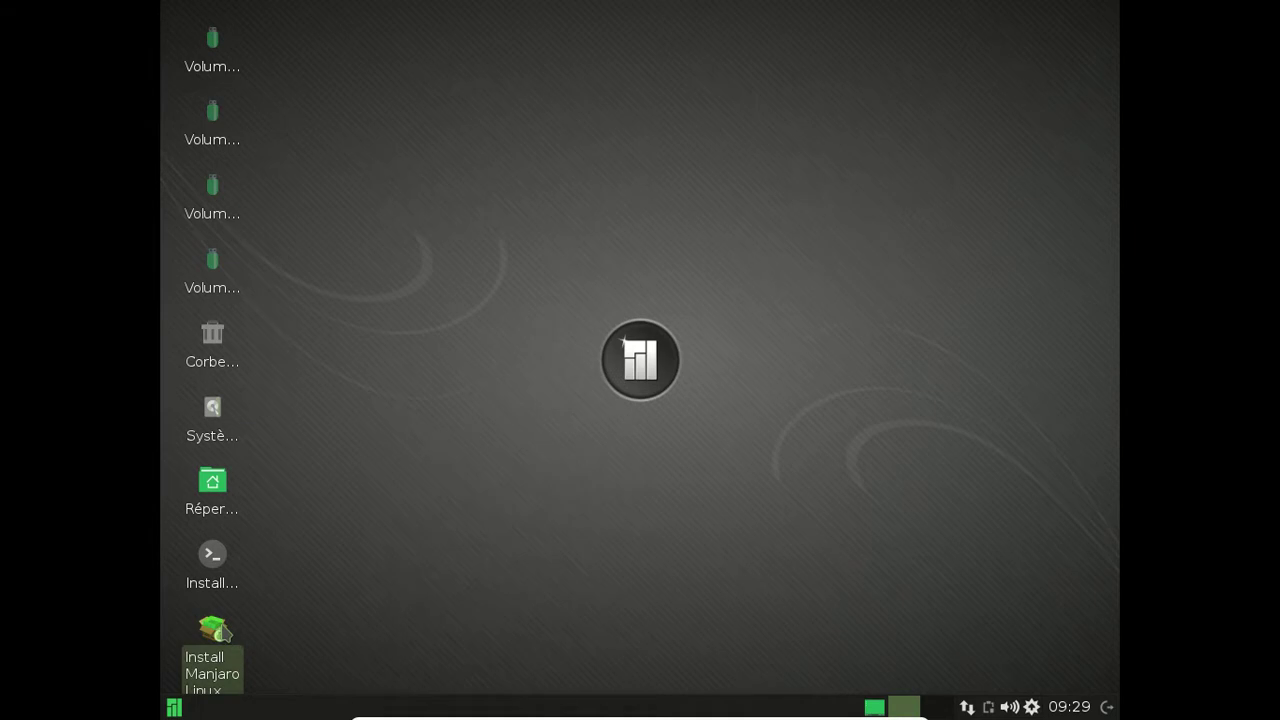
double_click(224, 630)
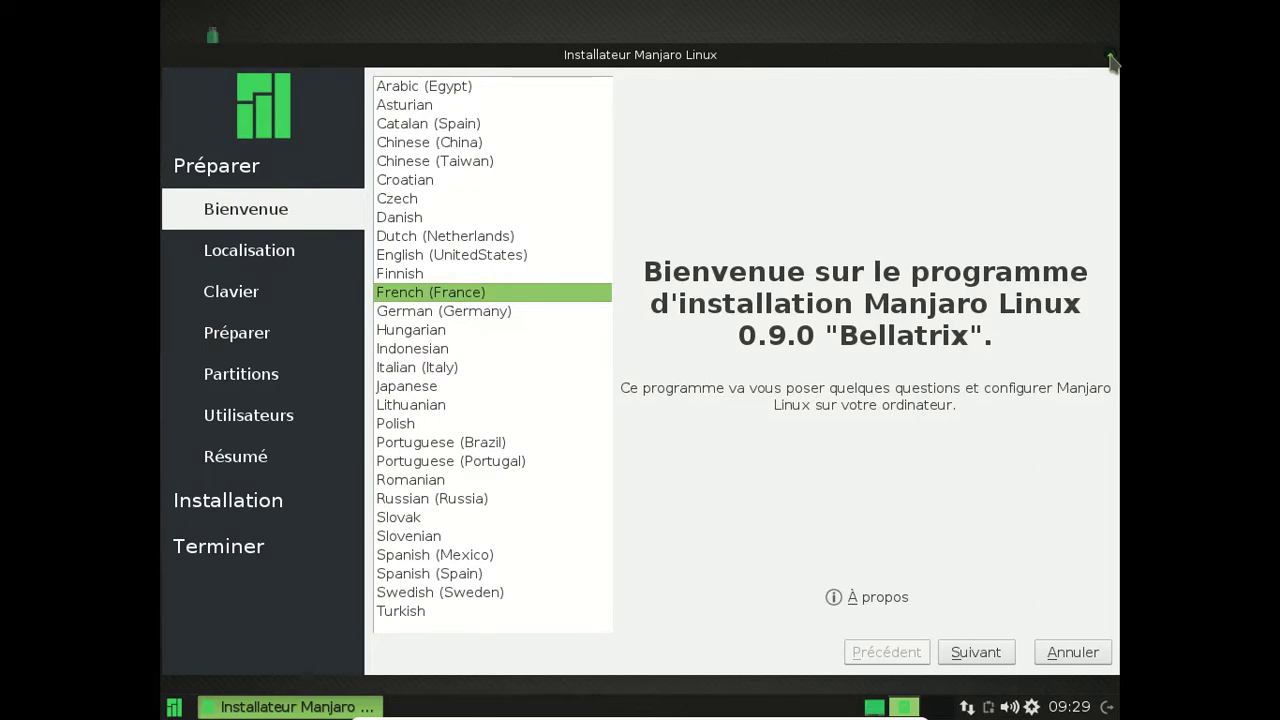
Maximize the installer, view and dismiss the À propos details, then continue to Localisation
click(1109, 57)
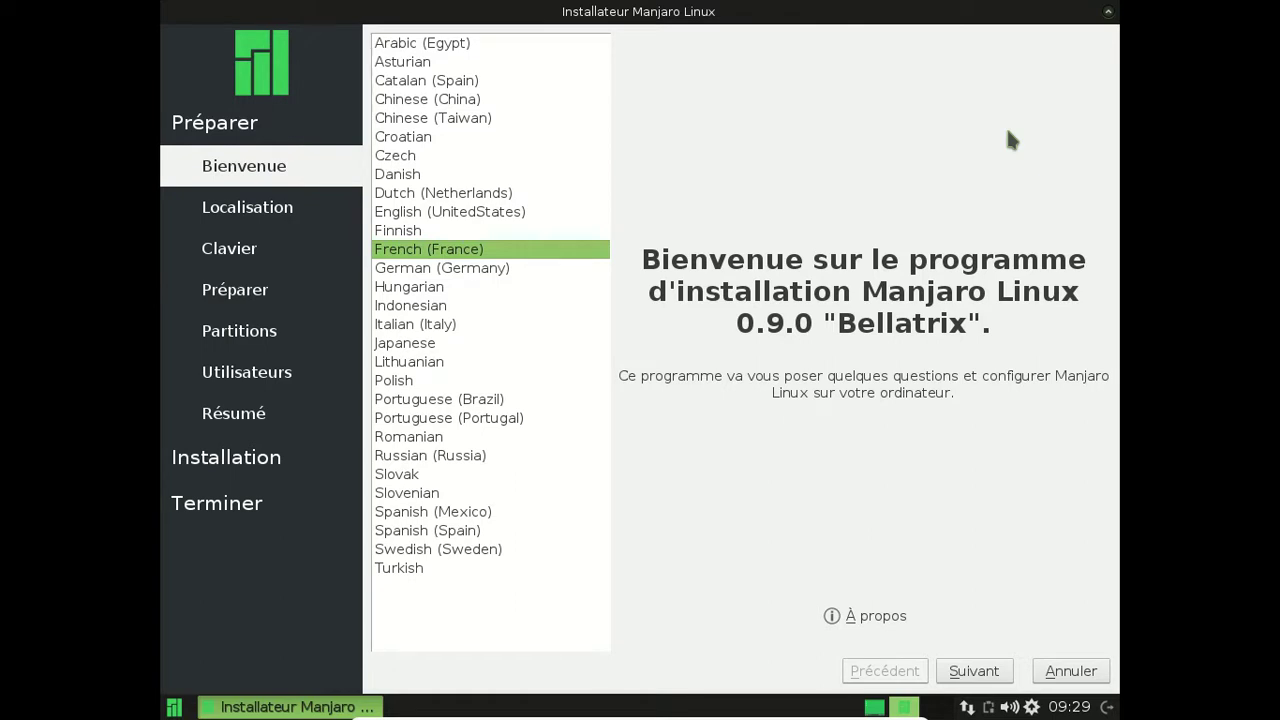
click(880, 617)
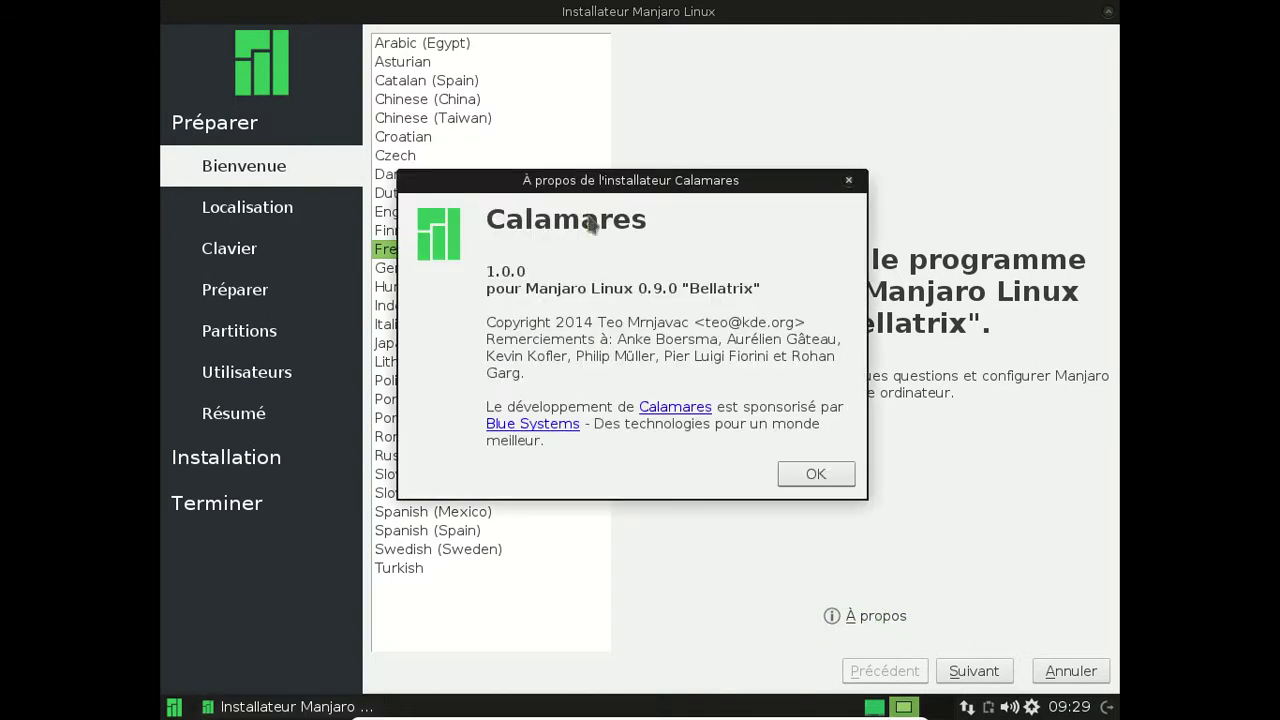
click(848, 475)
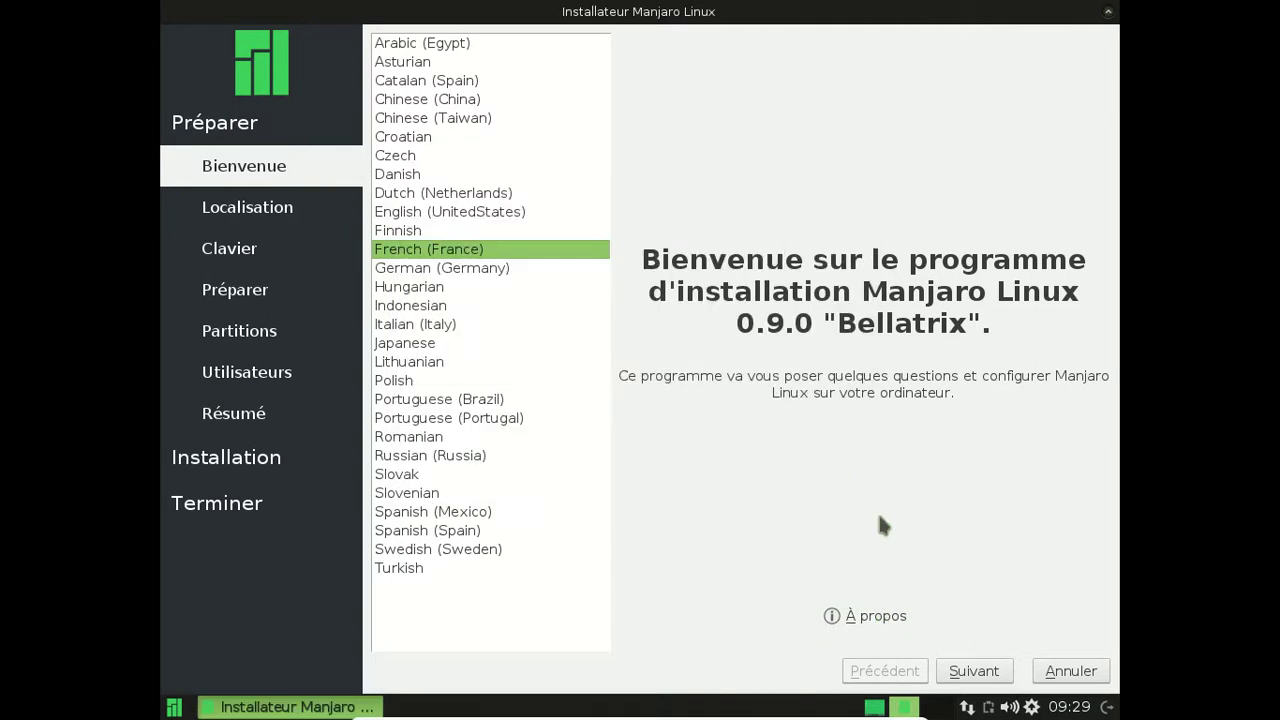
click(968, 676)
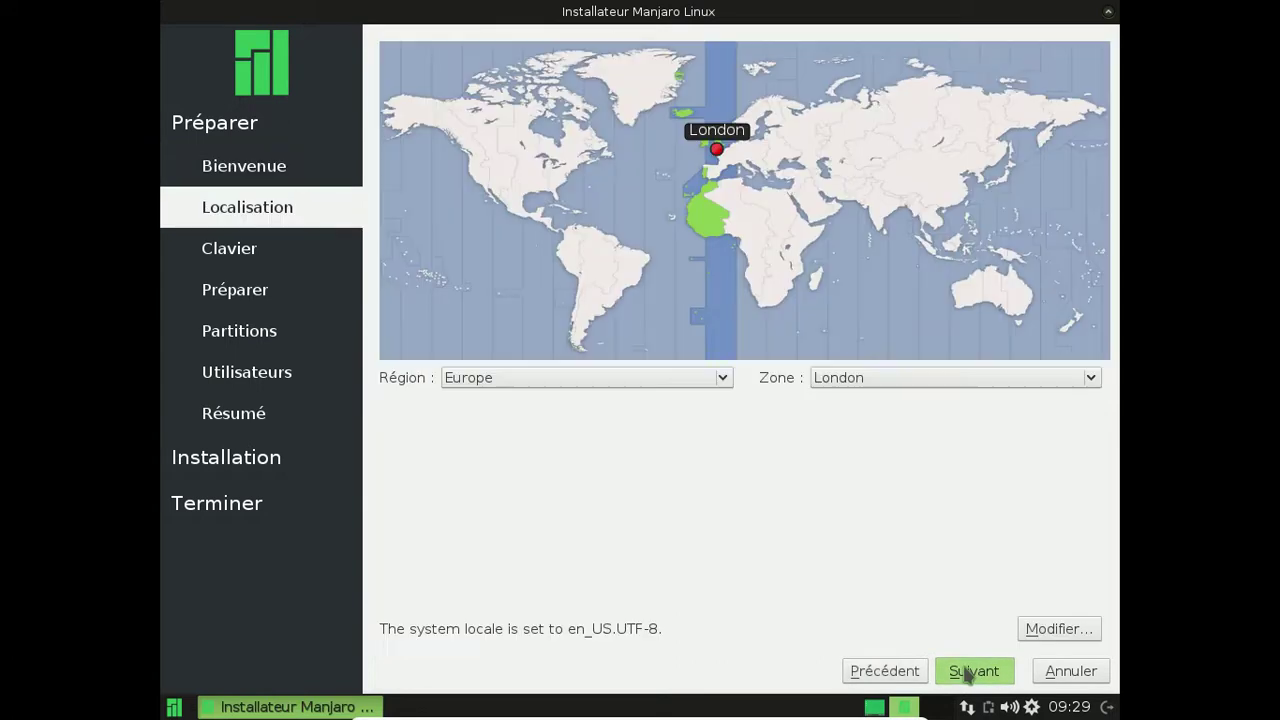
Set the timezone to Europe/Paris and locale to fr_FR.UTF-8, keeping the French keyboard layout
click(733, 163)
click(722, 155)
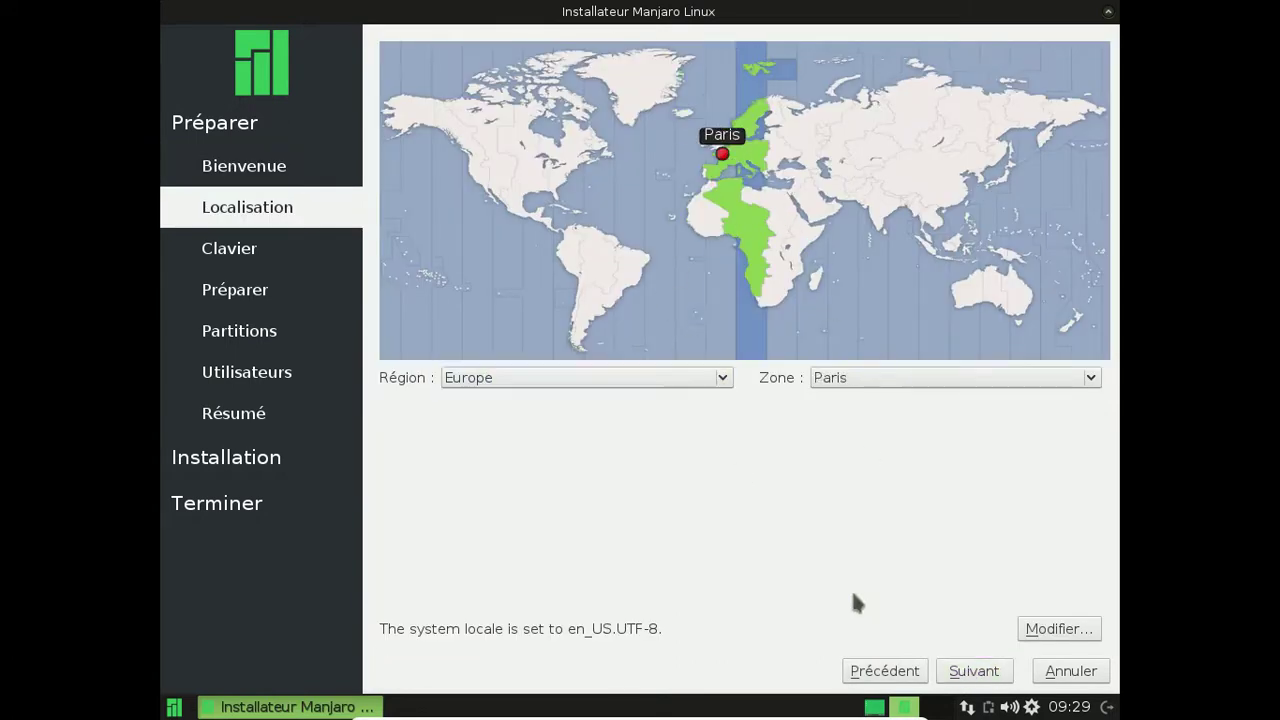
click(1085, 636)
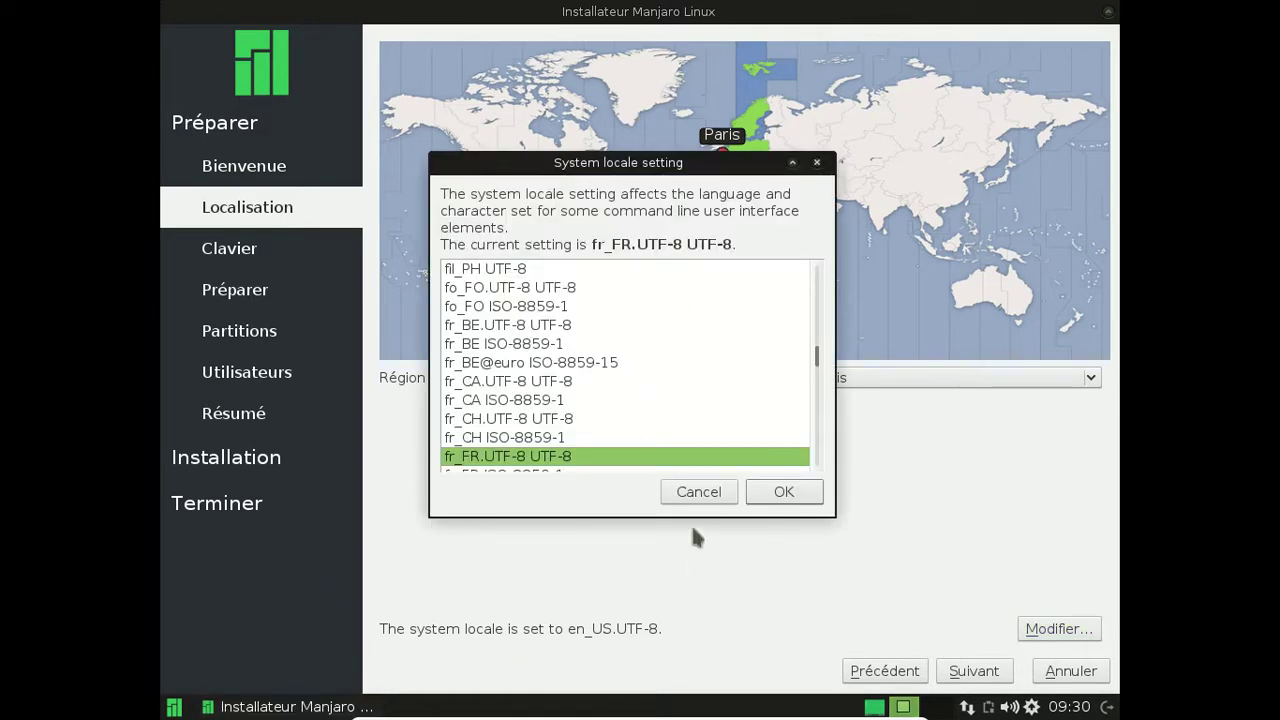
click(779, 505)
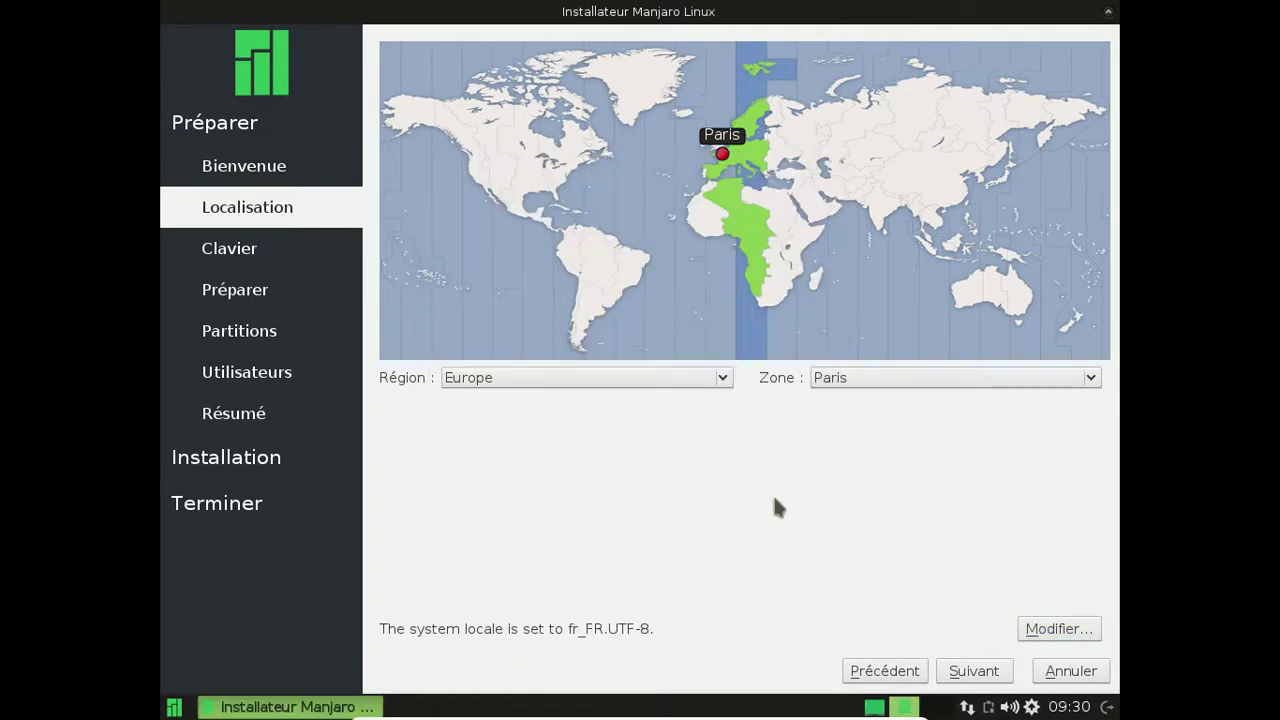
click(966, 677)
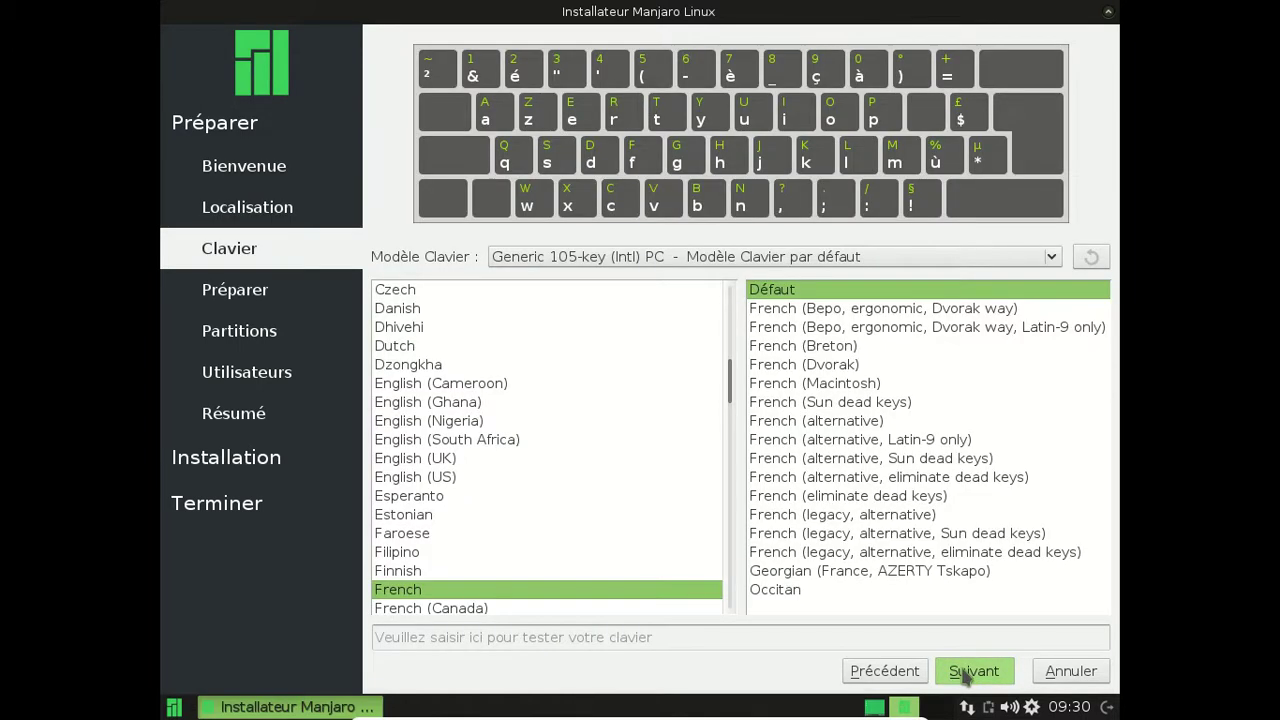
click(966, 677)
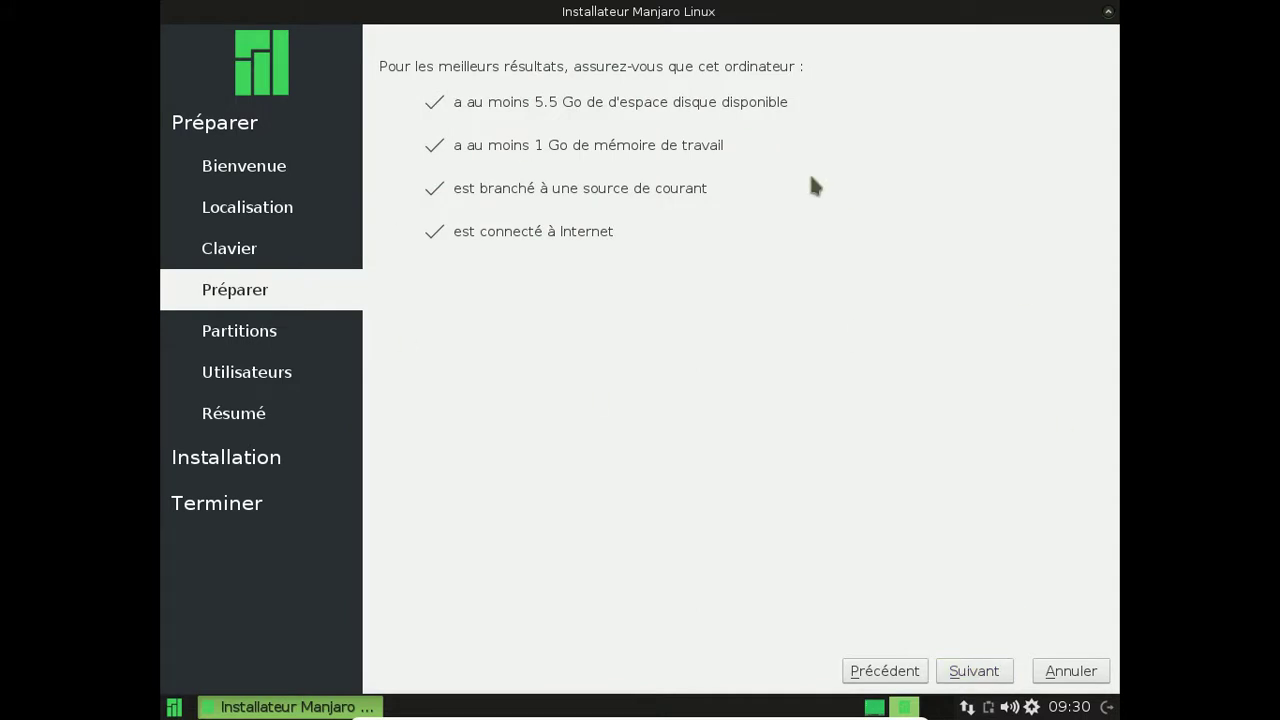
Try the 'Effacer le disque' option on the 128 Gio VBOX disk, then go back
click(960, 673)
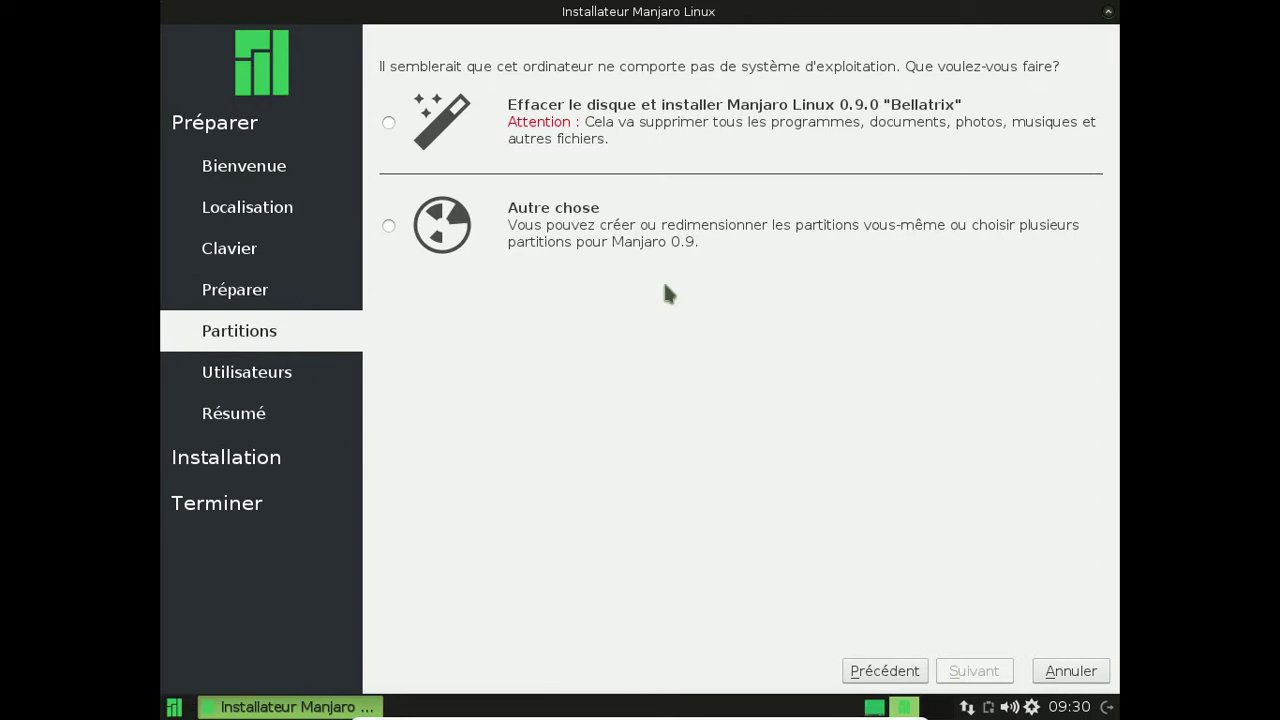
click(389, 122)
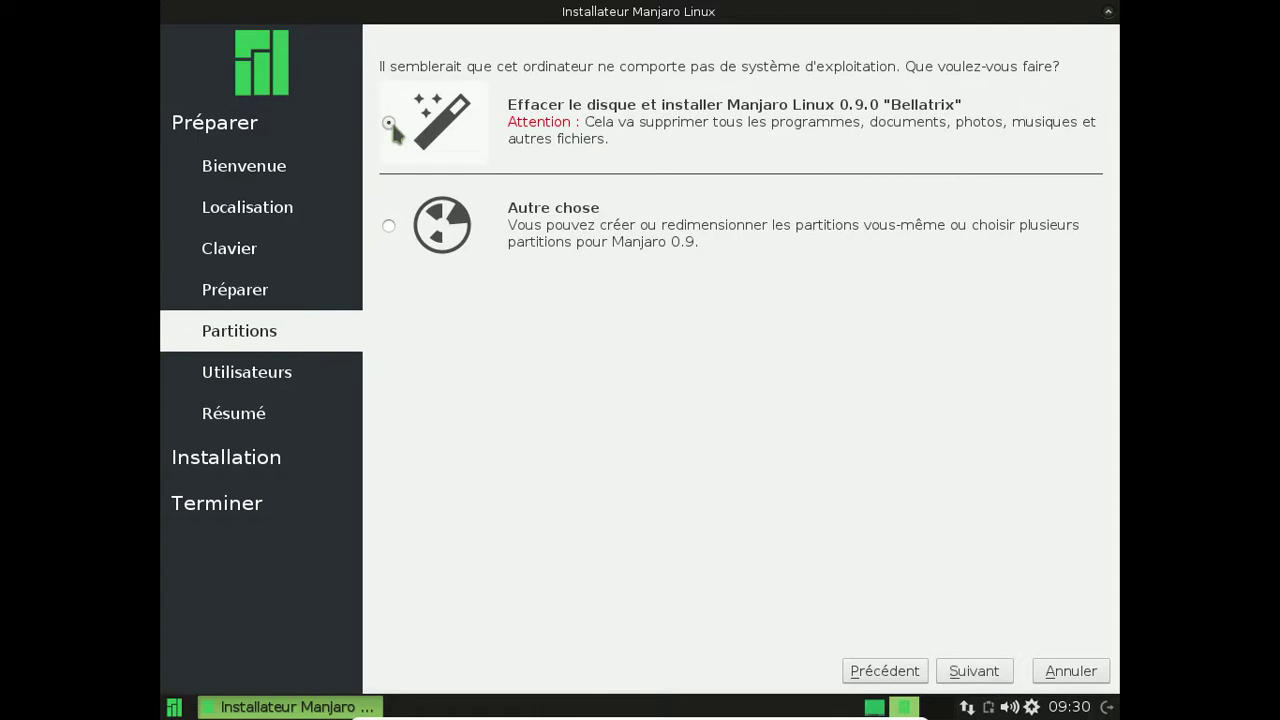
click(958, 672)
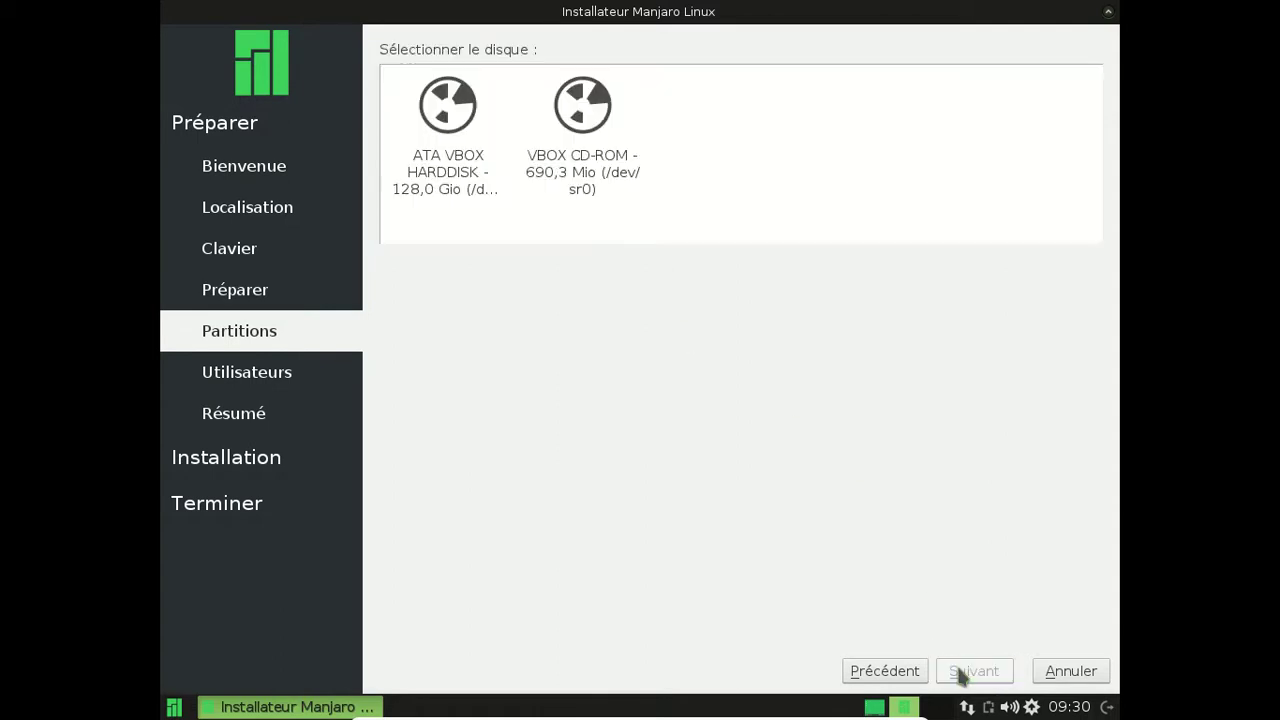
click(486, 165)
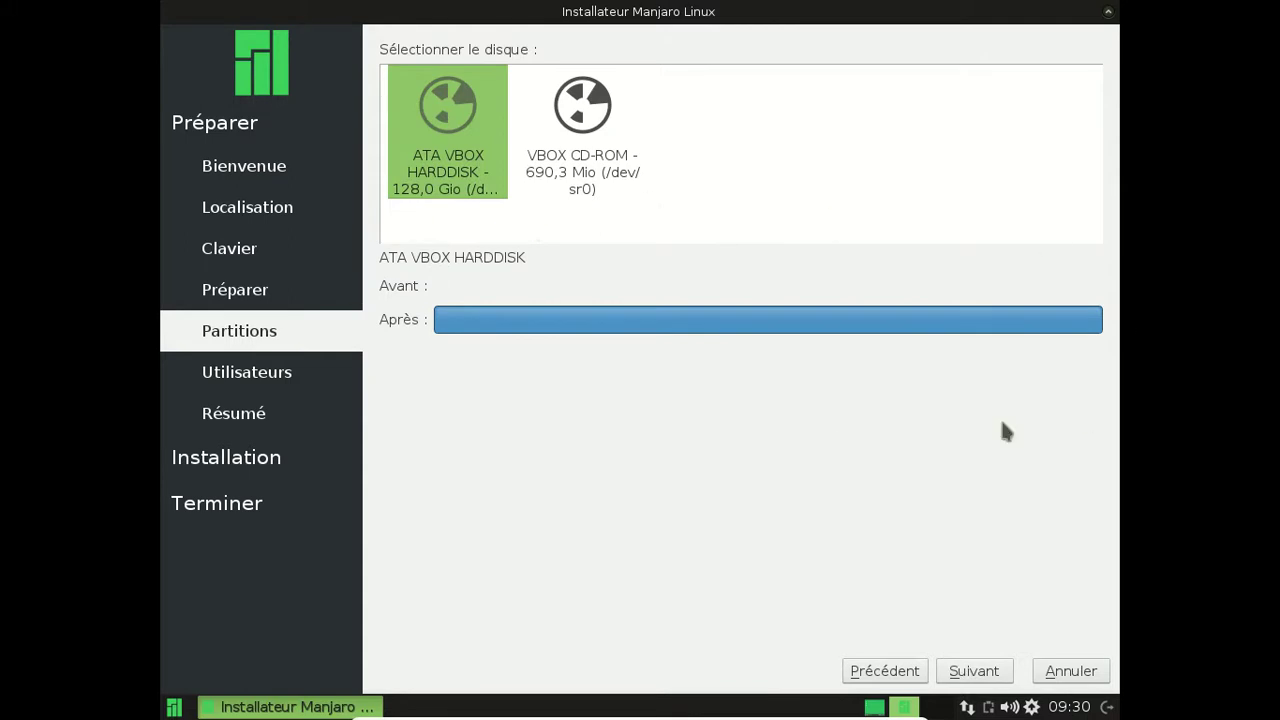
click(885, 674)
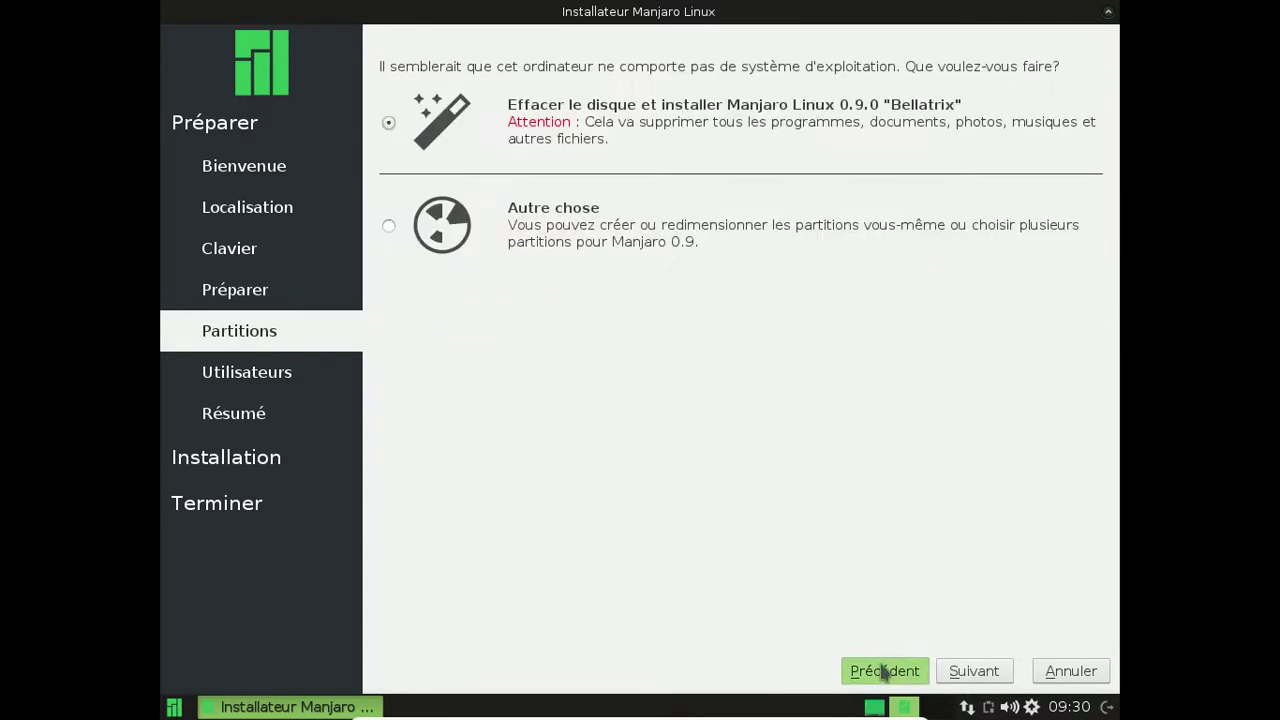
Choose 'Autre chose', delete the proposed 128 Gio ext4 partition, and create a new MBR partition table
click(389, 226)
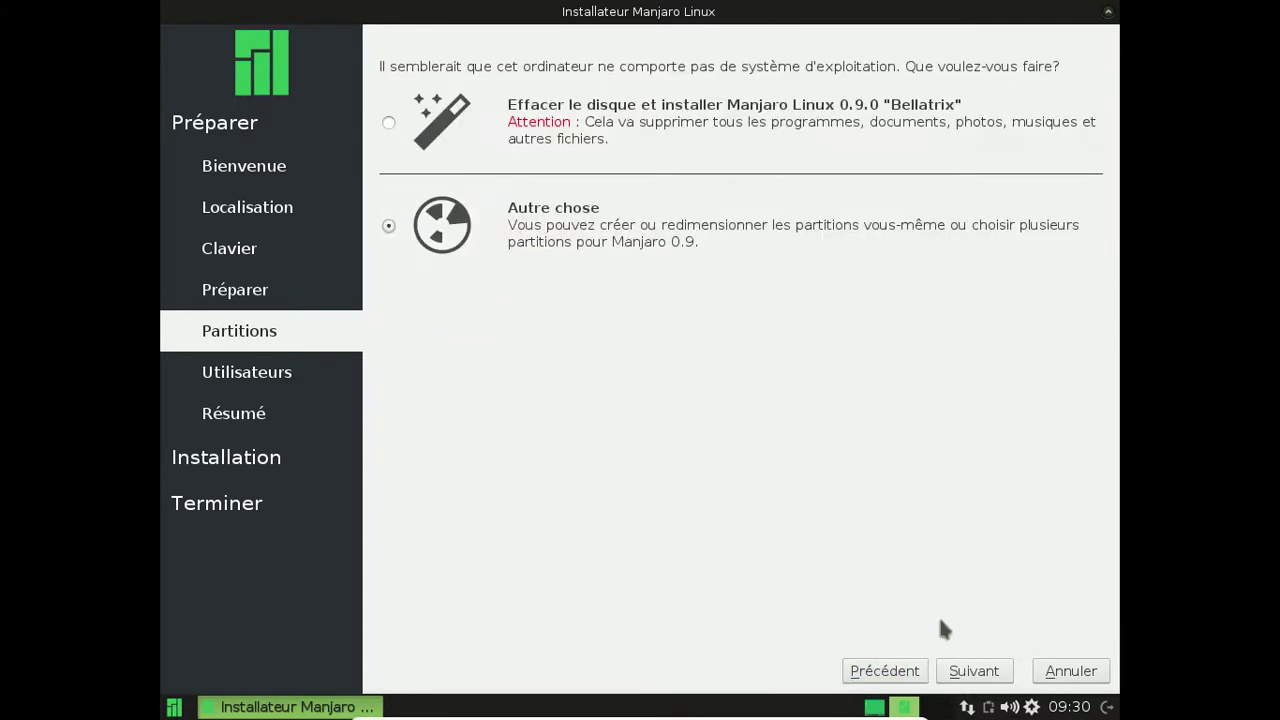
click(975, 672)
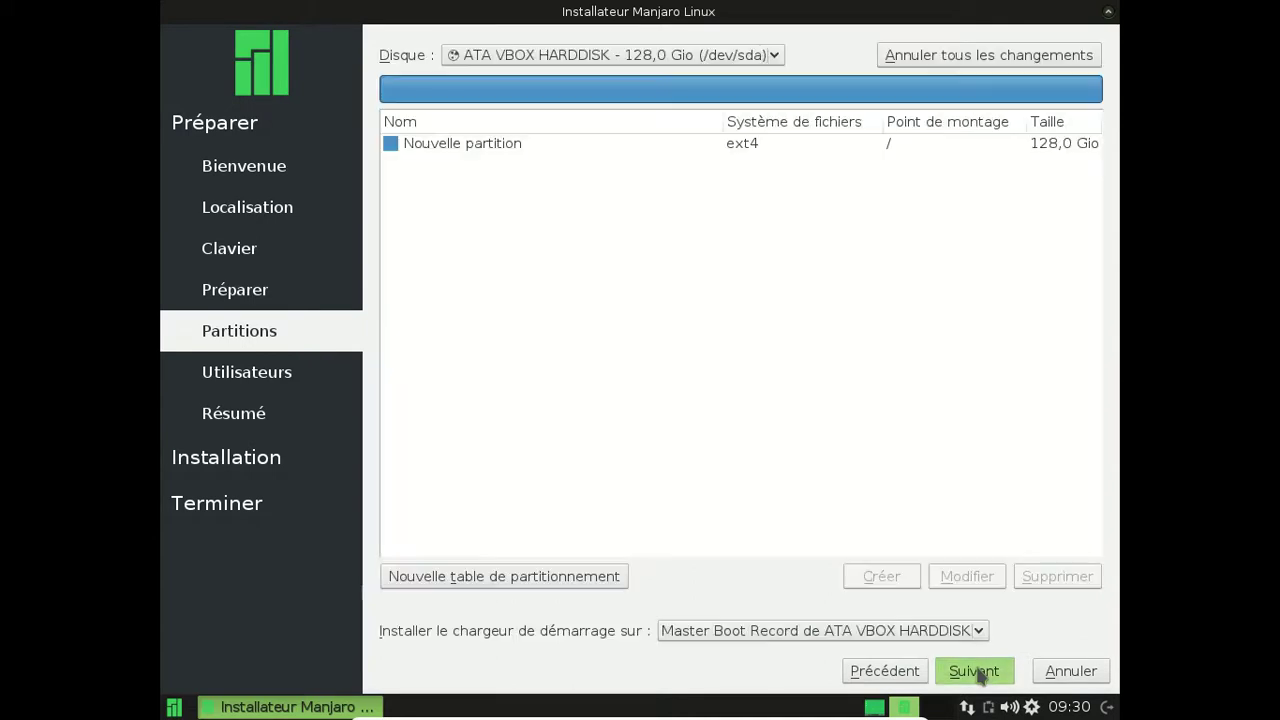
click(610, 148)
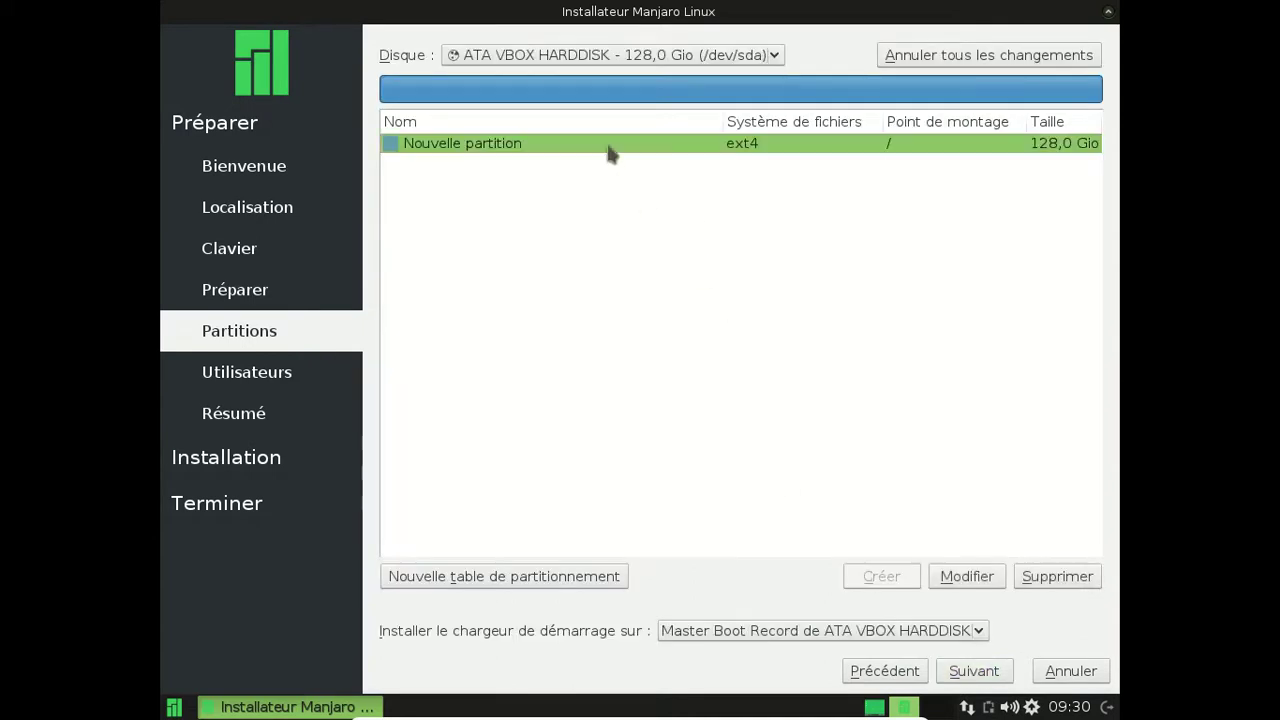
click(1072, 580)
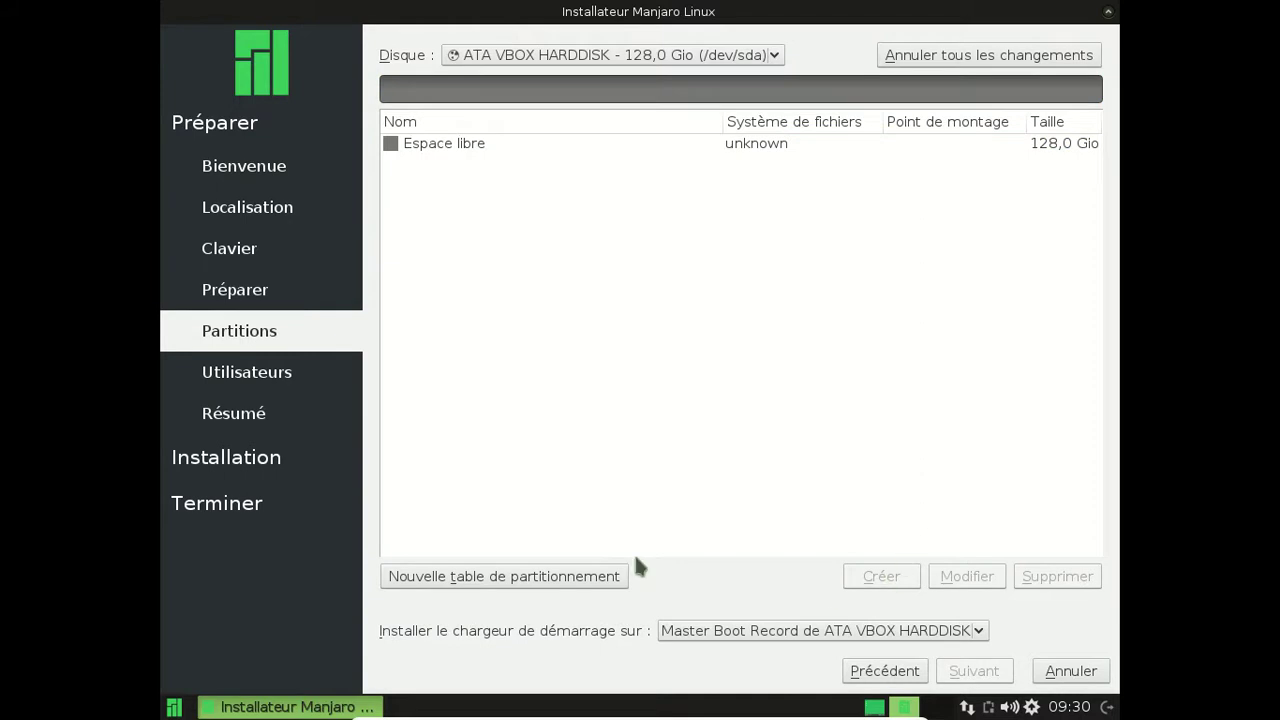
click(584, 585)
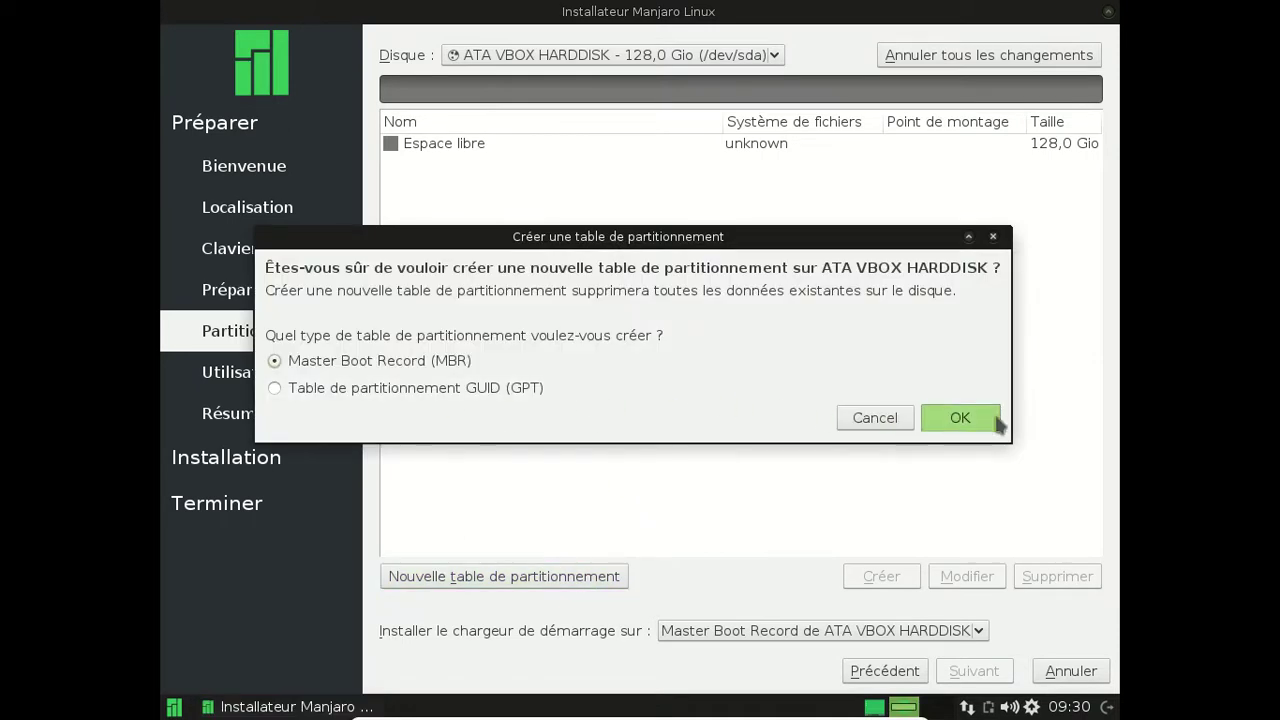
click(960, 418)
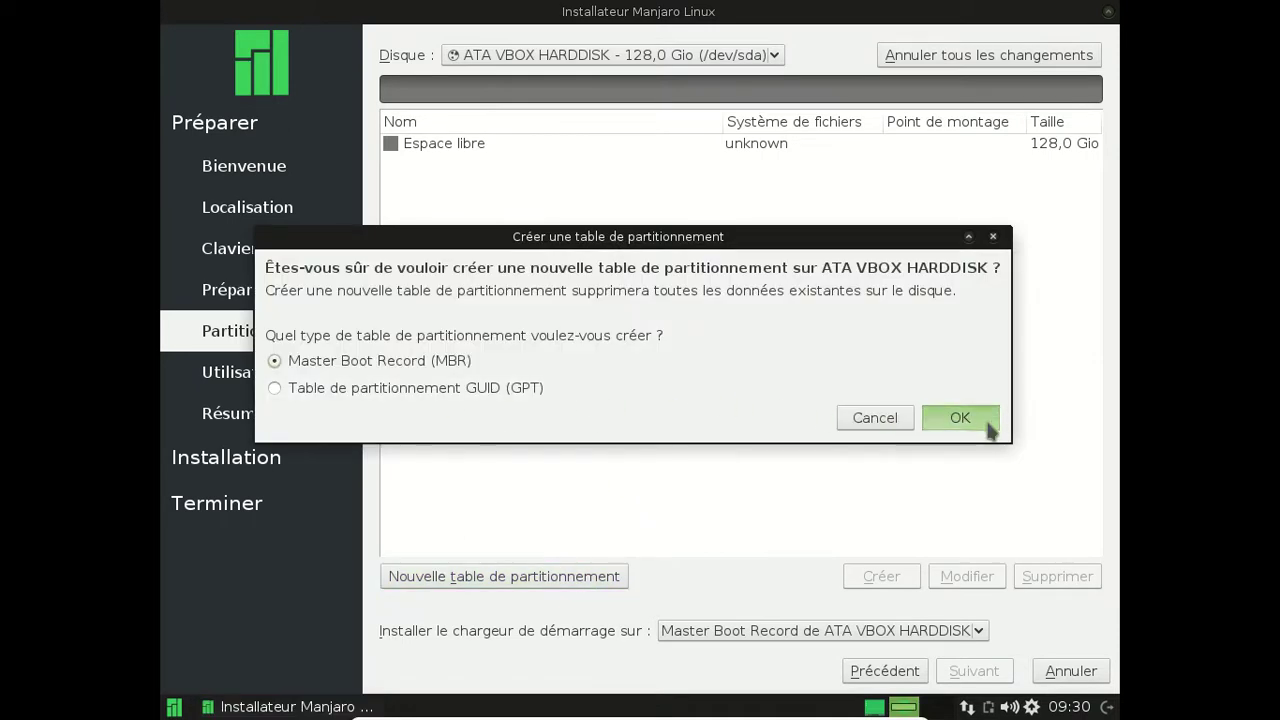
click(679, 148)
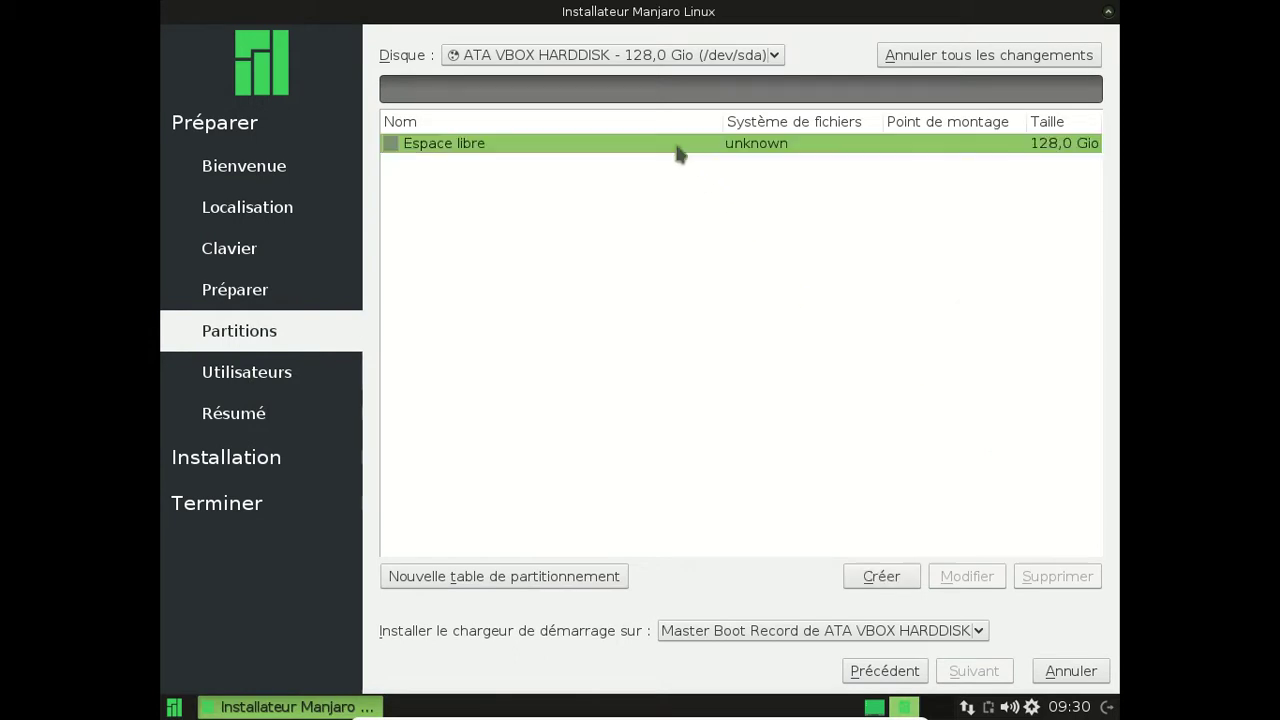
Create a 20480 Mo ext4 partition mounted at /
click(884, 588)
click(752, 370)
click(686, 428)
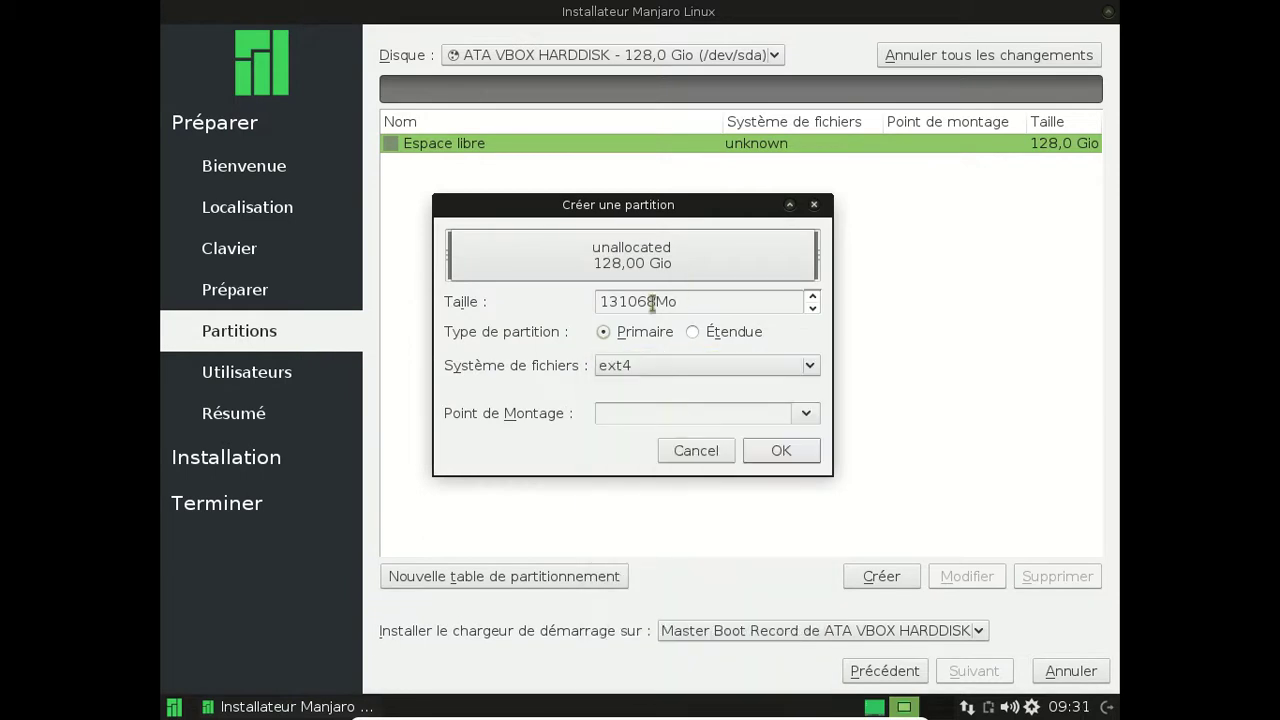
drag(655, 302, 567, 300)
text(20480)
click(805, 413)
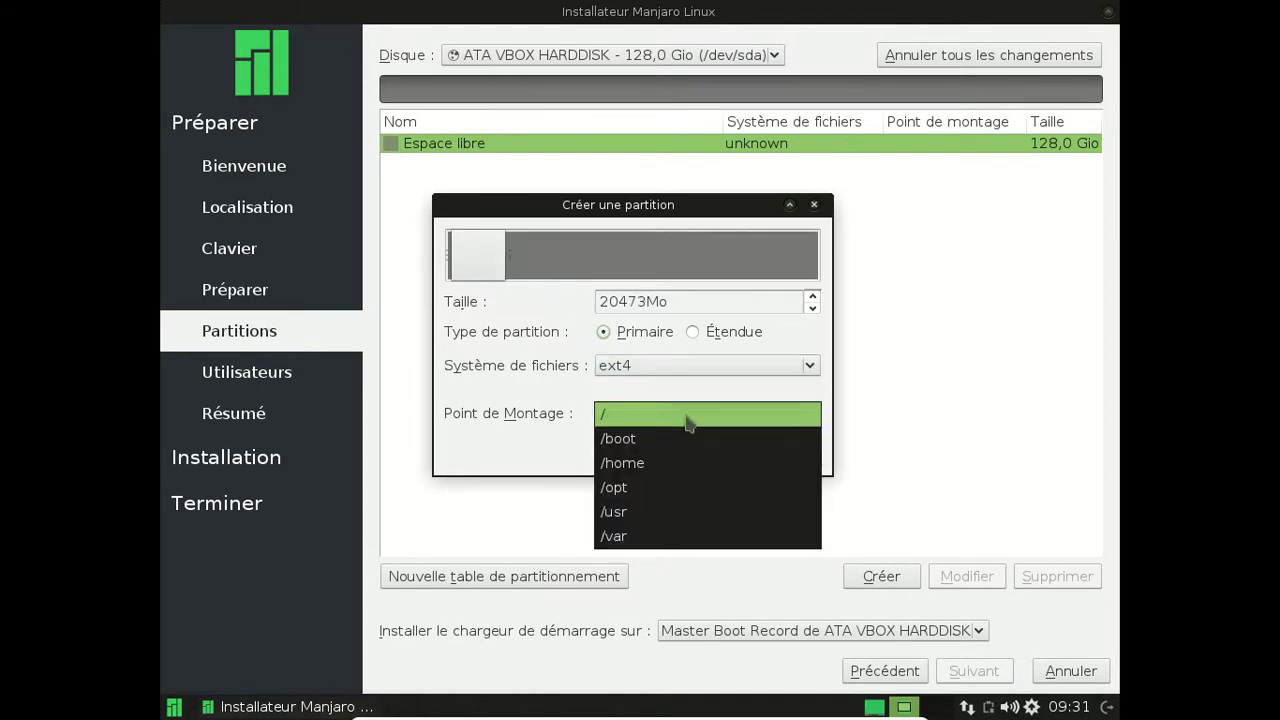
click(690, 414)
click(781, 451)
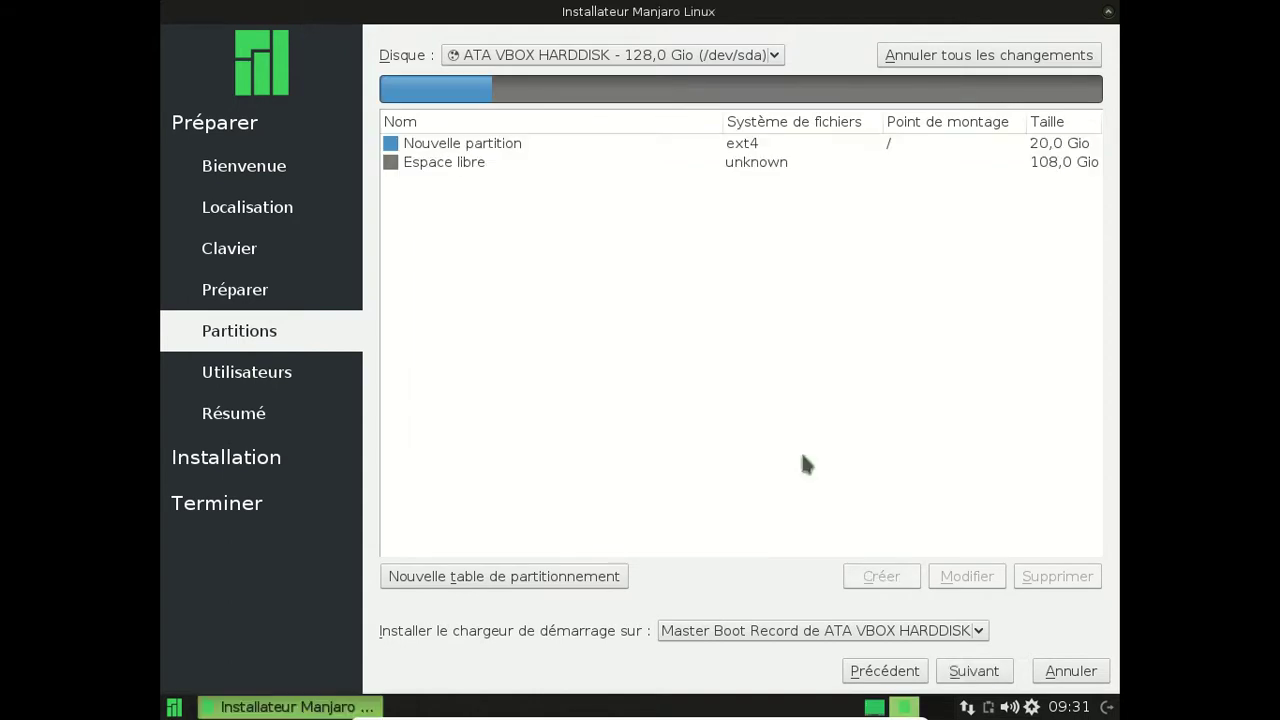
Create a 4096 Mo linuxswap partition in the remaining free space
click(715, 168)
click(879, 576)
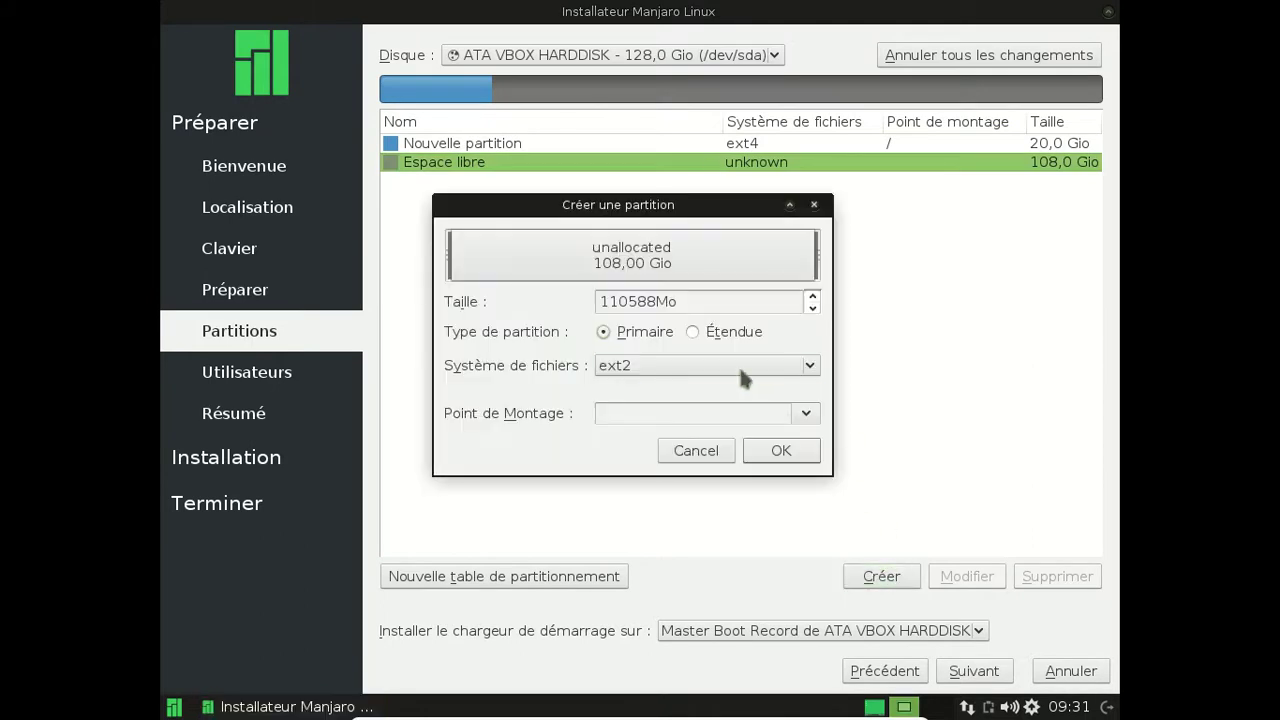
click(755, 368)
click(700, 437)
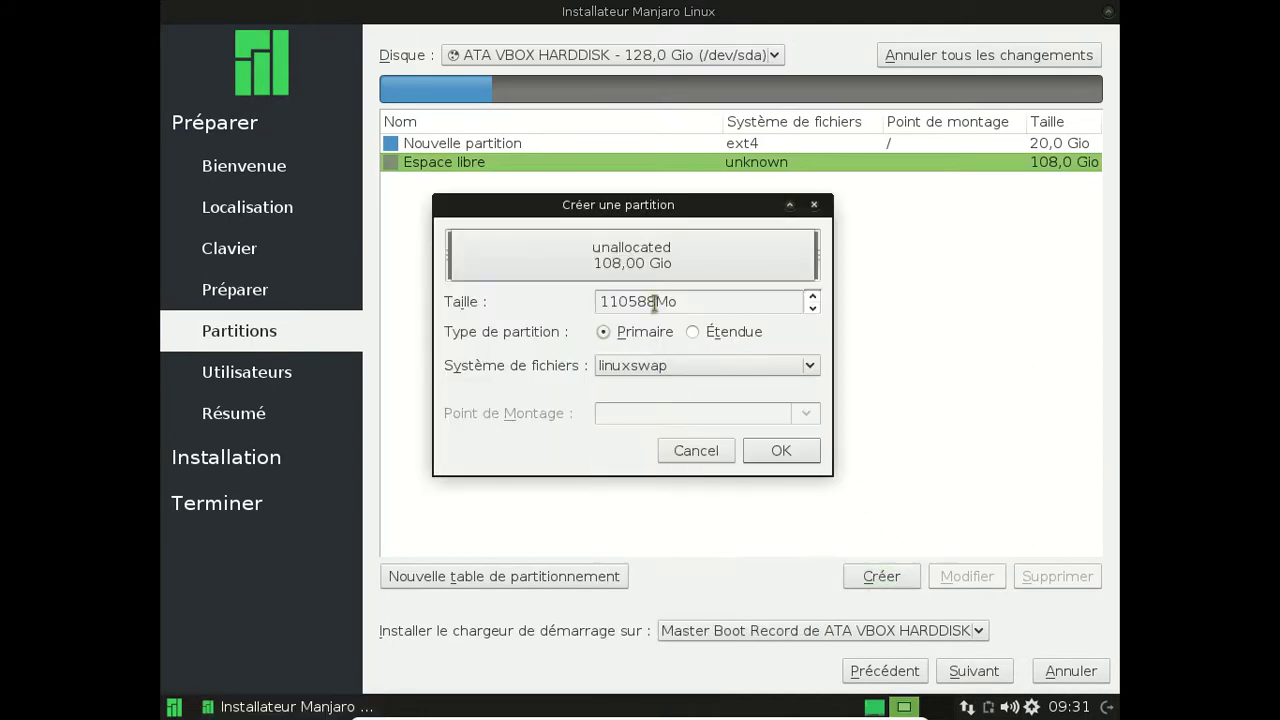
drag(654, 303, 585, 301)
text(4096)
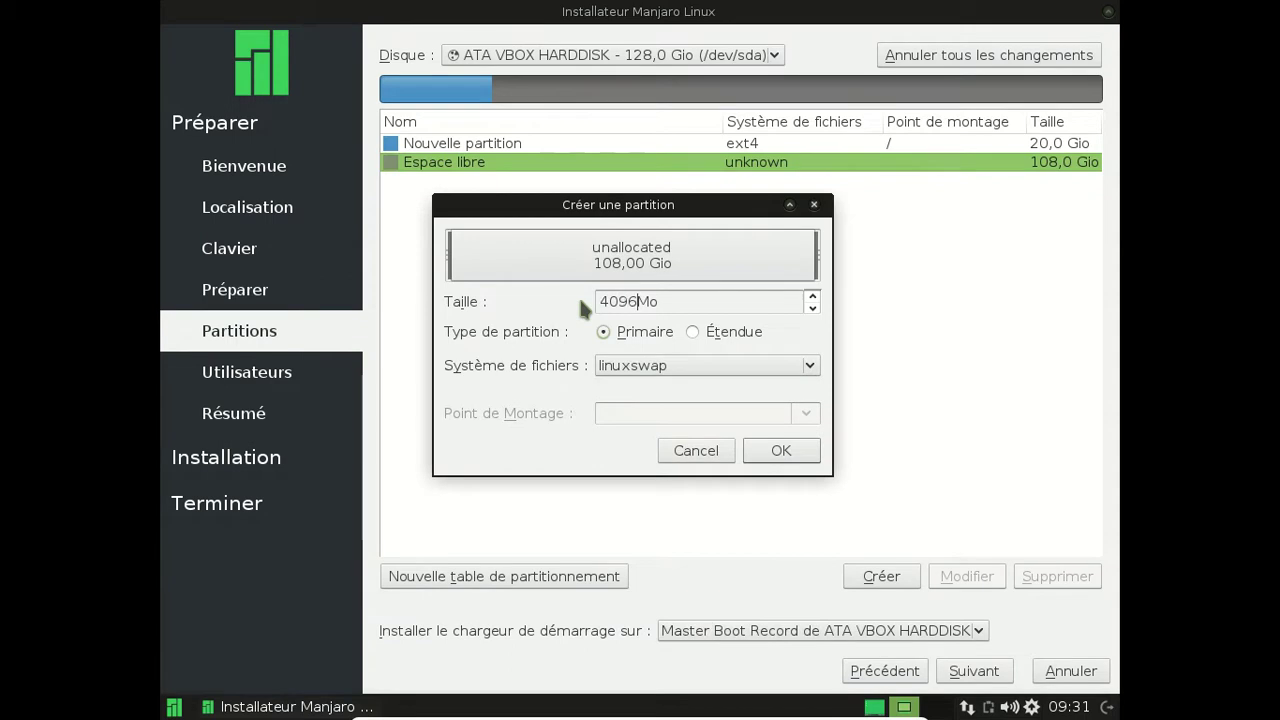
click(775, 447)
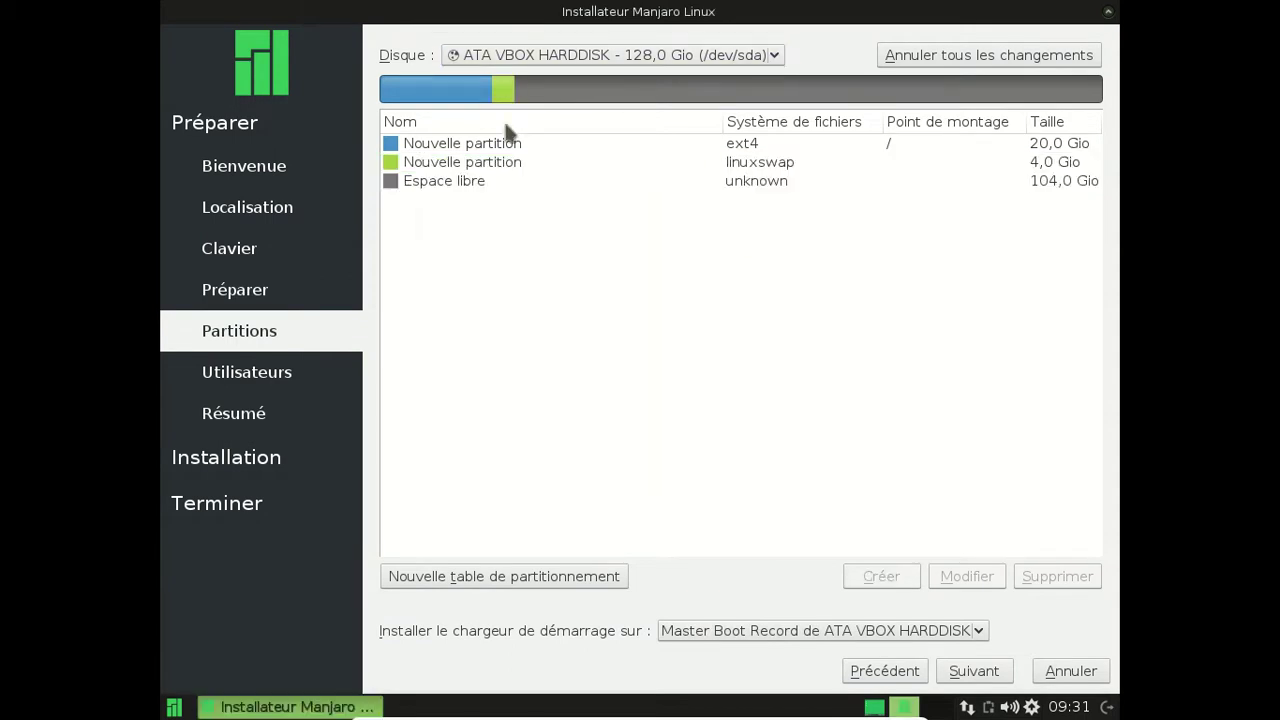
Create an ext4 partition mounted at /home from the remaining 104 Gio
click(586, 186)
click(890, 578)
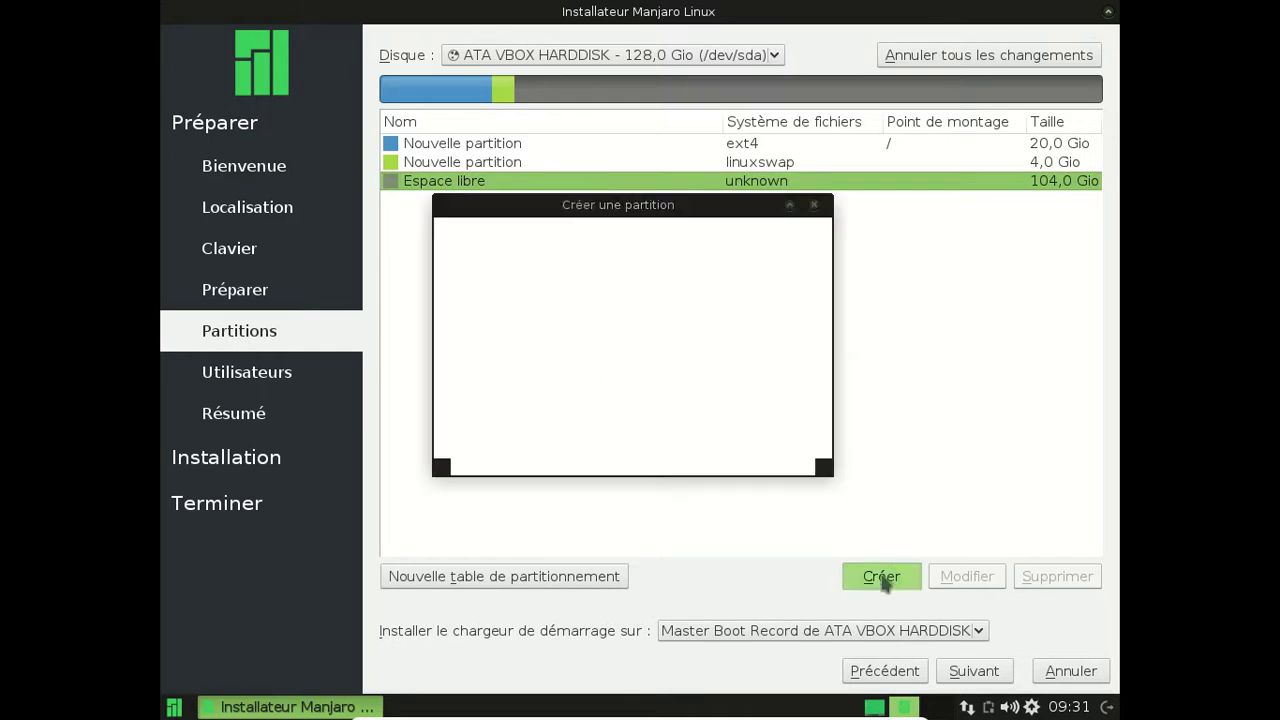
click(800, 366)
click(714, 414)
click(806, 413)
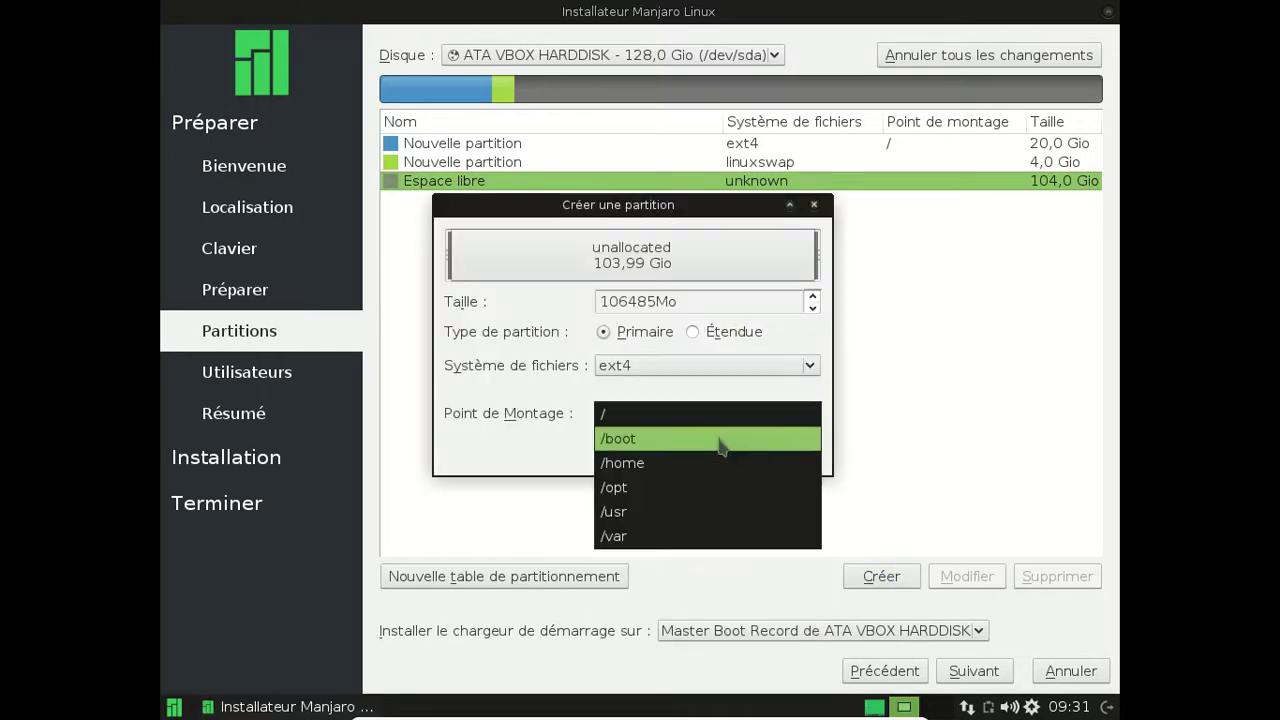
click(717, 461)
click(780, 451)
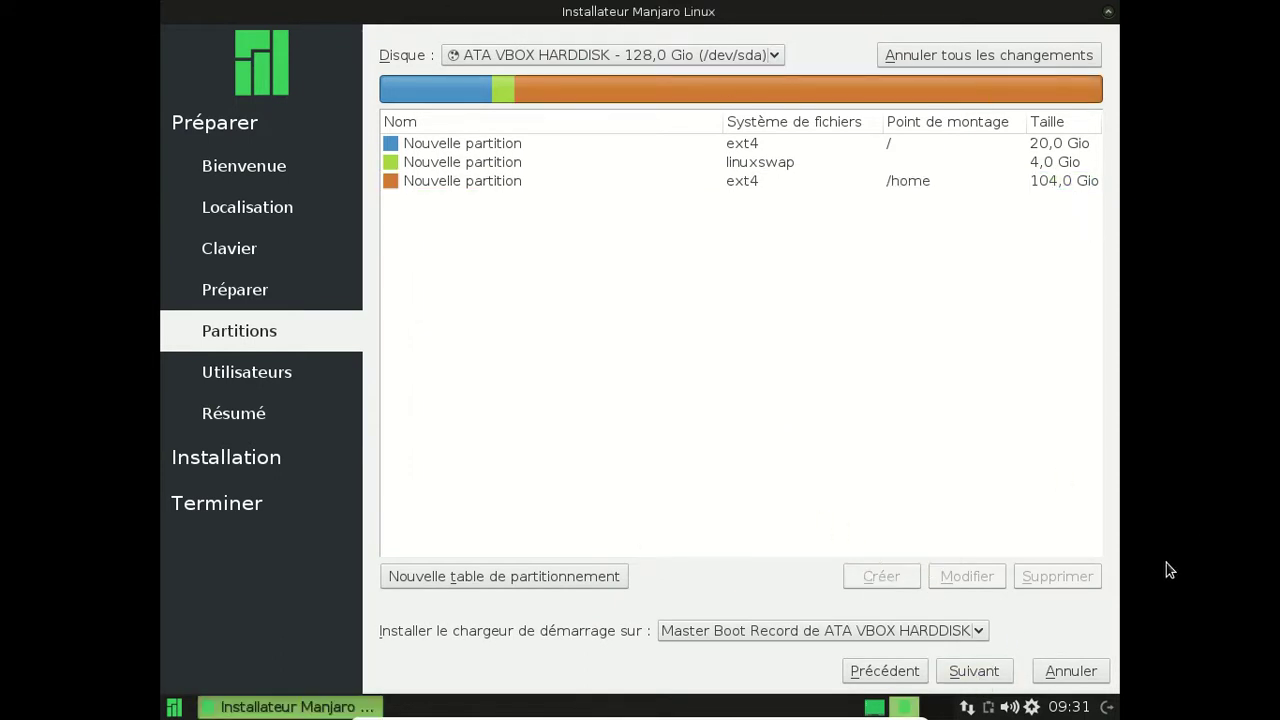
Enter the user's full name, a login name and the account password
click(970, 675)
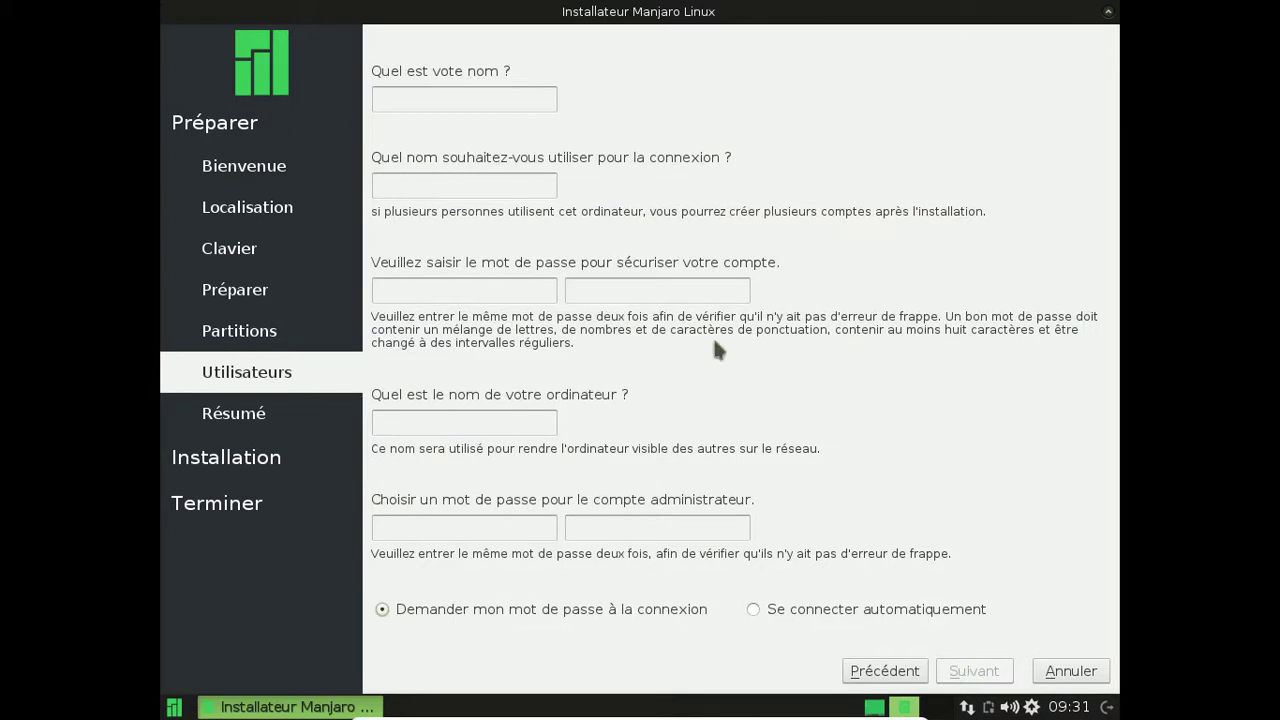
text(Frederic Bezies)
key(Tab)
text(fred)
key(Tab)
text(●●●●●●●●)
key(Tab)
Keep the computer name, enter the administrator password twice, and continue to the Résumé page
text(●●●●●●●●)
key(Tab)
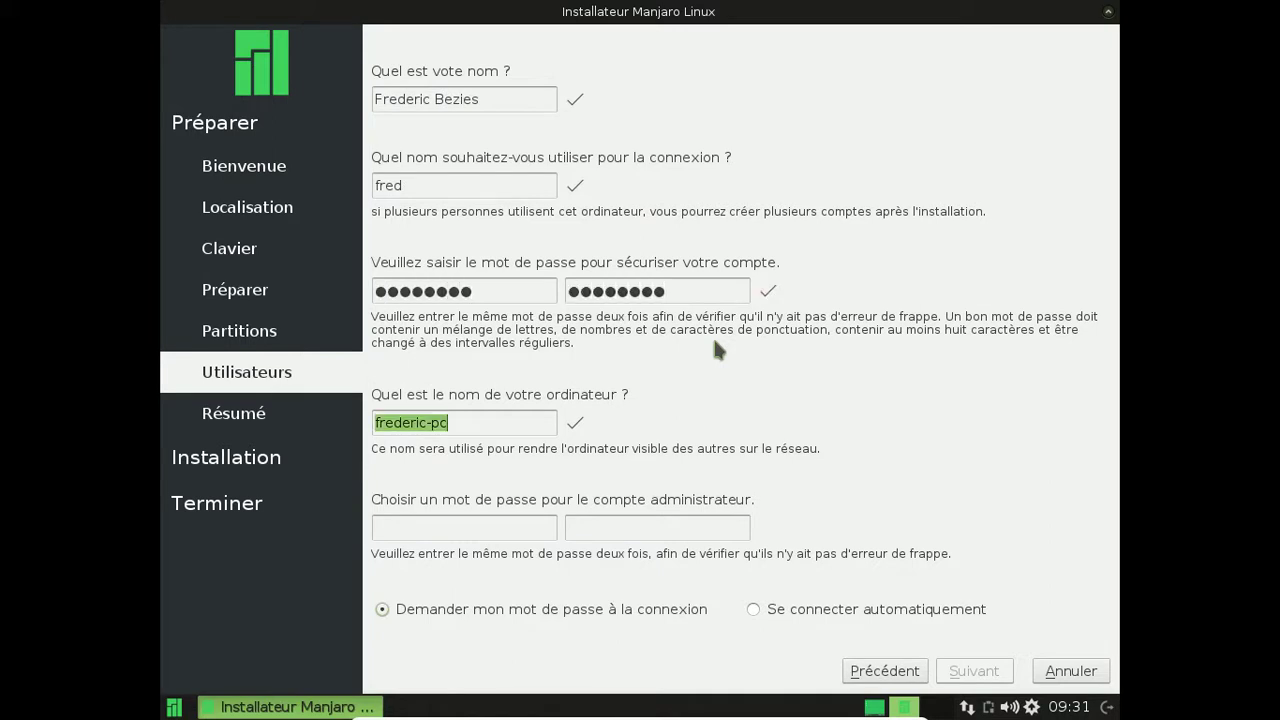
key(Tab)
text(●●●●●●●●)
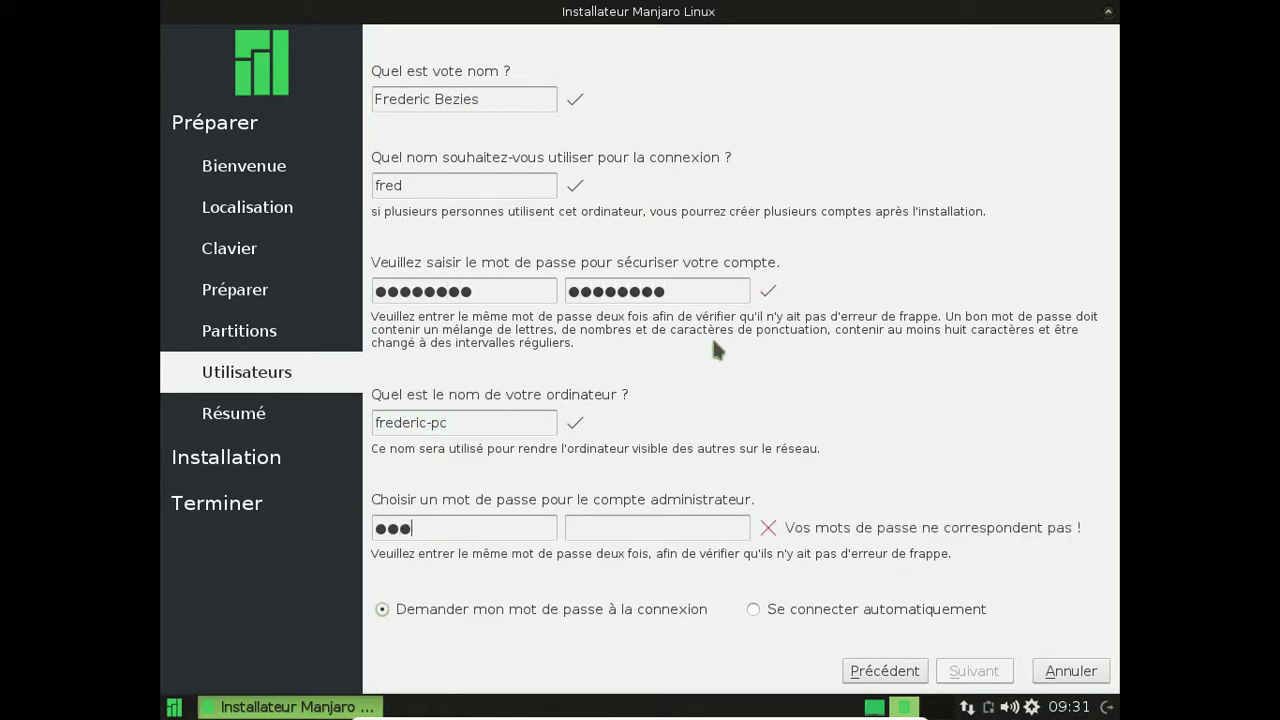
key(Tab)
text(●●●●●●●●)
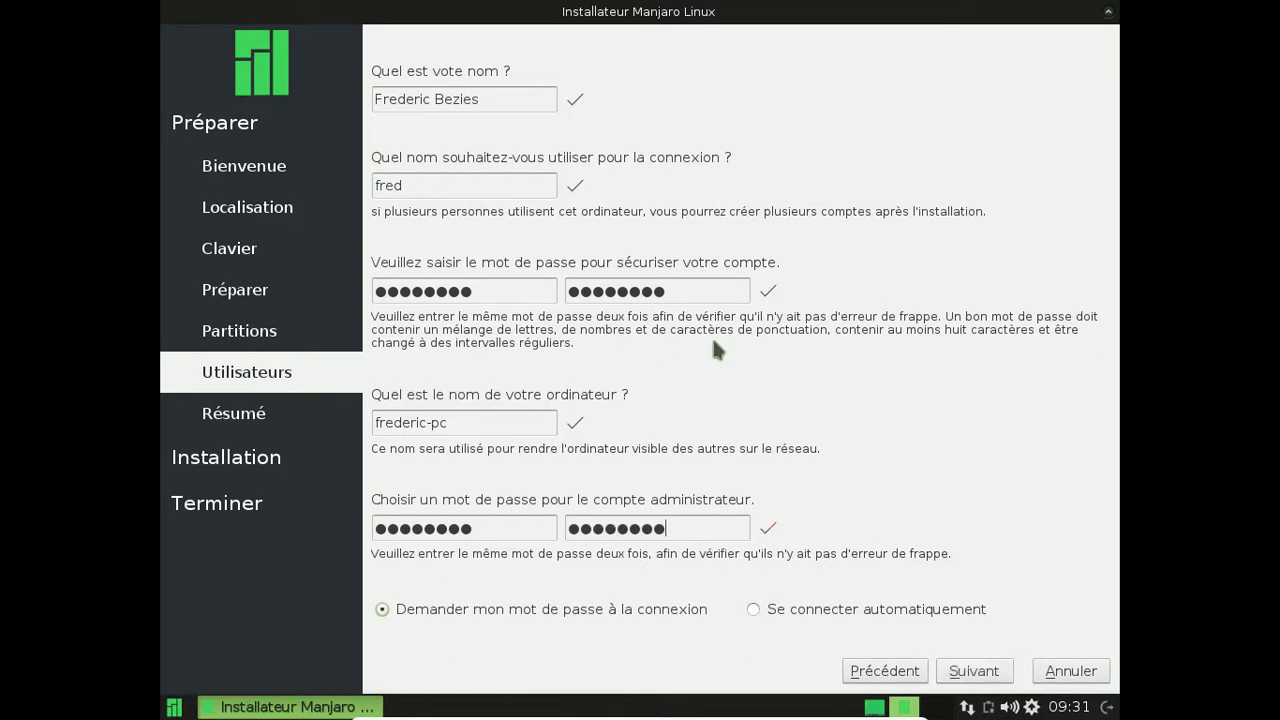
click(975, 672)
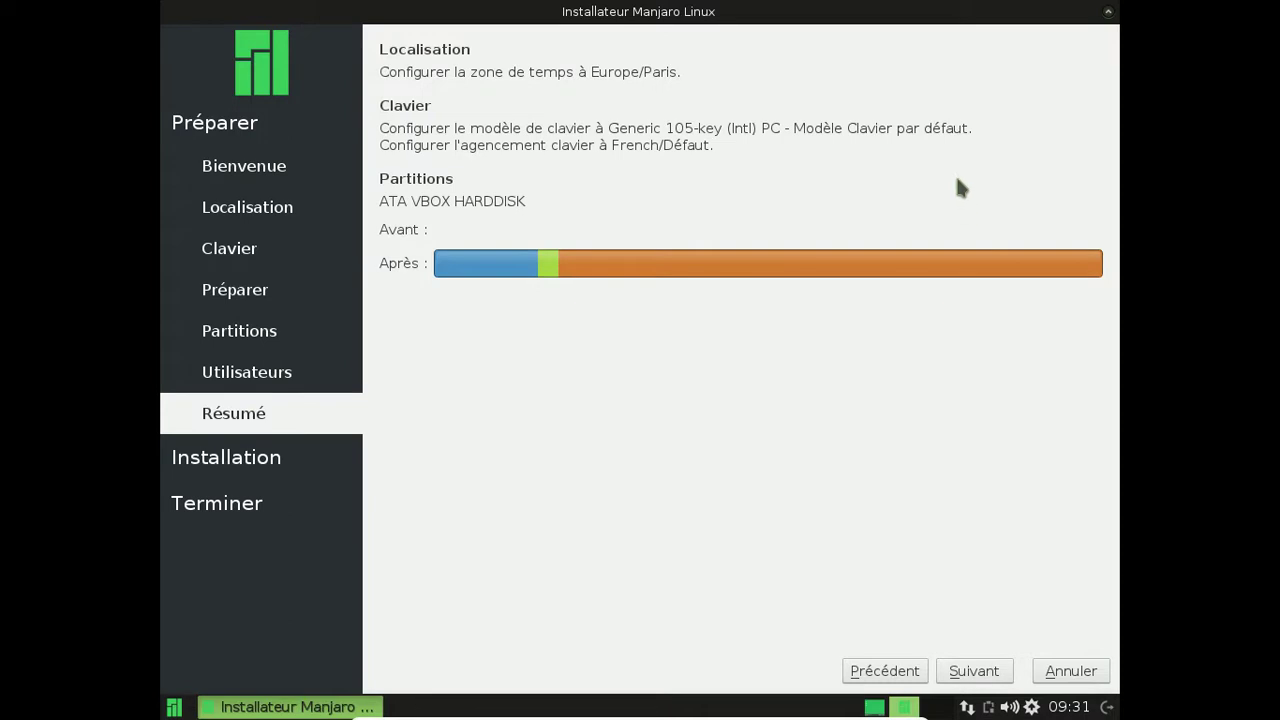
Accept the Résumé summary (Europe/Paris, French keyboard, new partitions) and begin installing Manjaro
click(975, 672)
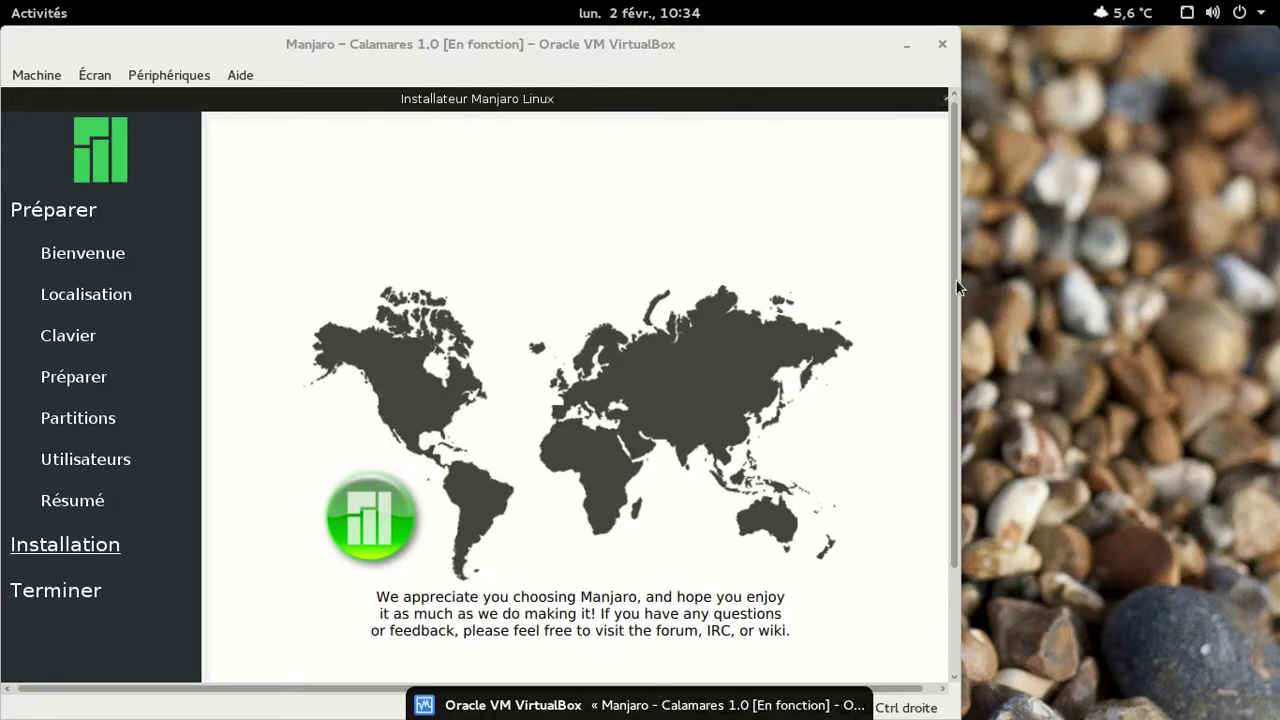
Drag the VM view down to the 29% progress bar and toggle the Activities overview
drag(953, 282, 938, 508)
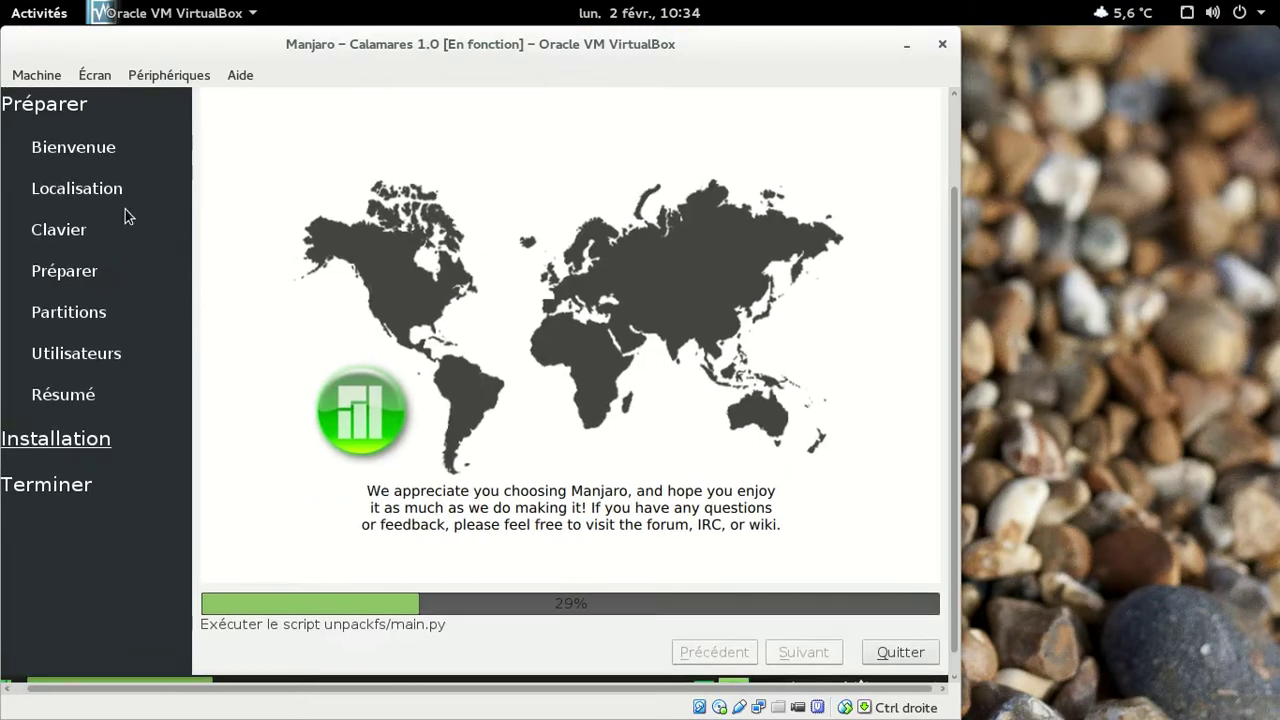
key(super)
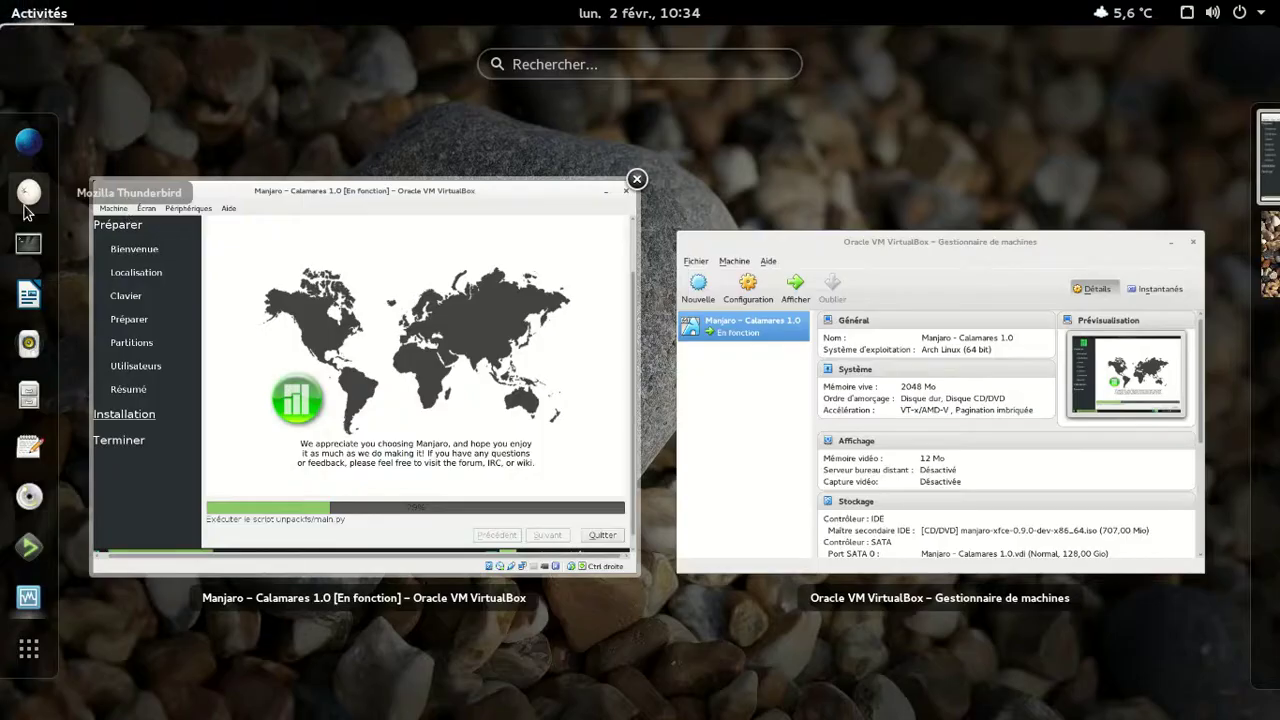
key(super)
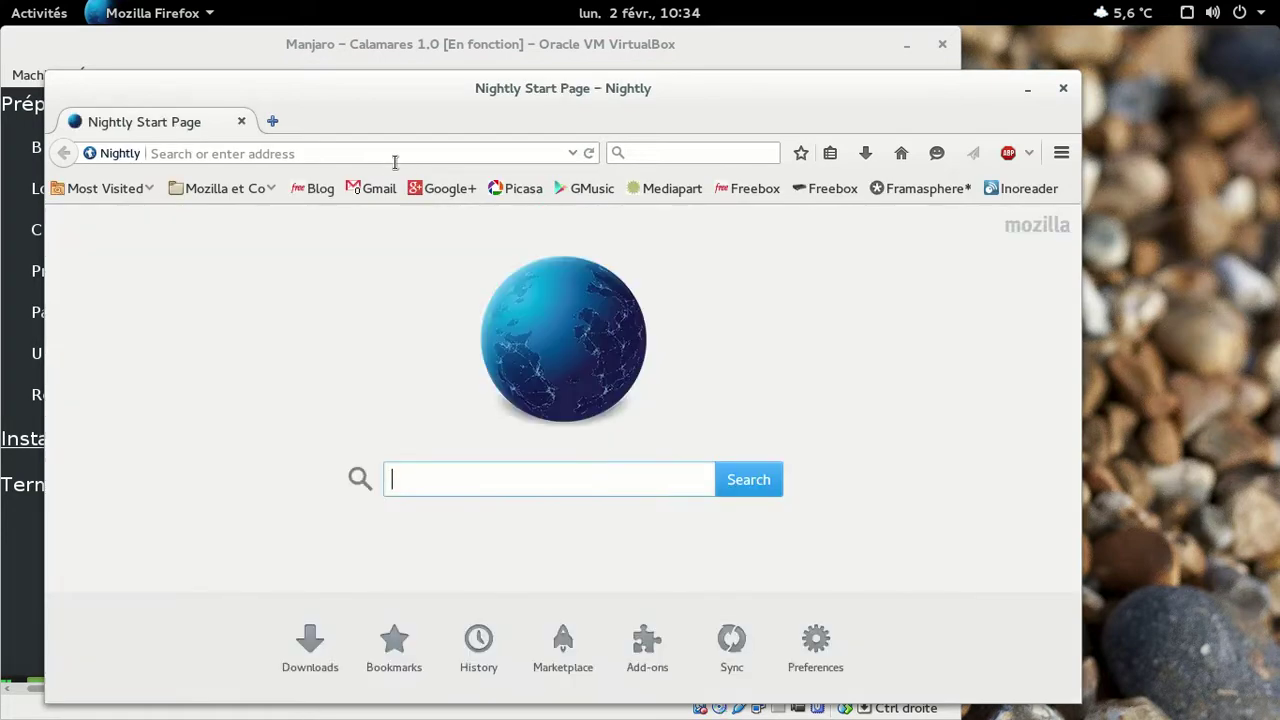
Load the Calamares issue CAL-182 page from the 'calamar' address-bar suggestion
click(385, 158)
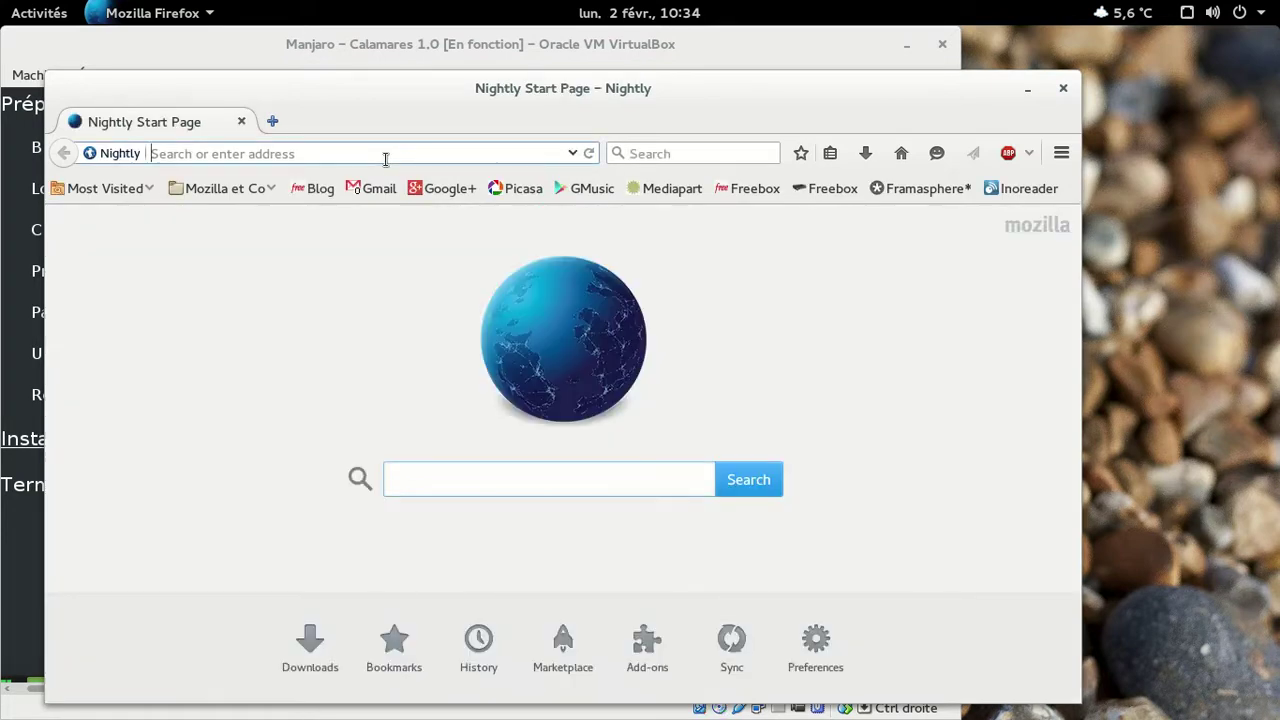
text(cala)
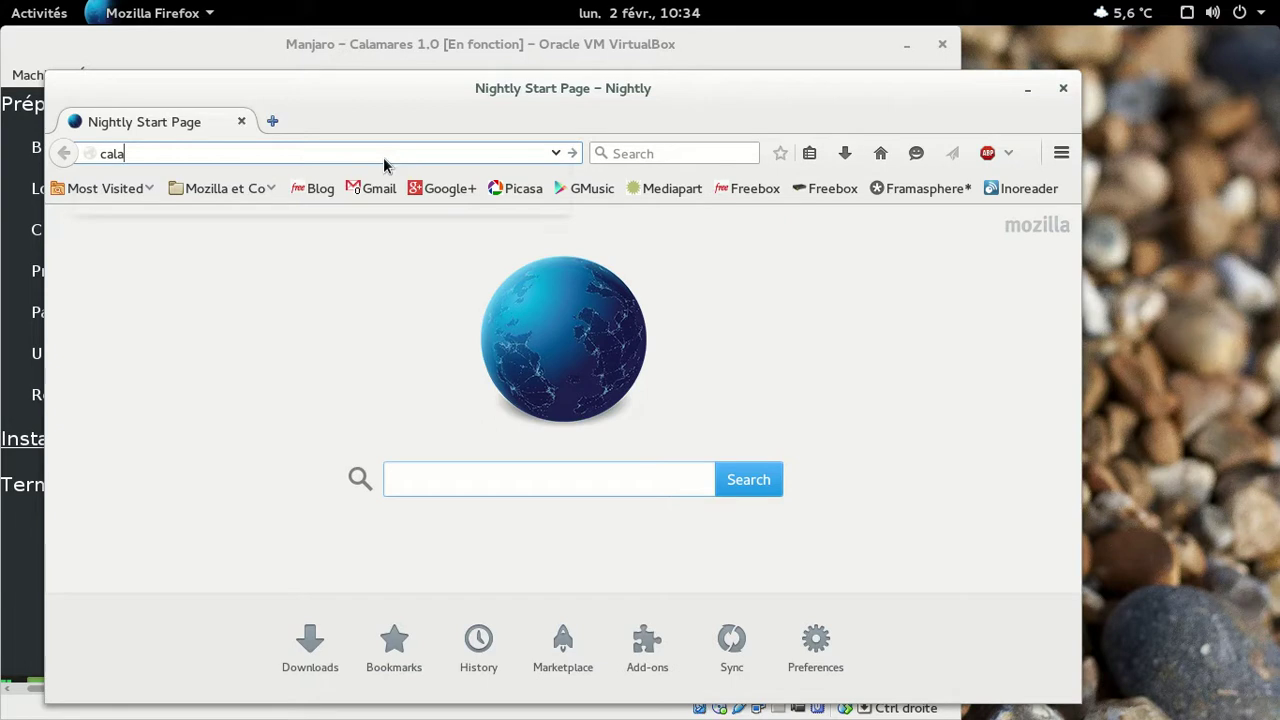
text(mar)
key(Down)
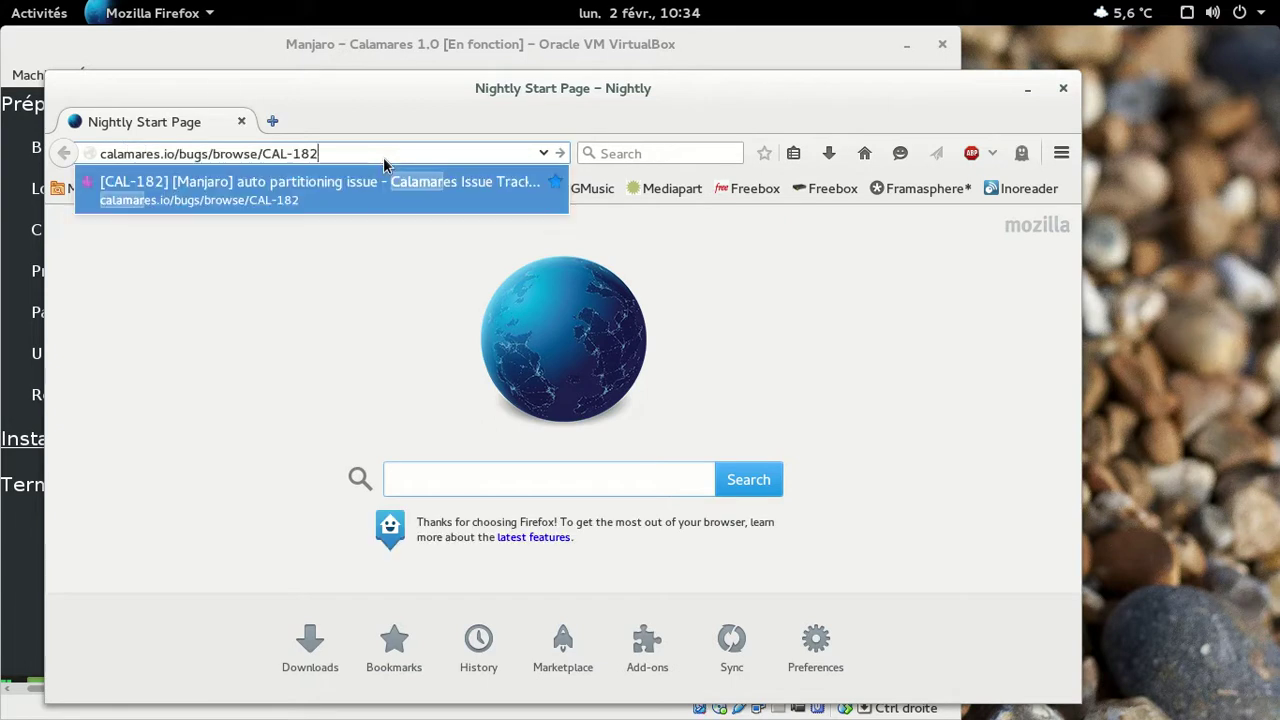
key(Return)
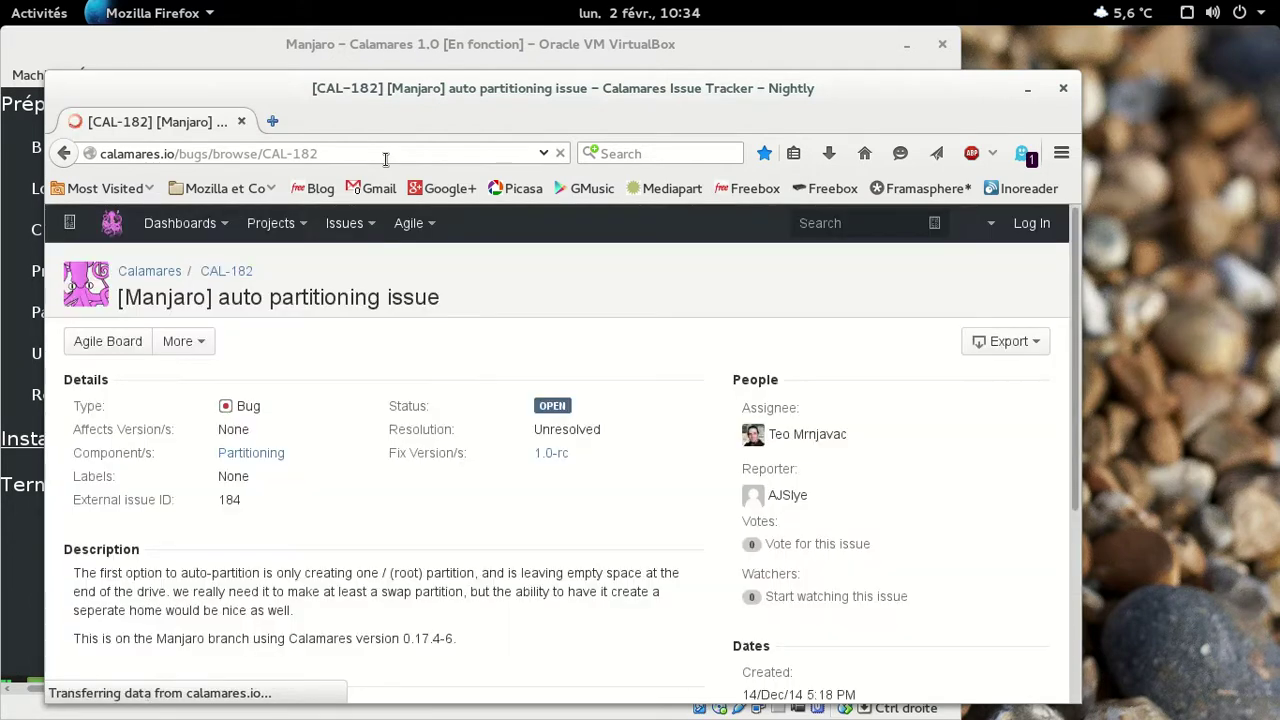
Read through the CAL-182 auto-partitioning issue, then close Firefox Nightly
scroll(589, 332, down, 2)
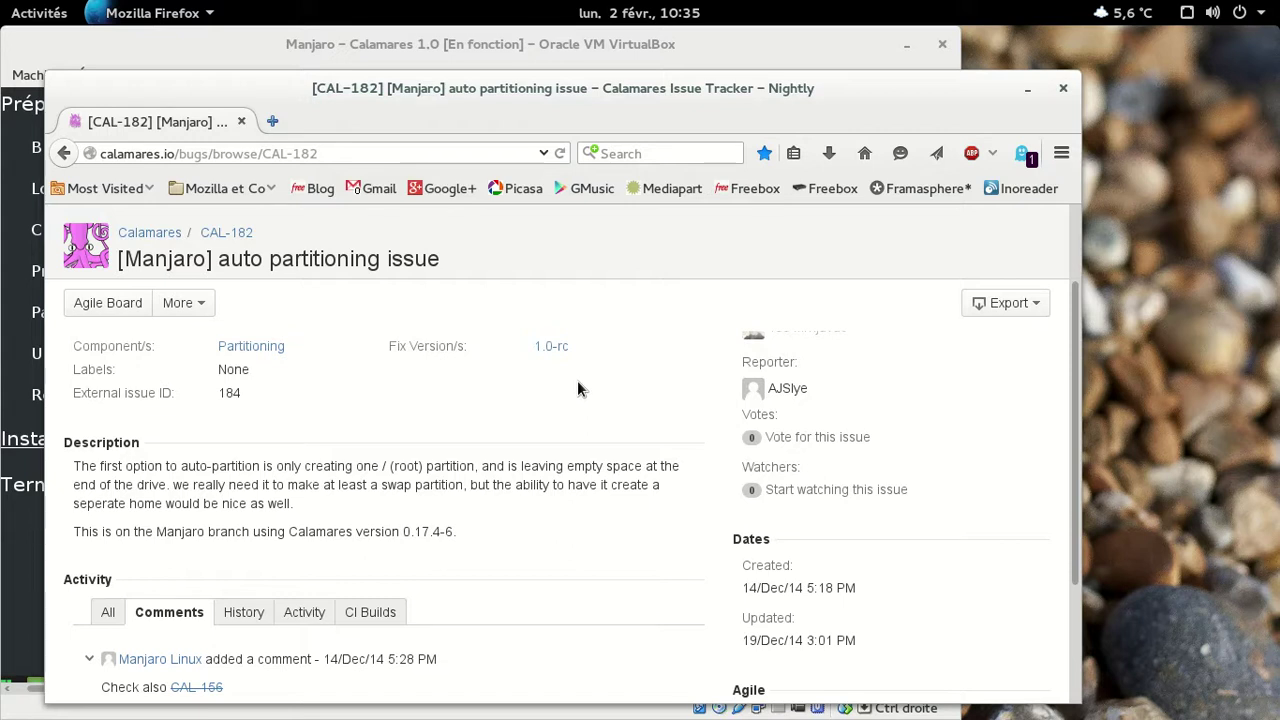
scroll(577, 389, down, 3)
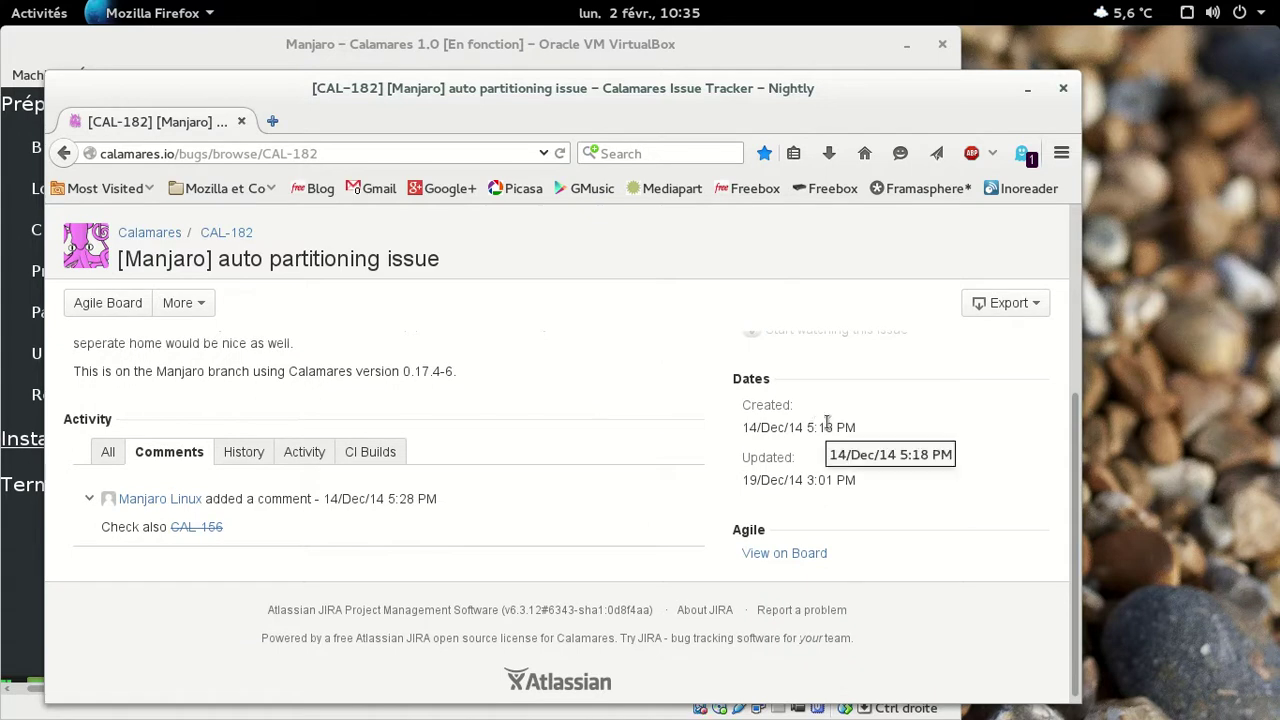
click(1064, 89)
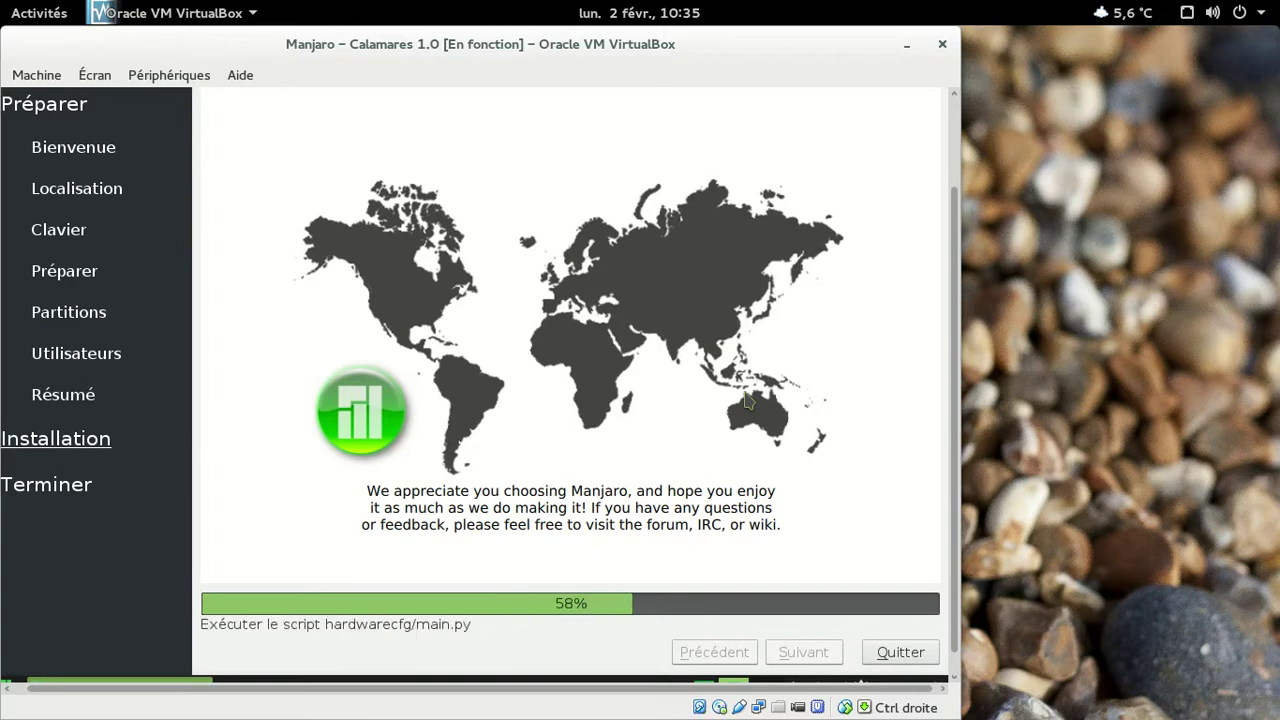
Switch the VirtualBox VM to full screen while the installation finishes
key(ctrl+f)
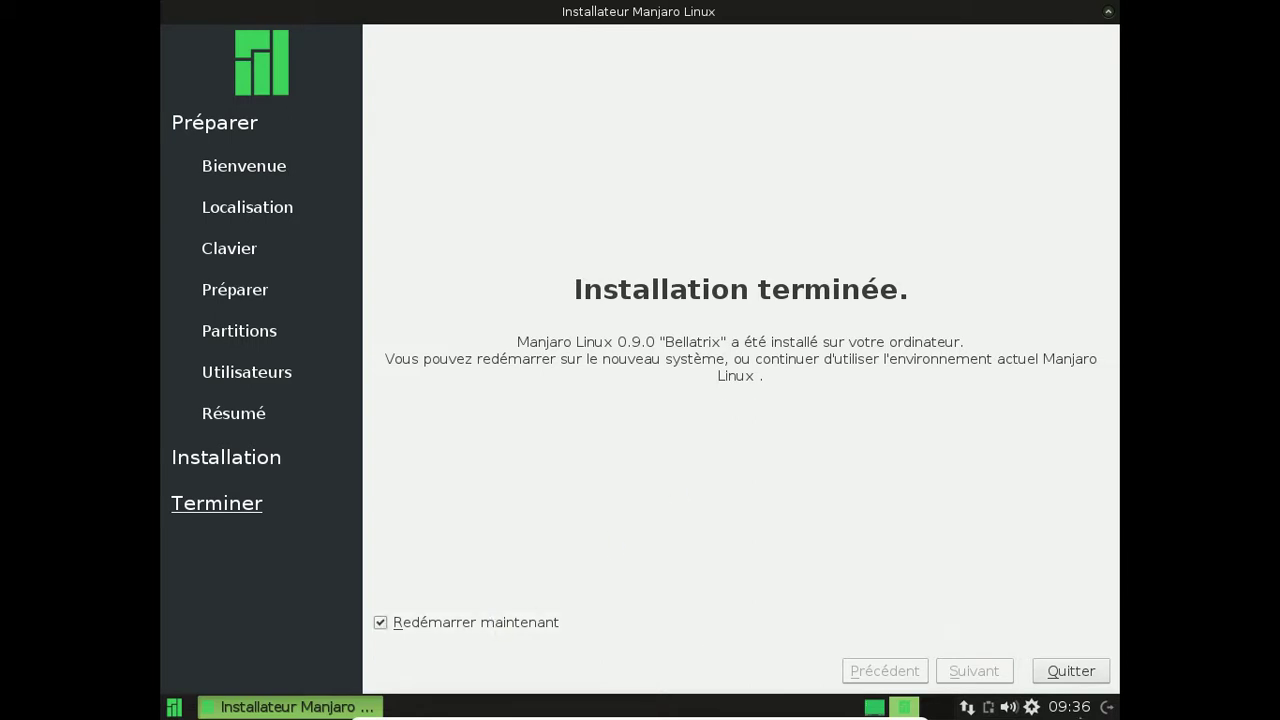
Quit the finished Calamares installer and bring up the log-out options from the Whisker menu
click(1071, 672)
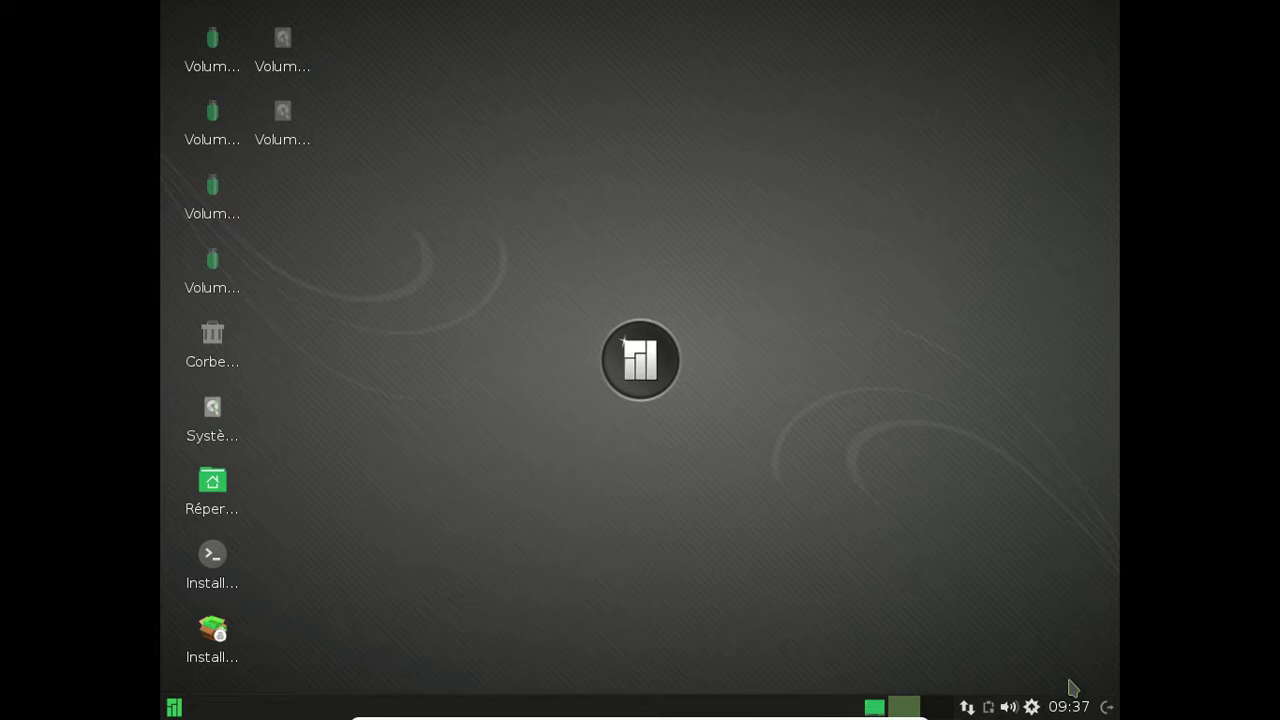
click(176, 707)
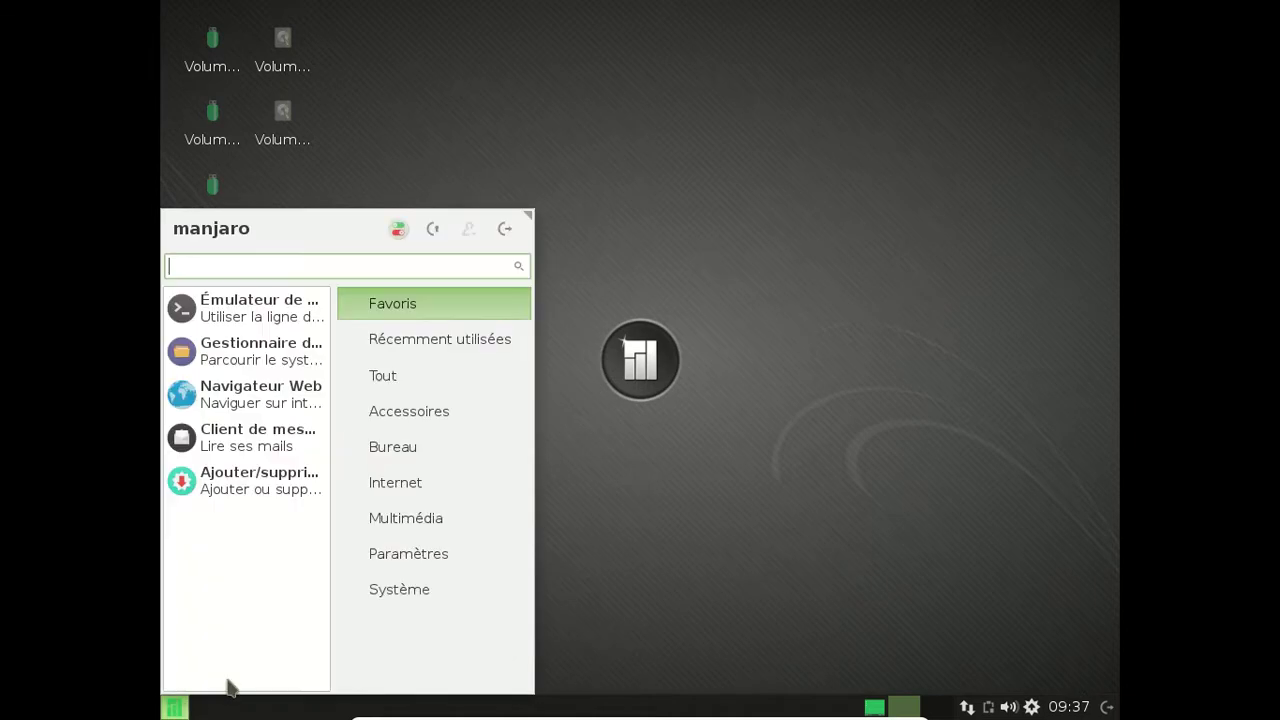
click(503, 240)
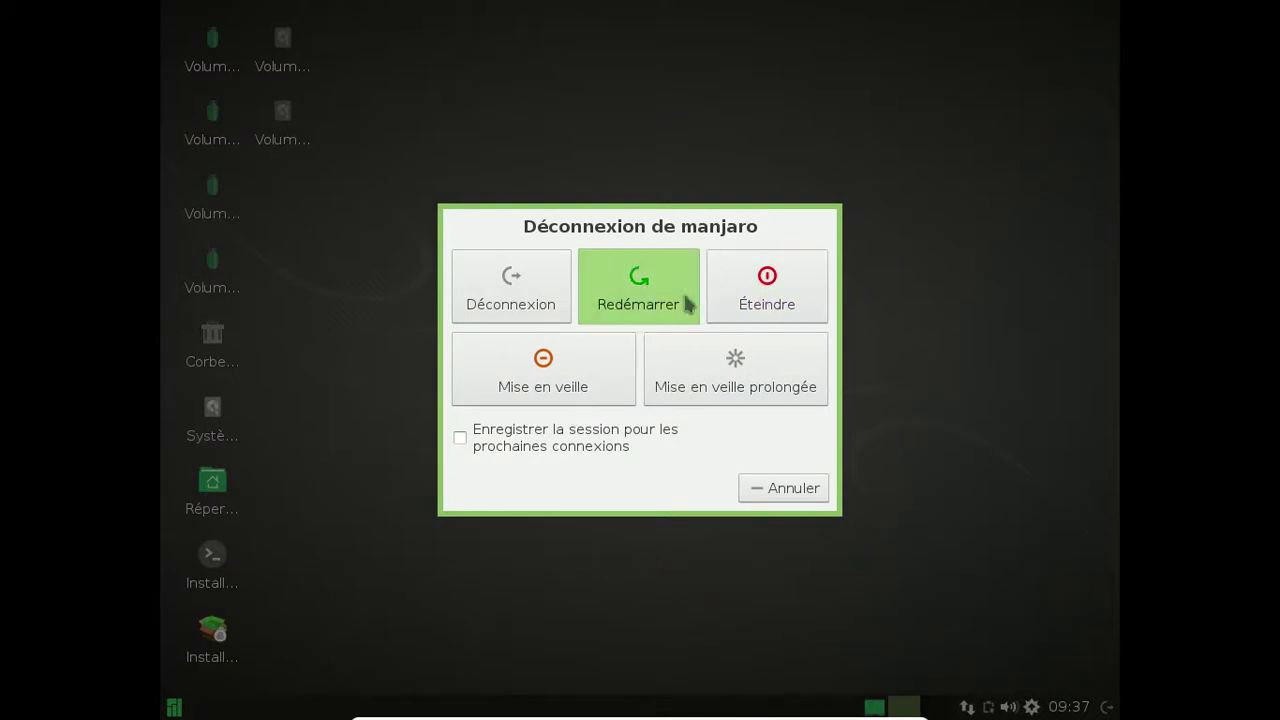
Restart the VM and boot the default GRUB entry immediately
click(686, 302)
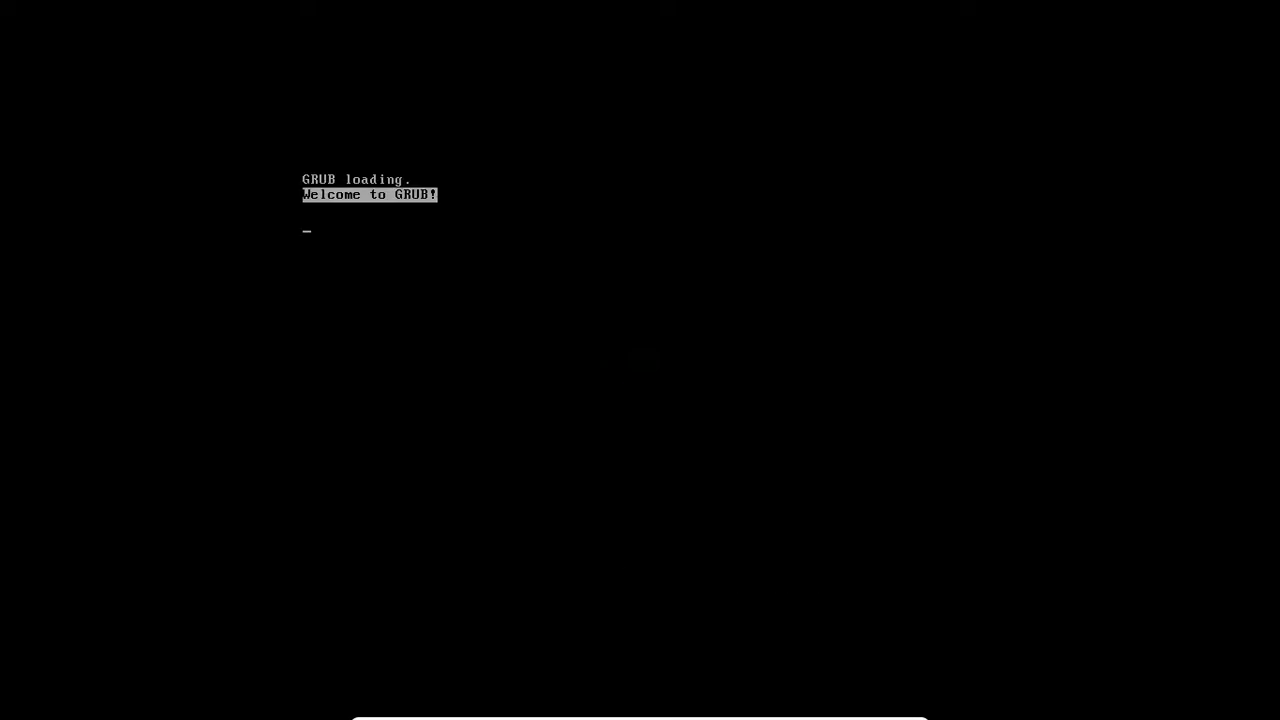
key(Return)
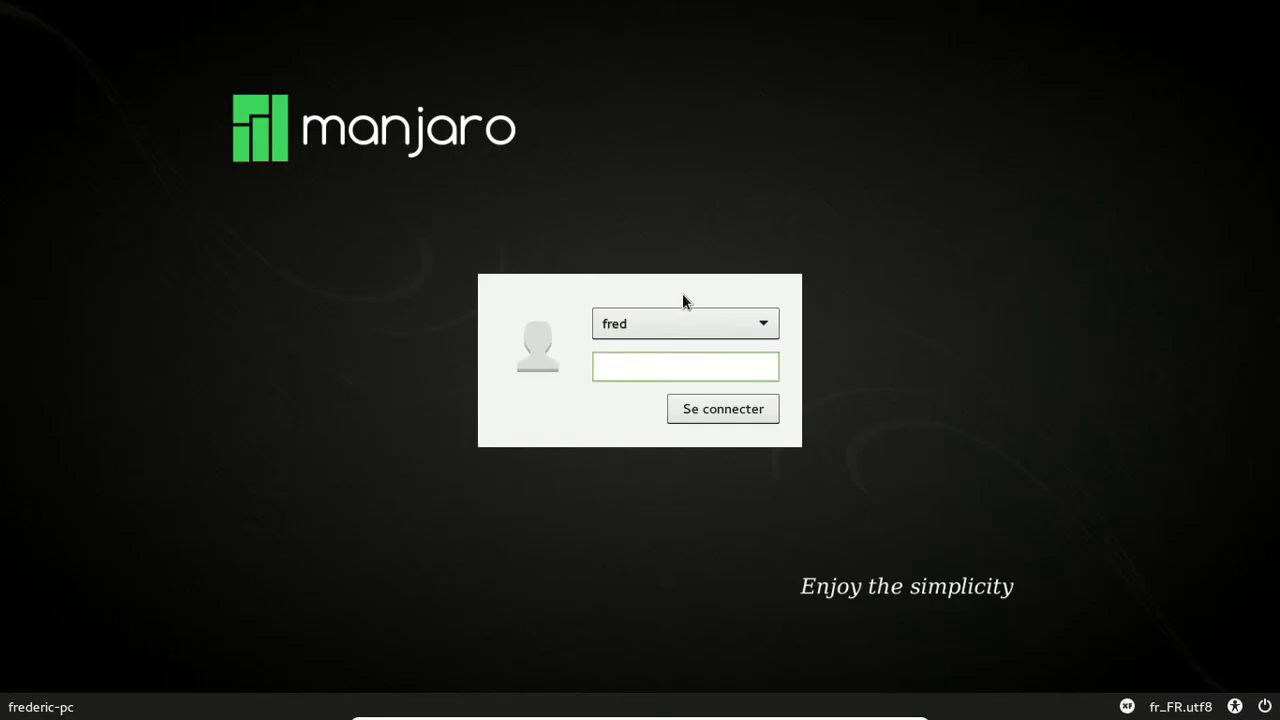
Enter the account password at the LightDM login screen to sign in
text(********)
key(Return)
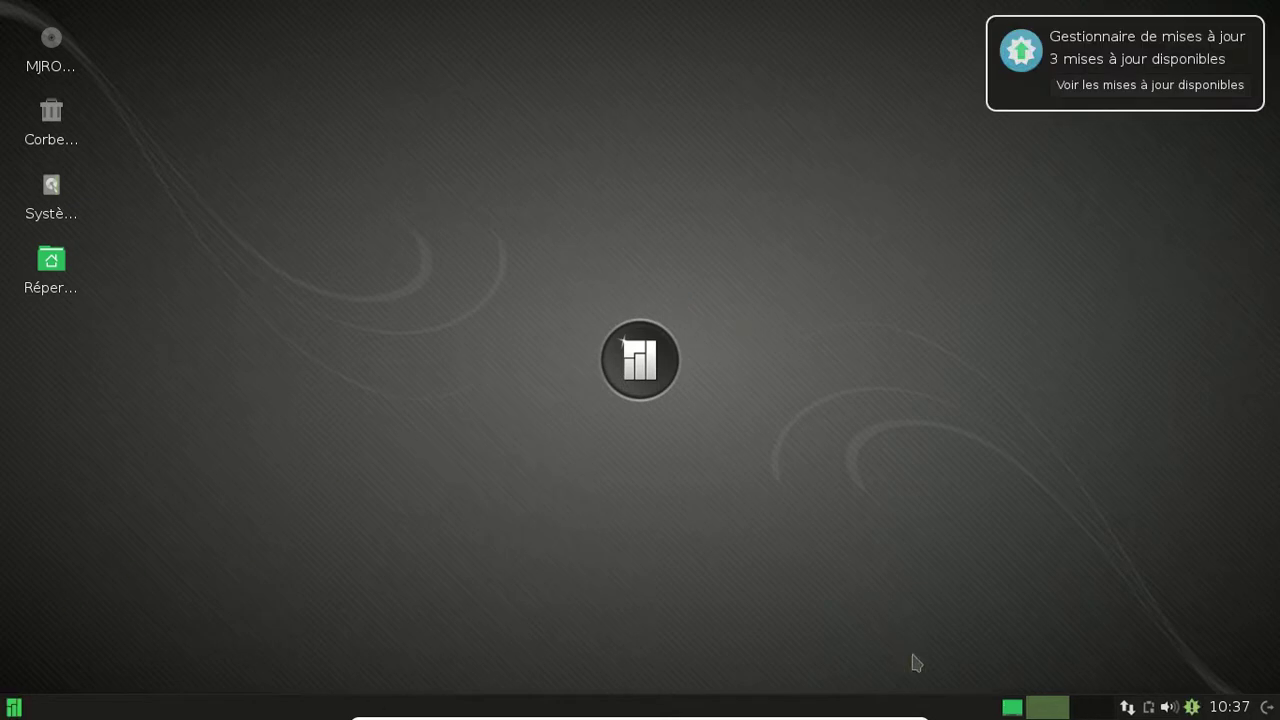
Apply the gtk3, lib32-openssl and openssl updates with the admin password, then close the manager
click(1100, 86)
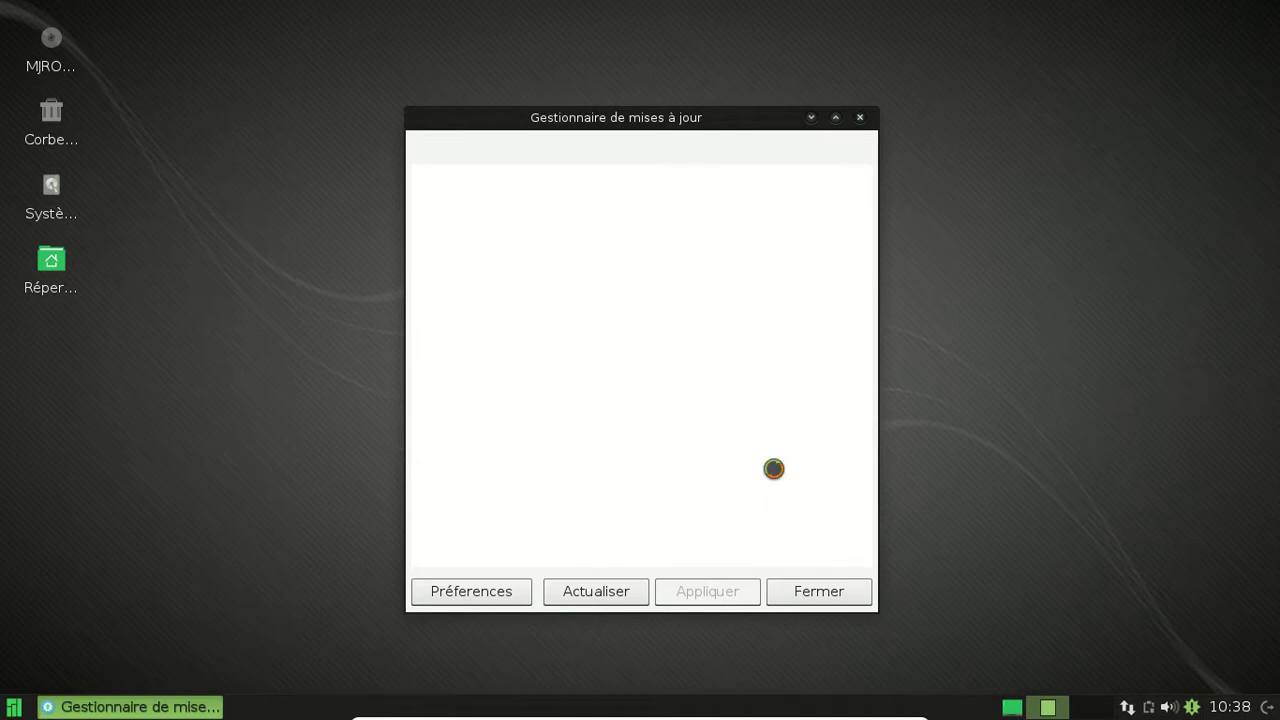
click(741, 592)
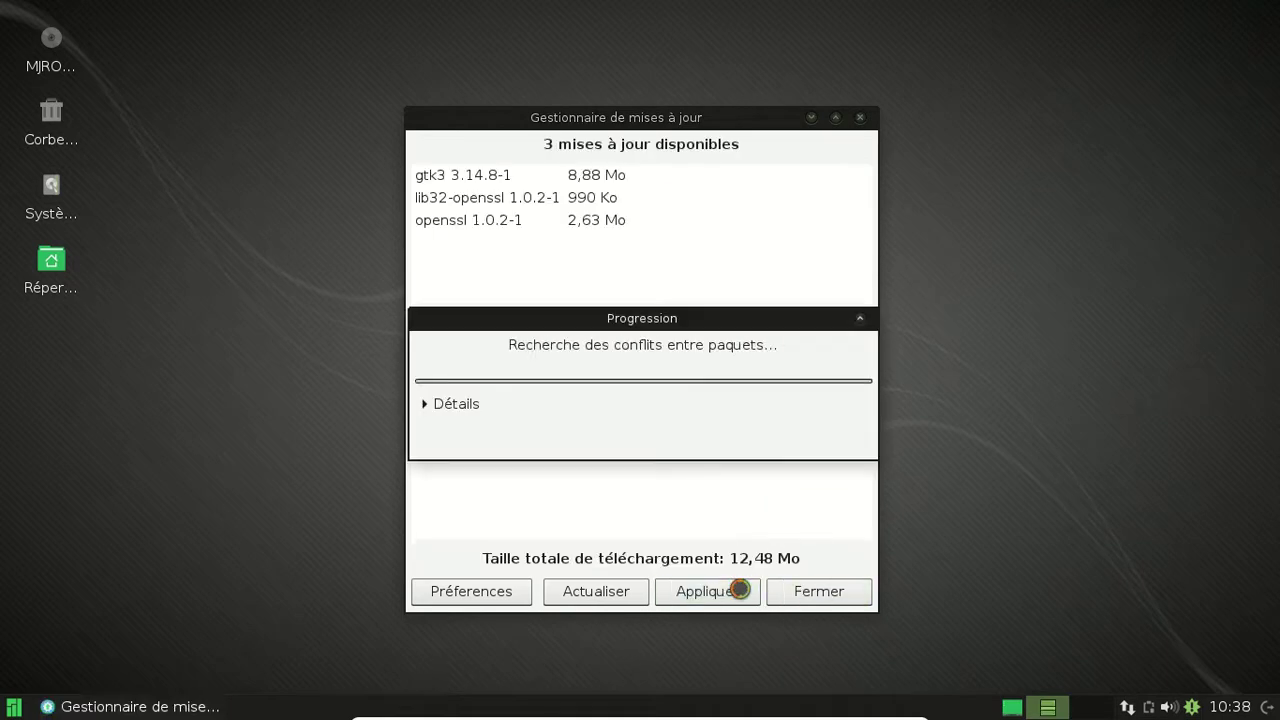
text(******)
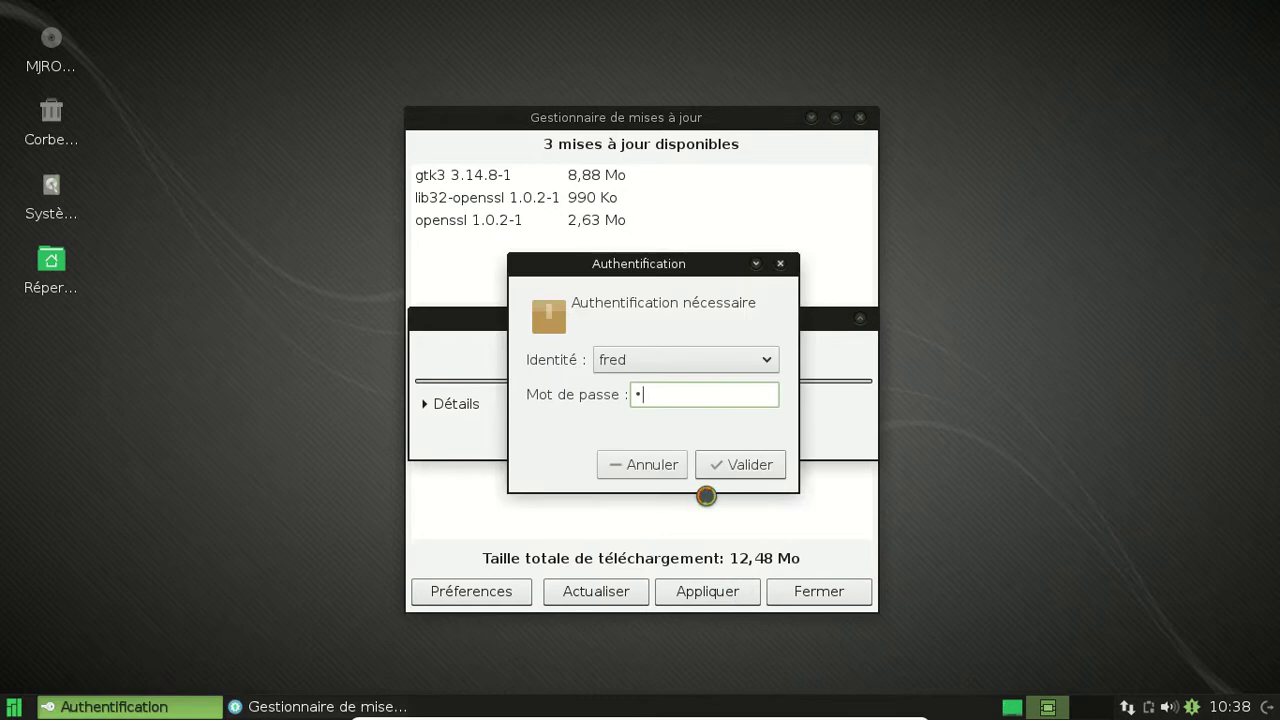
key(Return)
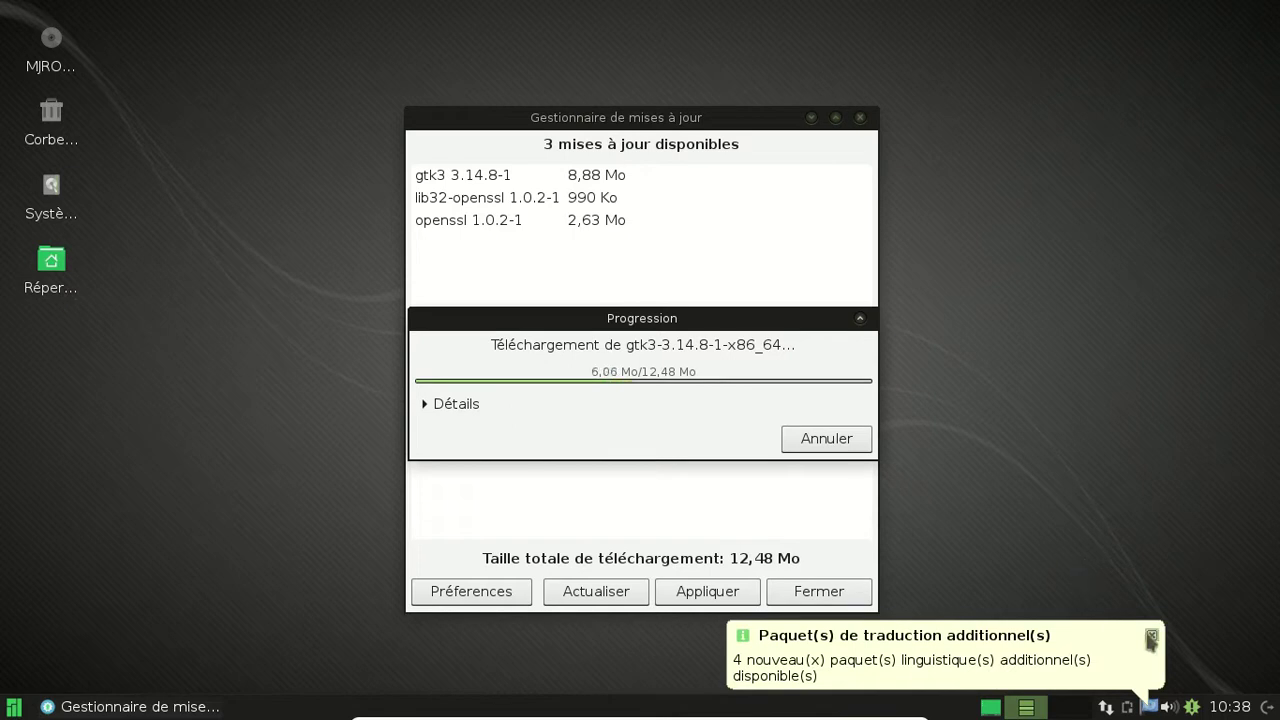
click(1151, 637)
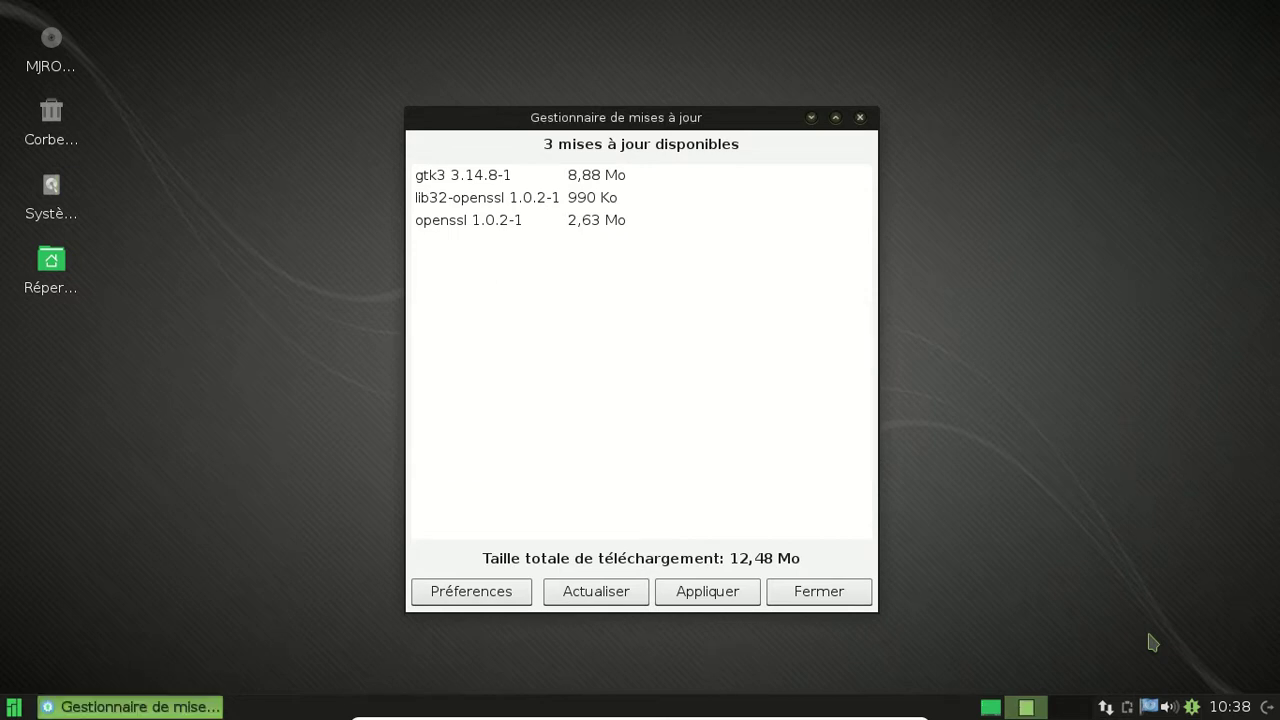
click(858, 601)
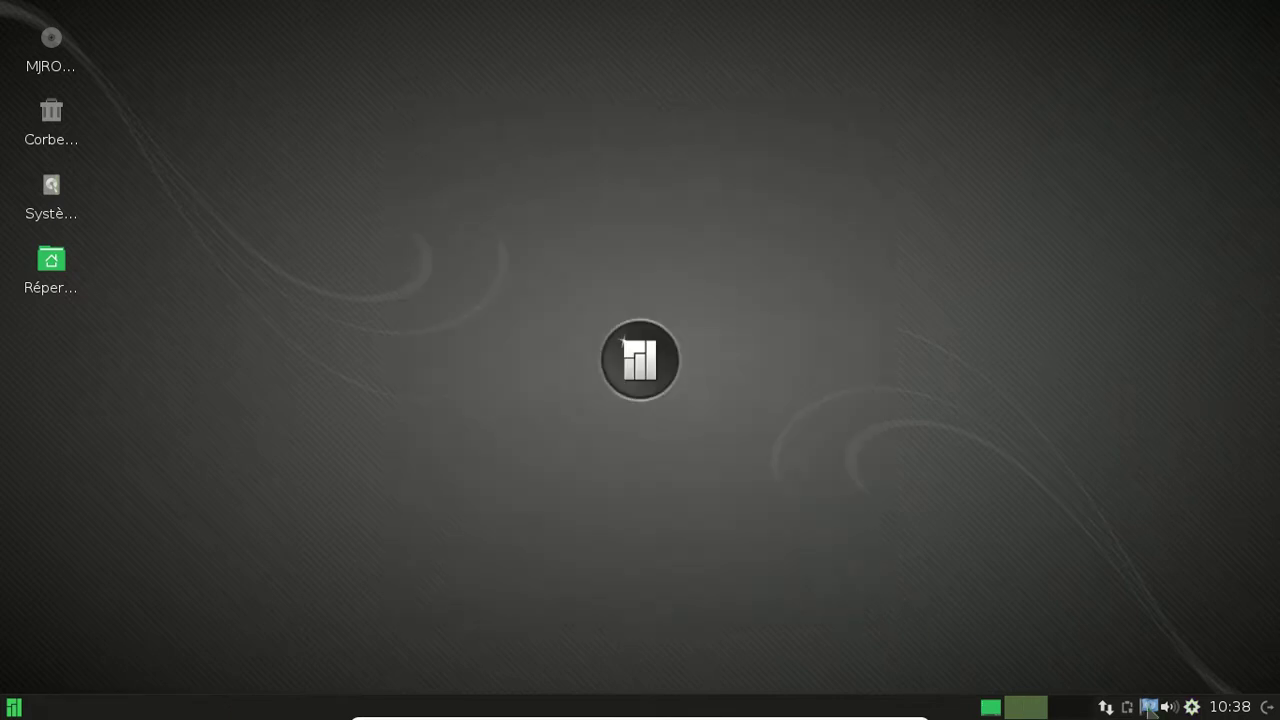
Install the en_US and fr_FR aspell/hunspell language packs, then close Settings Manager
click(1149, 707)
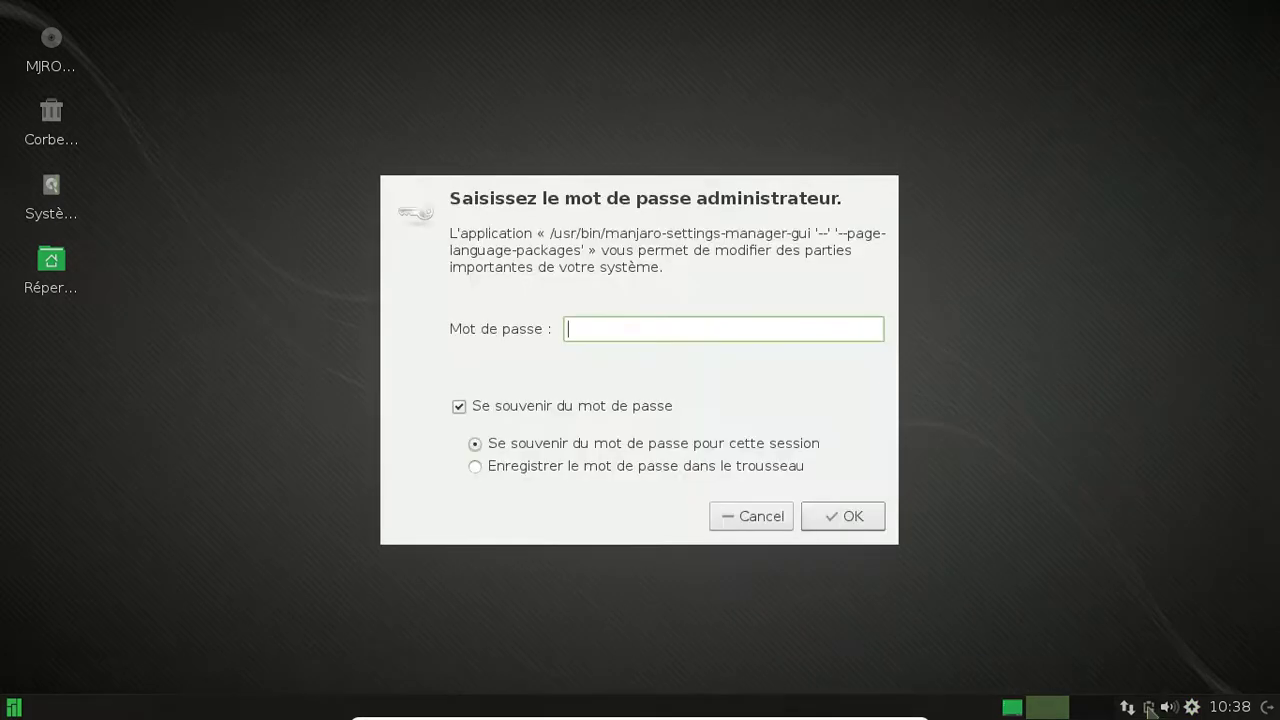
text(●●●●●●●)
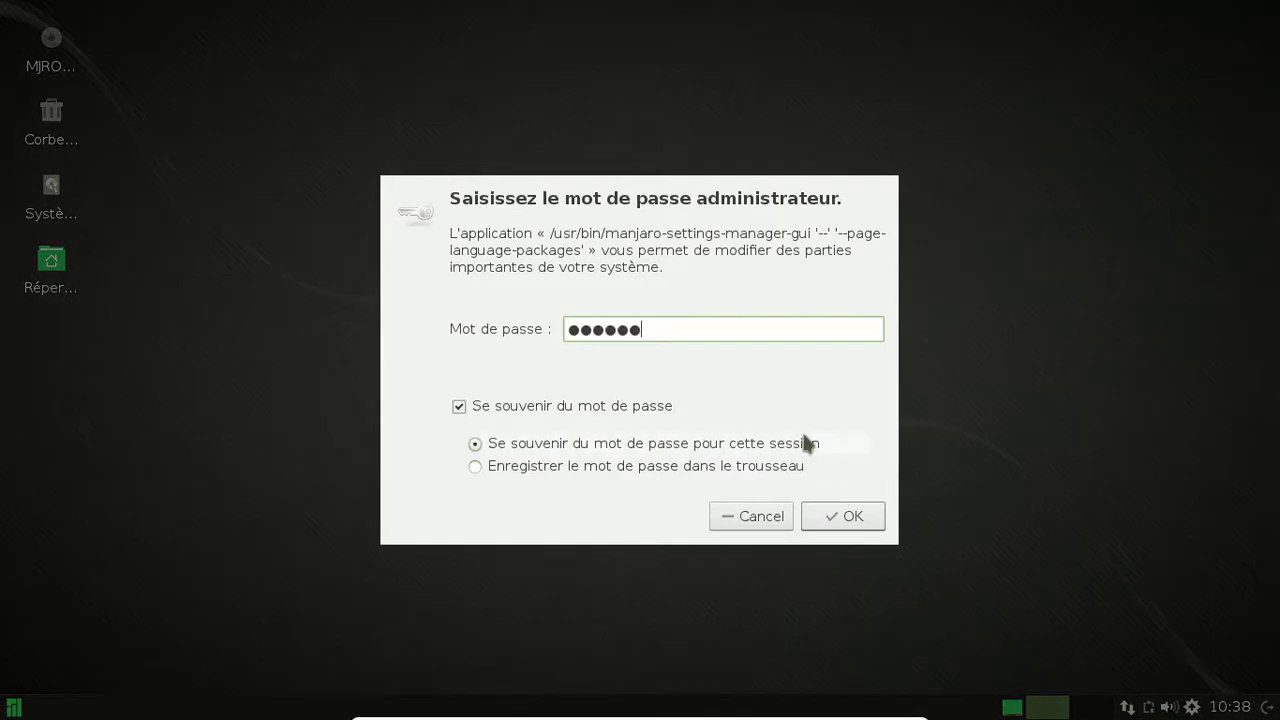
key(Return)
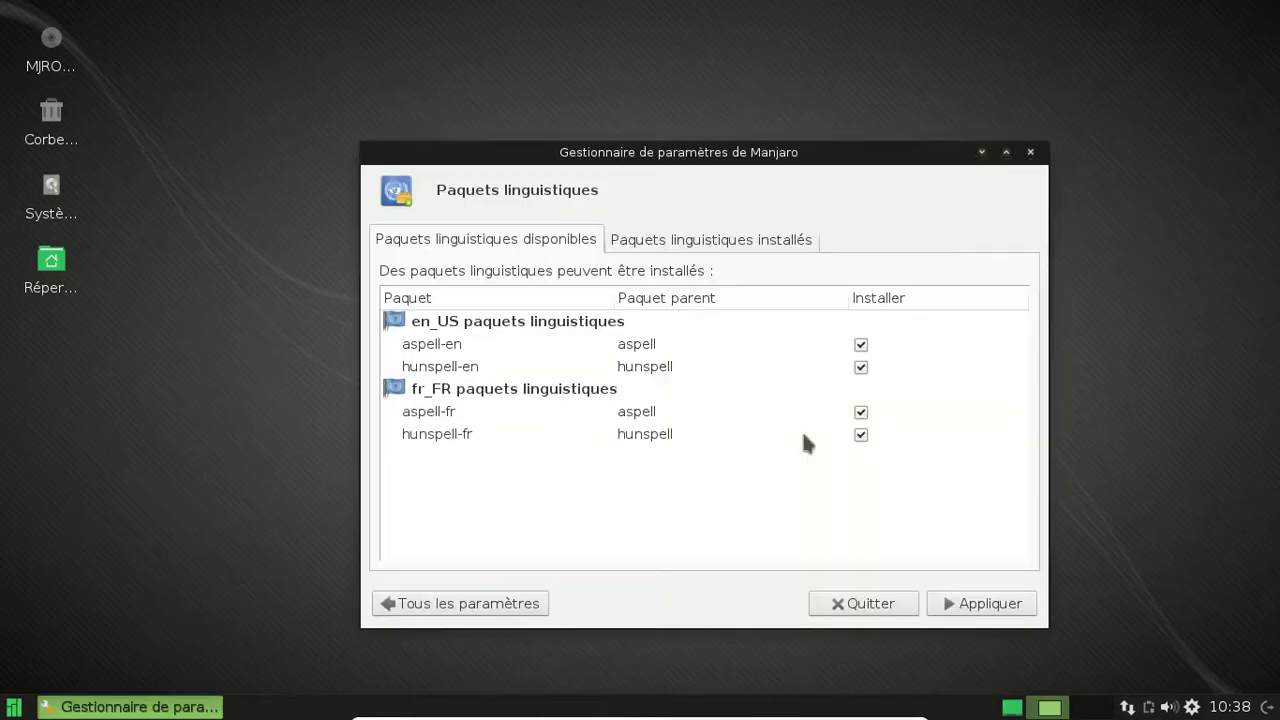
click(972, 608)
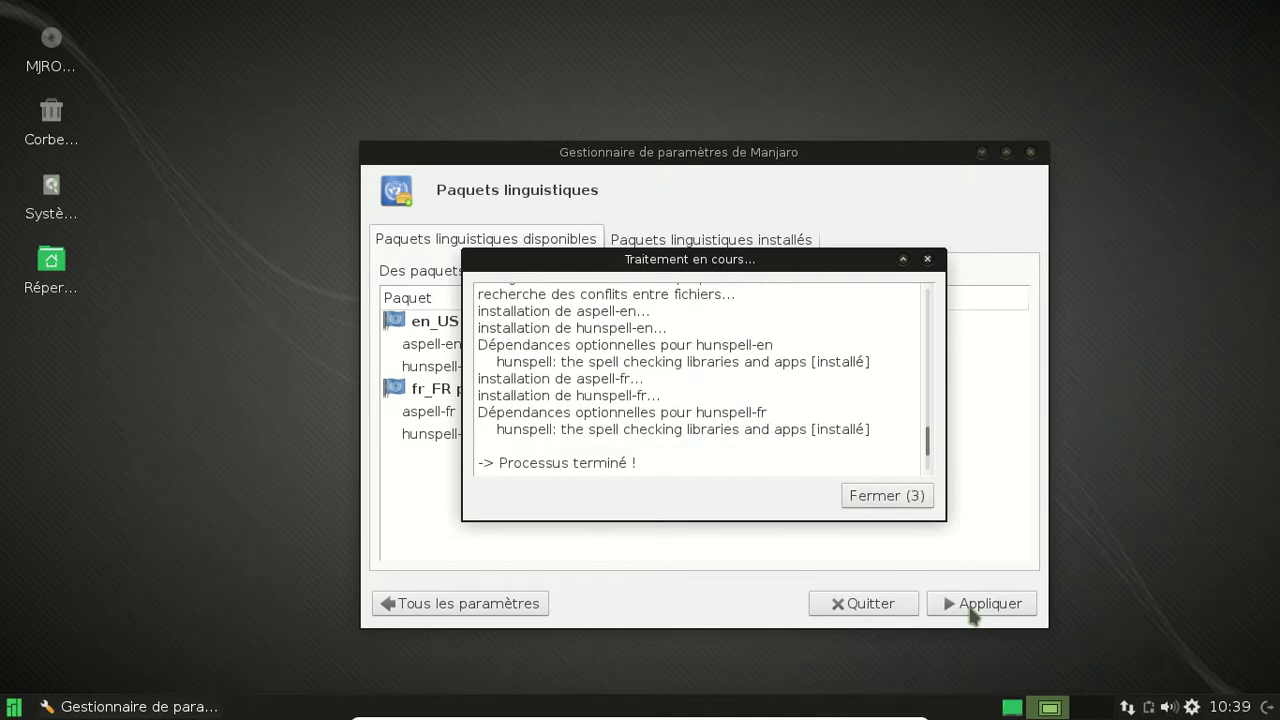
click(921, 498)
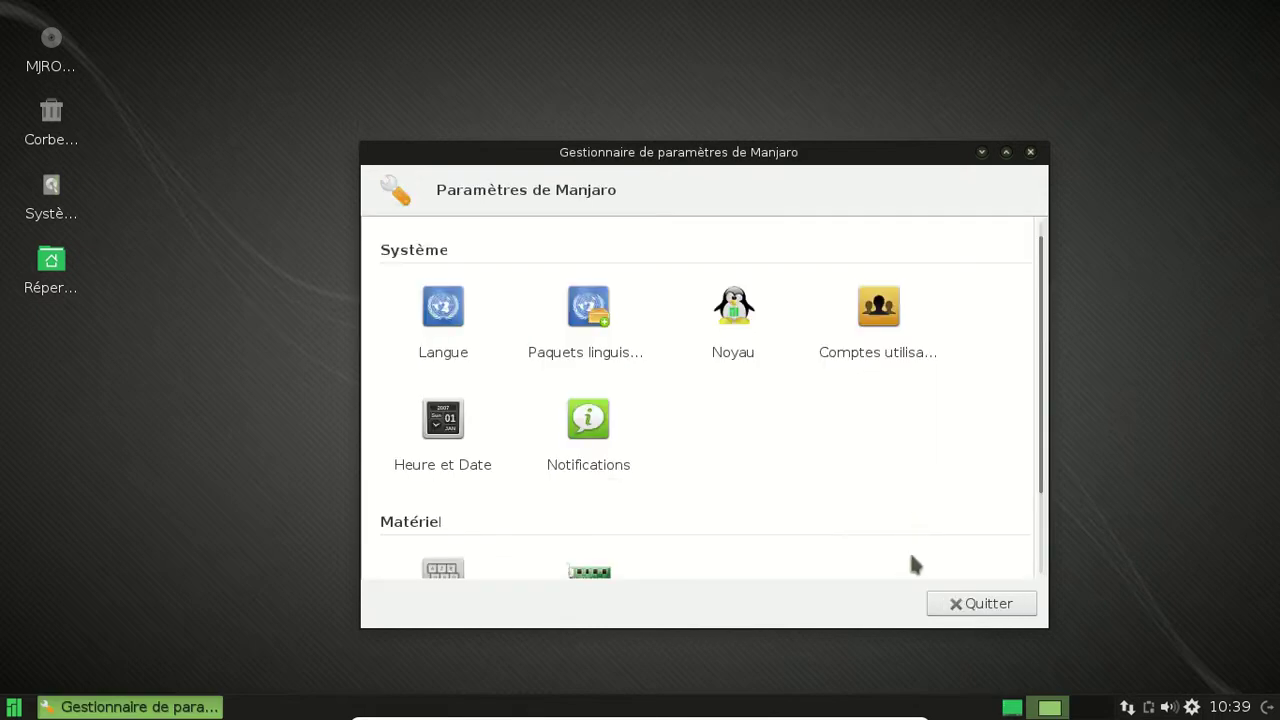
click(1030, 152)
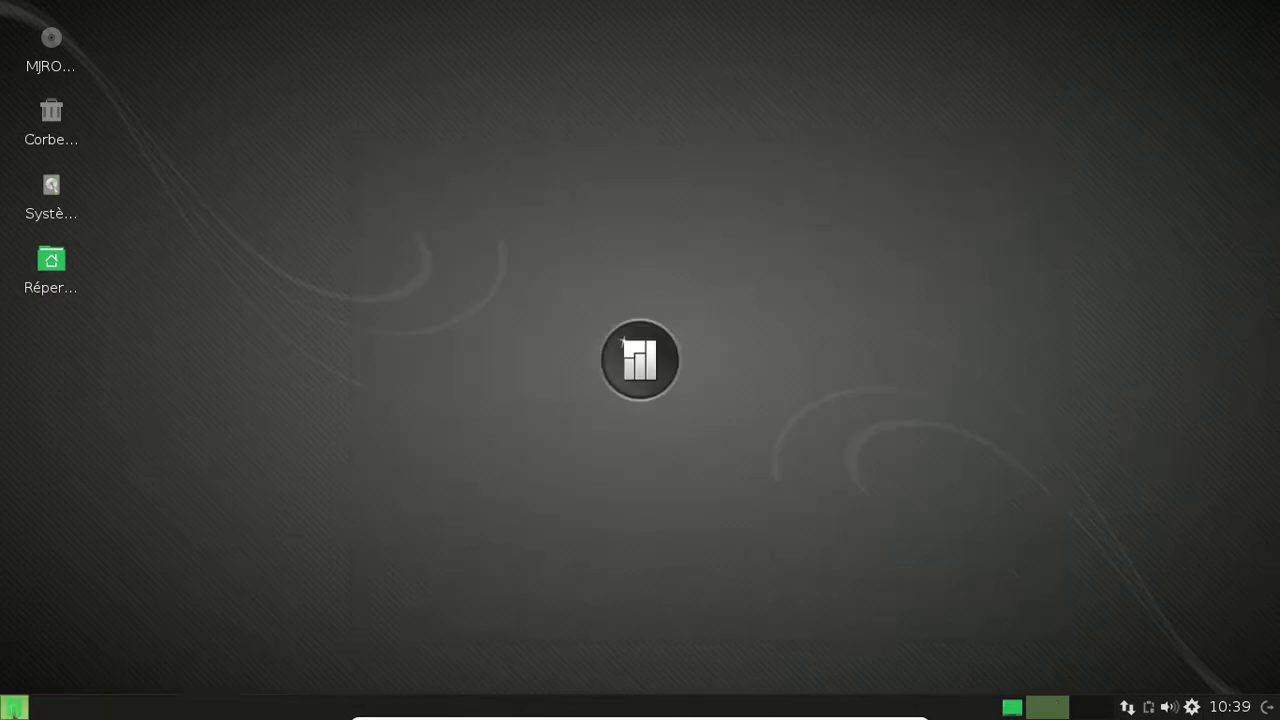
Search 'ajout' in the Whisker Menu and launch Ajouter/supprimer des logiciels
click(13, 707)
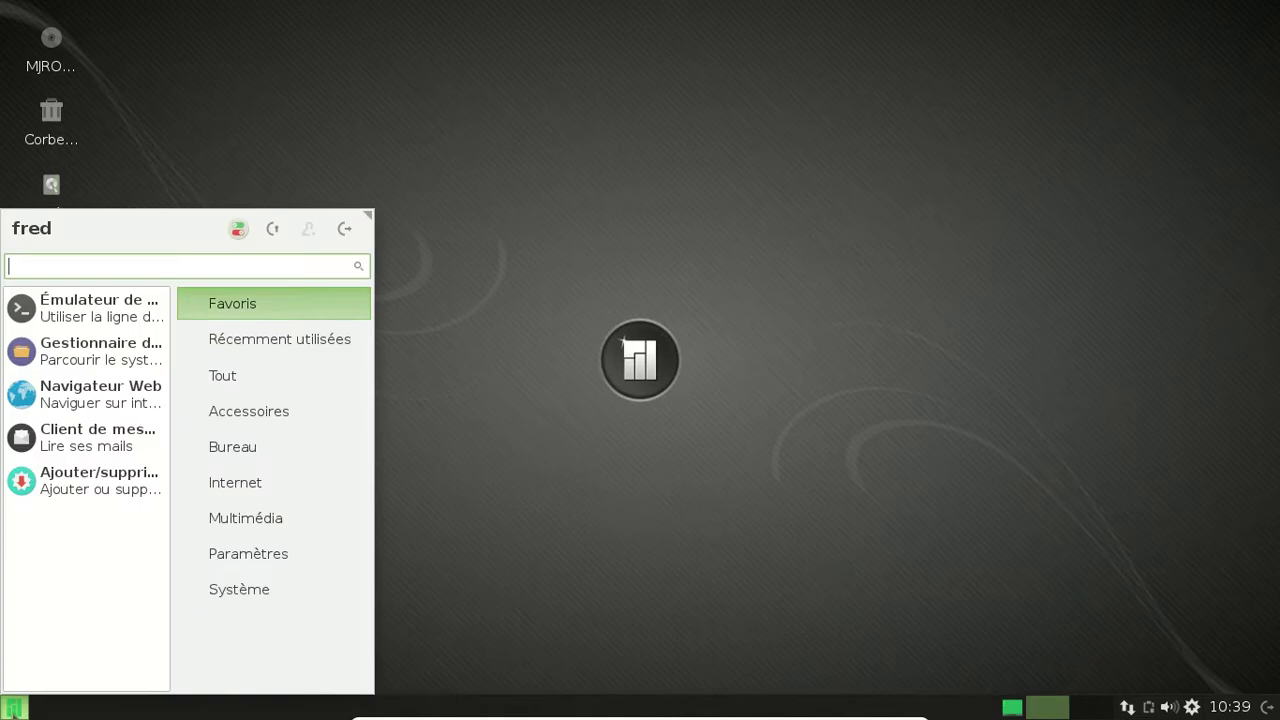
click(289, 556)
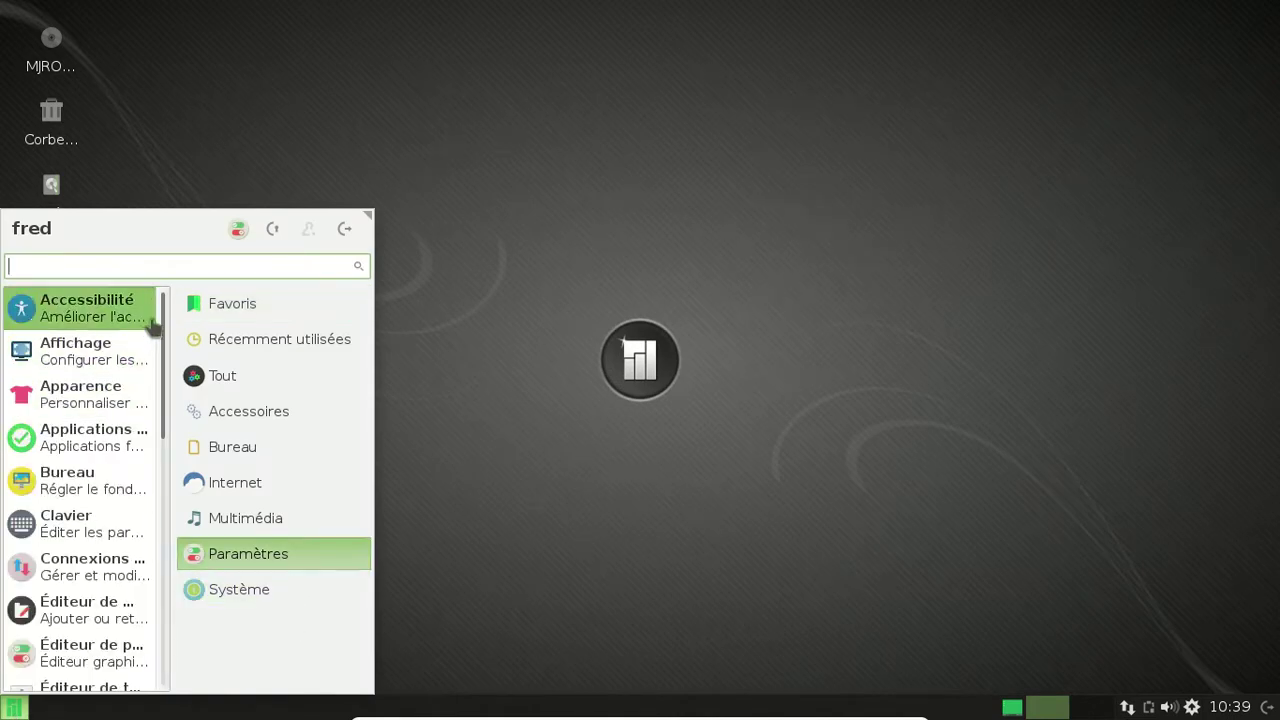
scroll(153, 447, down, 3)
scroll(153, 447, down, 5)
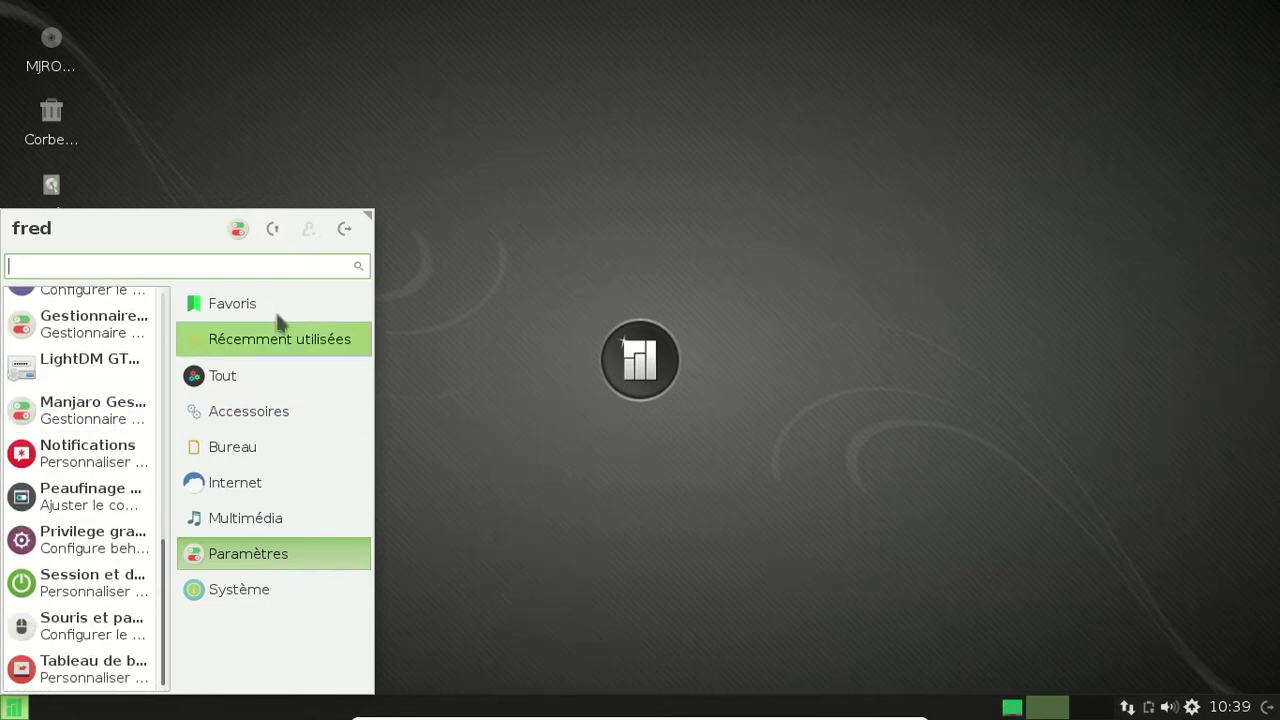
text(ajout)
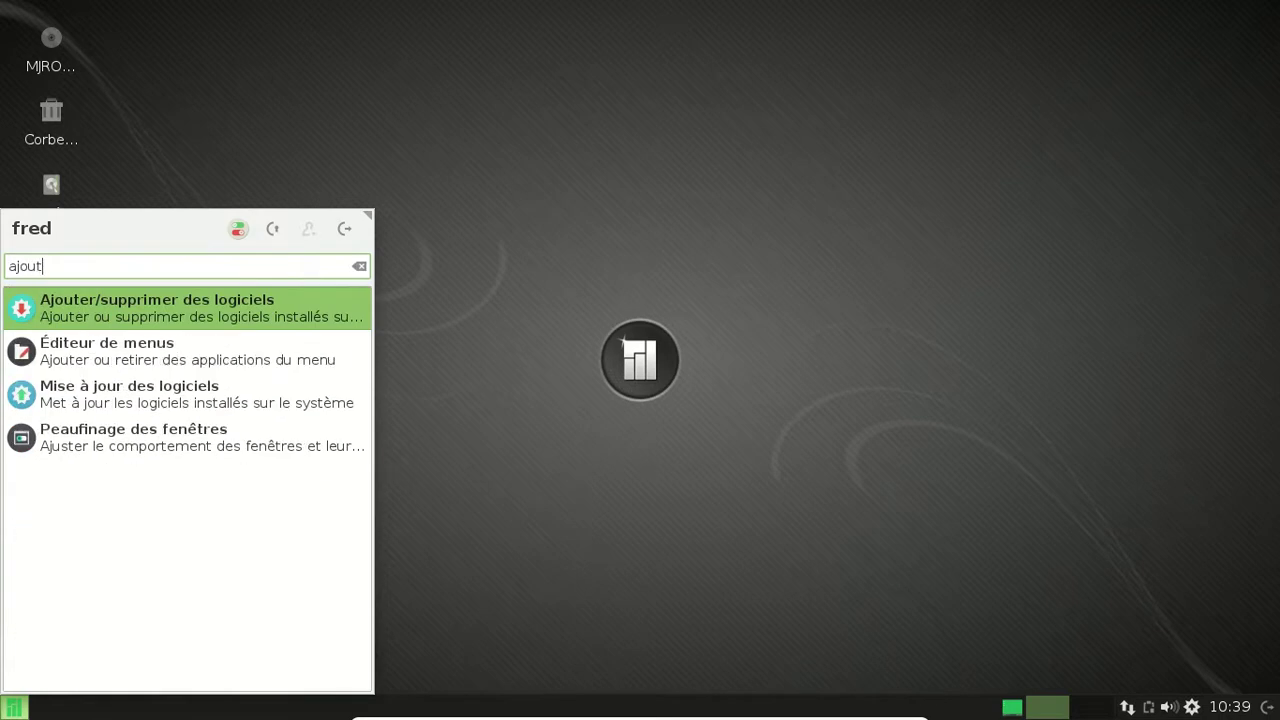
click(188, 310)
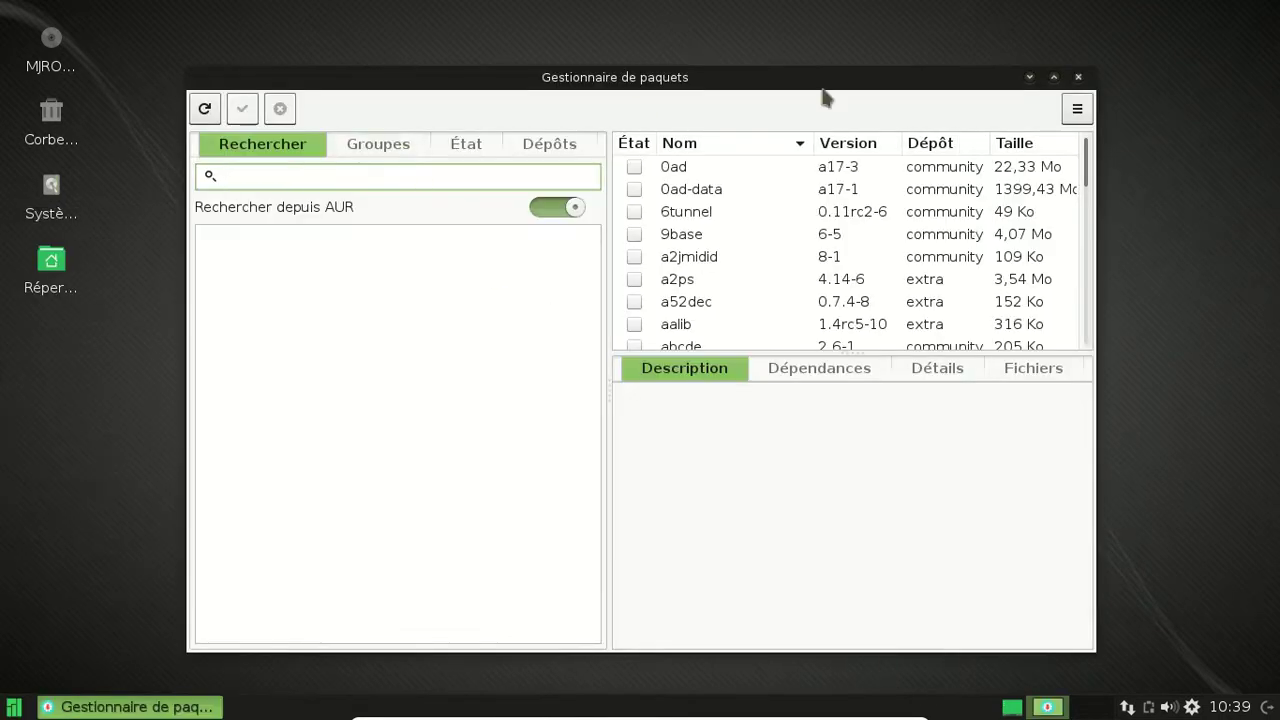
View Pamac's About information, then turn off Rechercher depuis AUR
click(1077, 108)
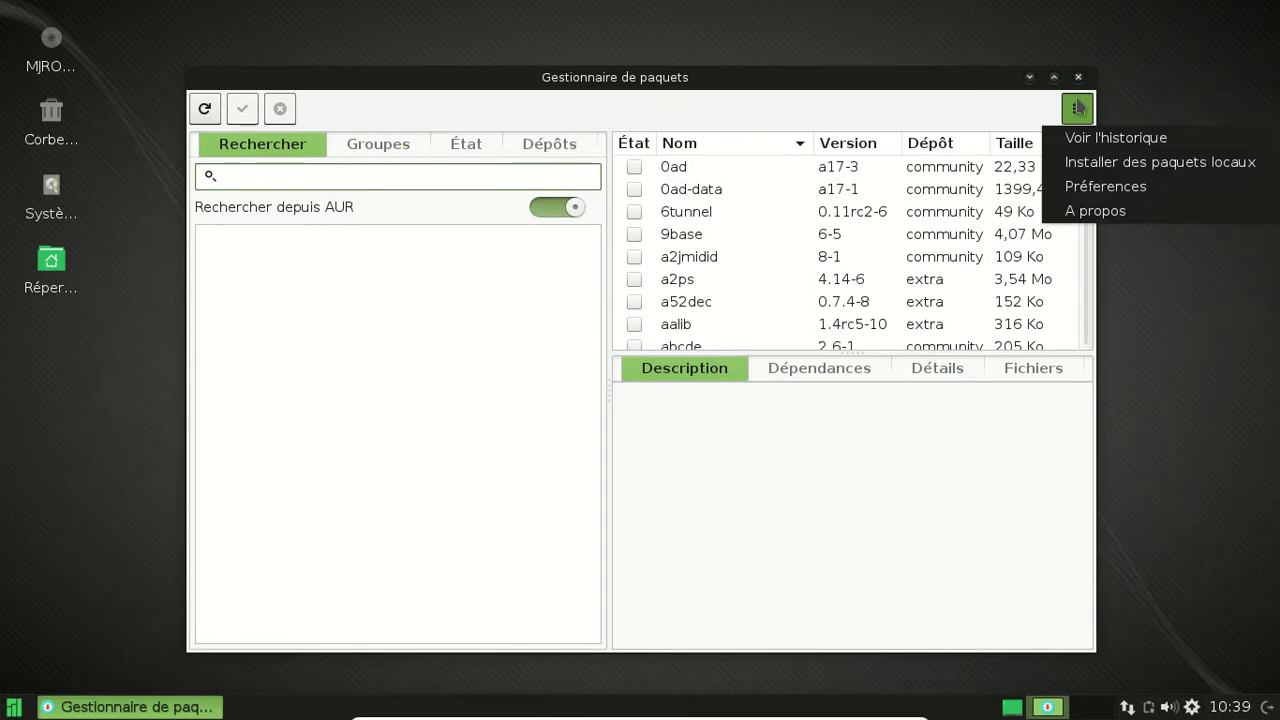
click(1092, 210)
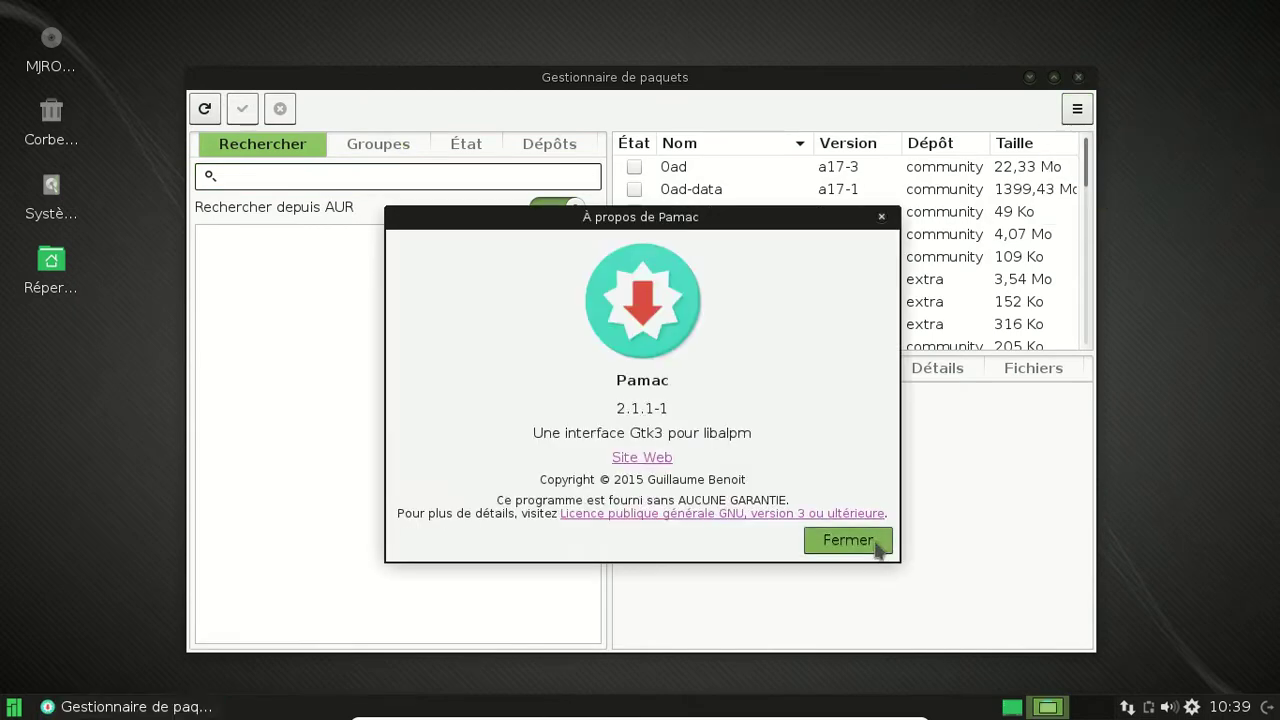
click(887, 545)
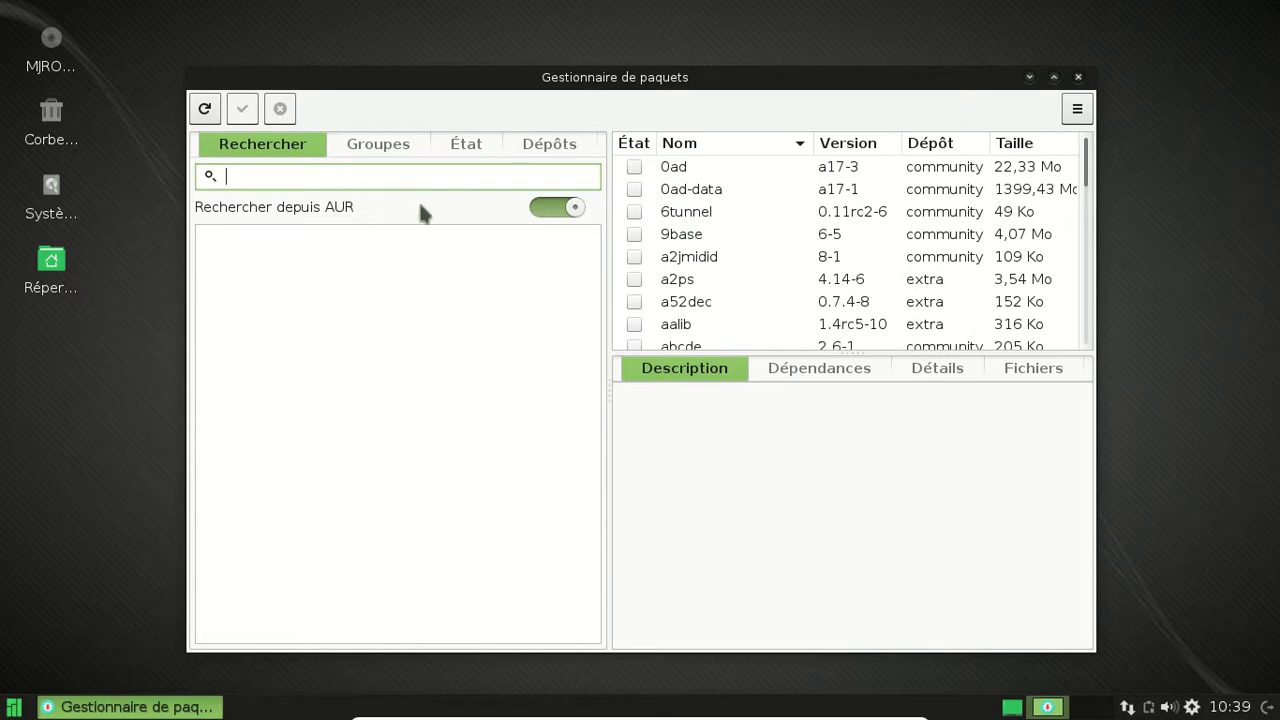
click(537, 209)
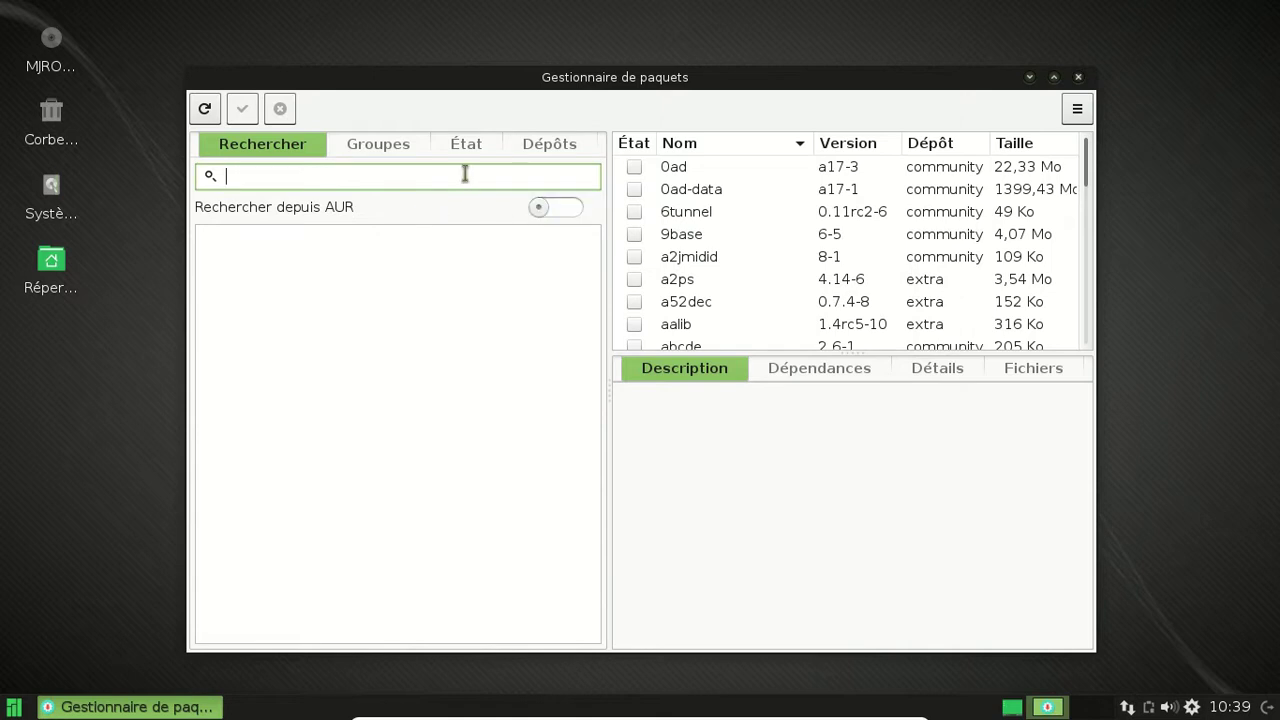
Search 'libreoffice' and mark libreoffice-fresh for installation
text(libreoffice)
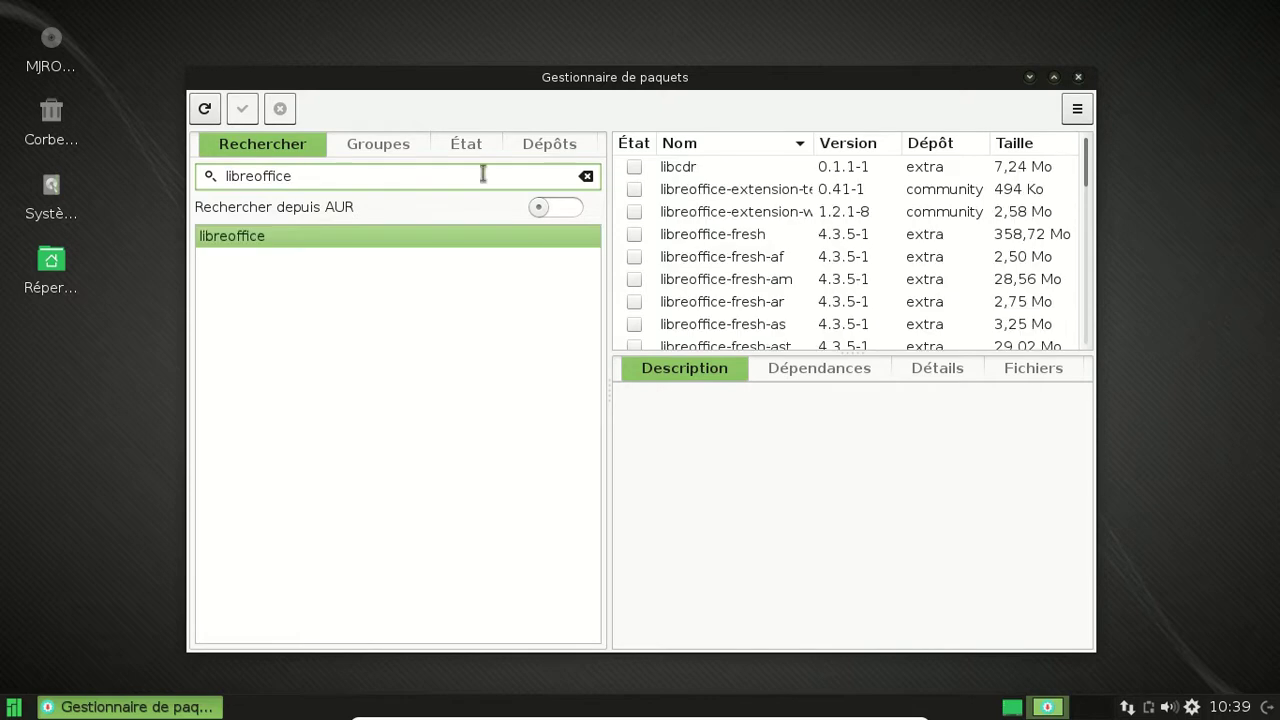
click(676, 237)
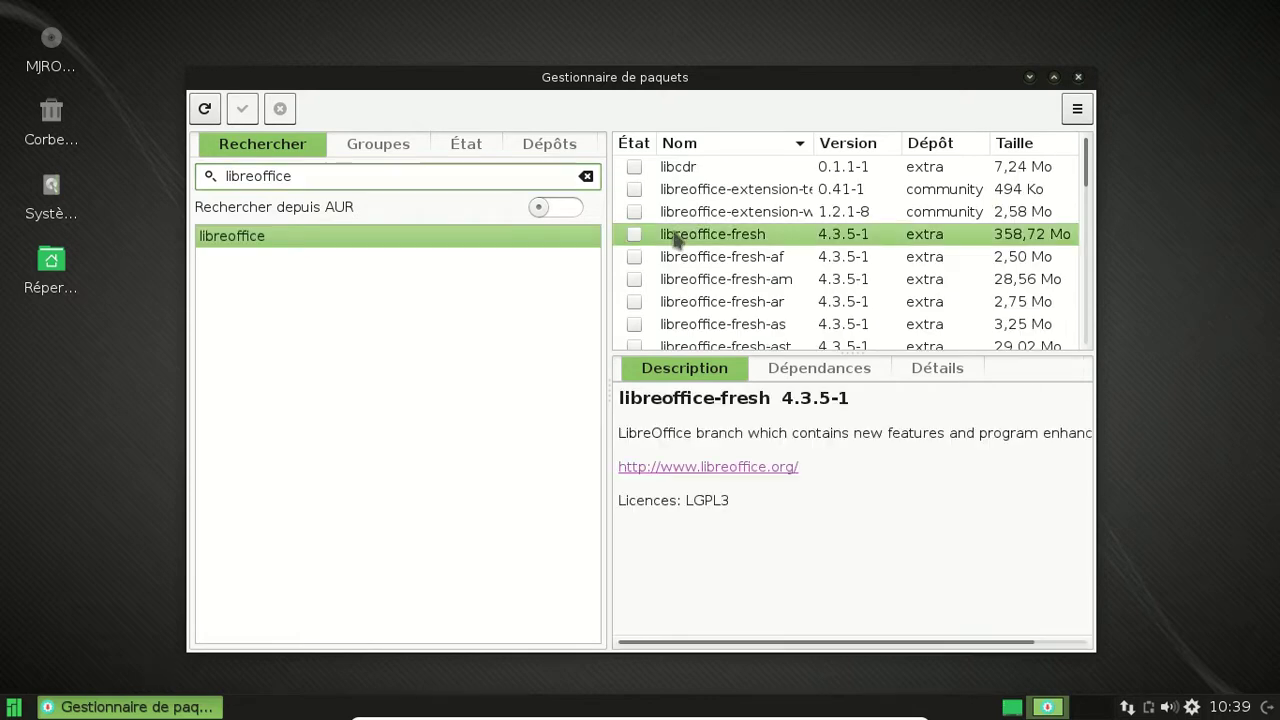
right_click(639, 236)
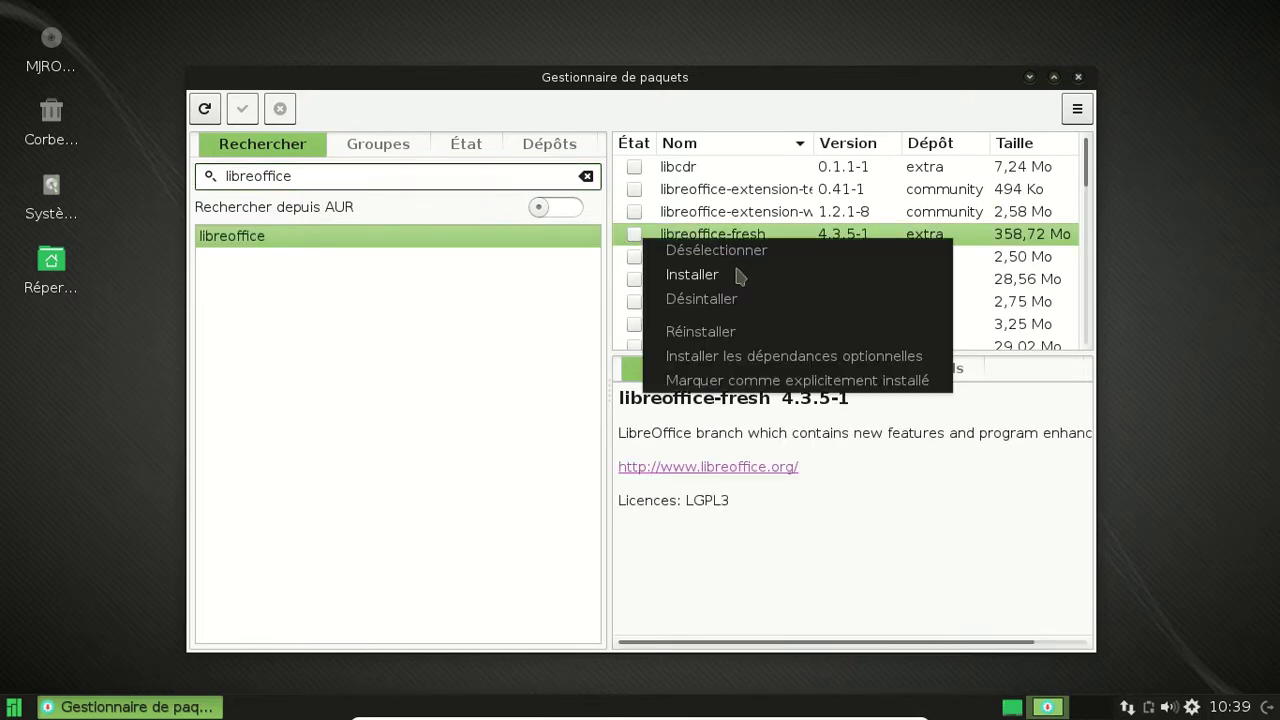
click(747, 277)
Mark the French language pack libreoffice-fresh-fr for installation
scroll(756, 277, down, 2)
scroll(756, 277, down, 20)
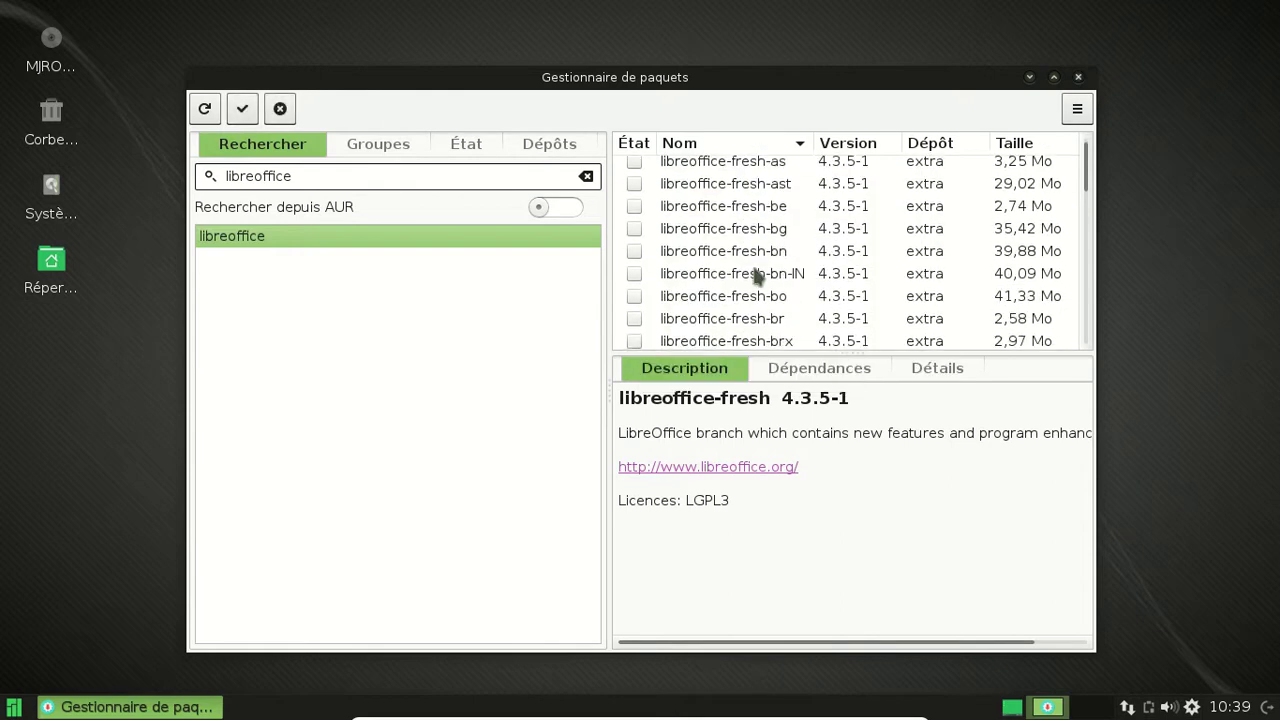
scroll(756, 277, down, 20)
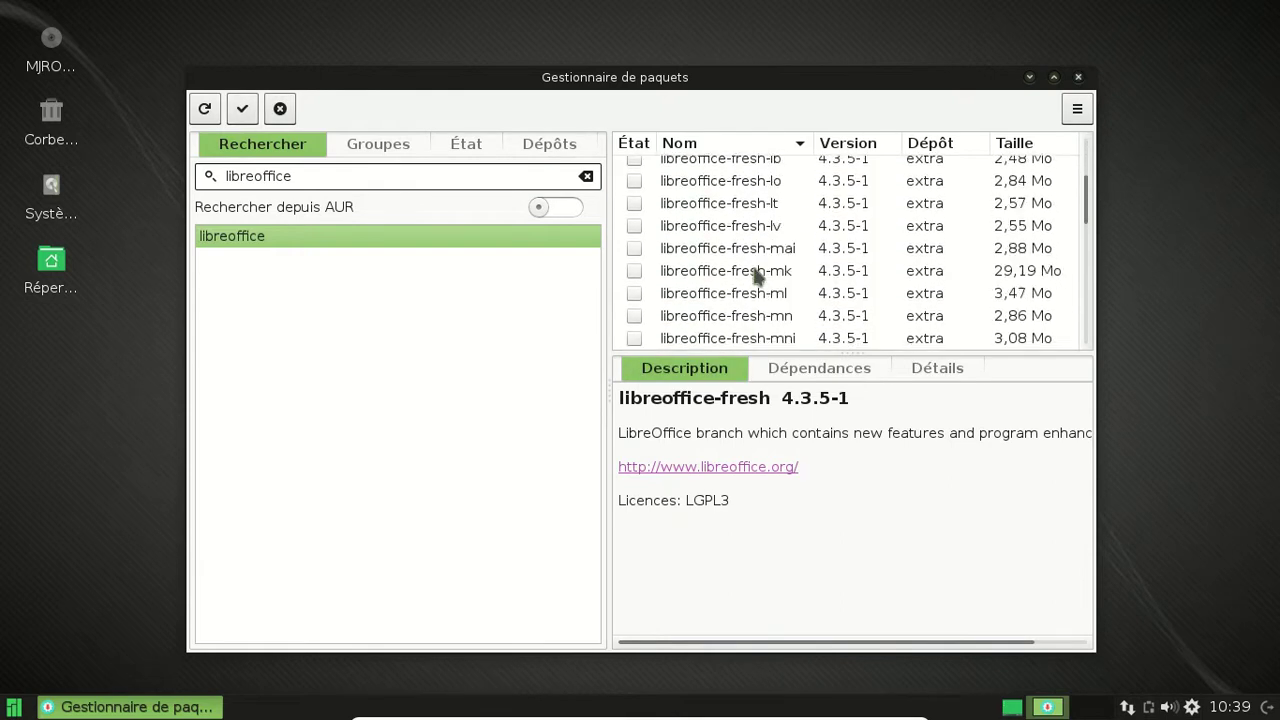
scroll(756, 277, down, 15)
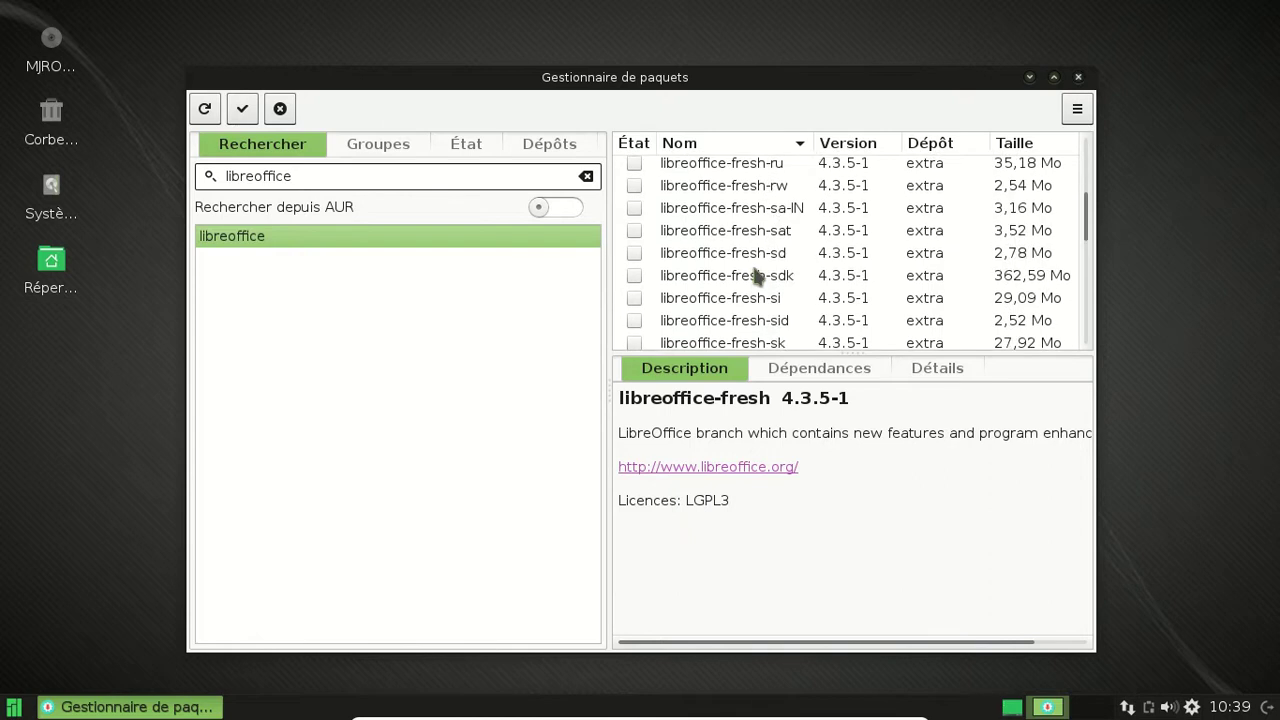
scroll(756, 277, up, 15)
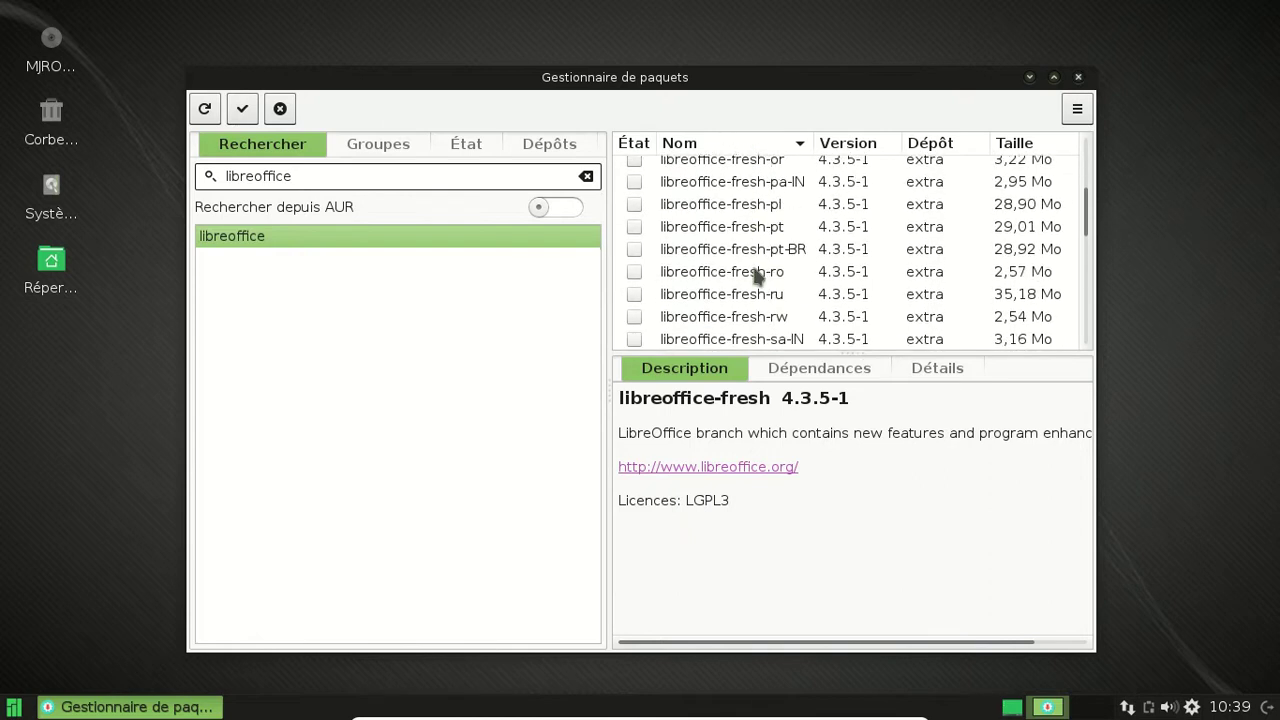
scroll(756, 277, up, 10)
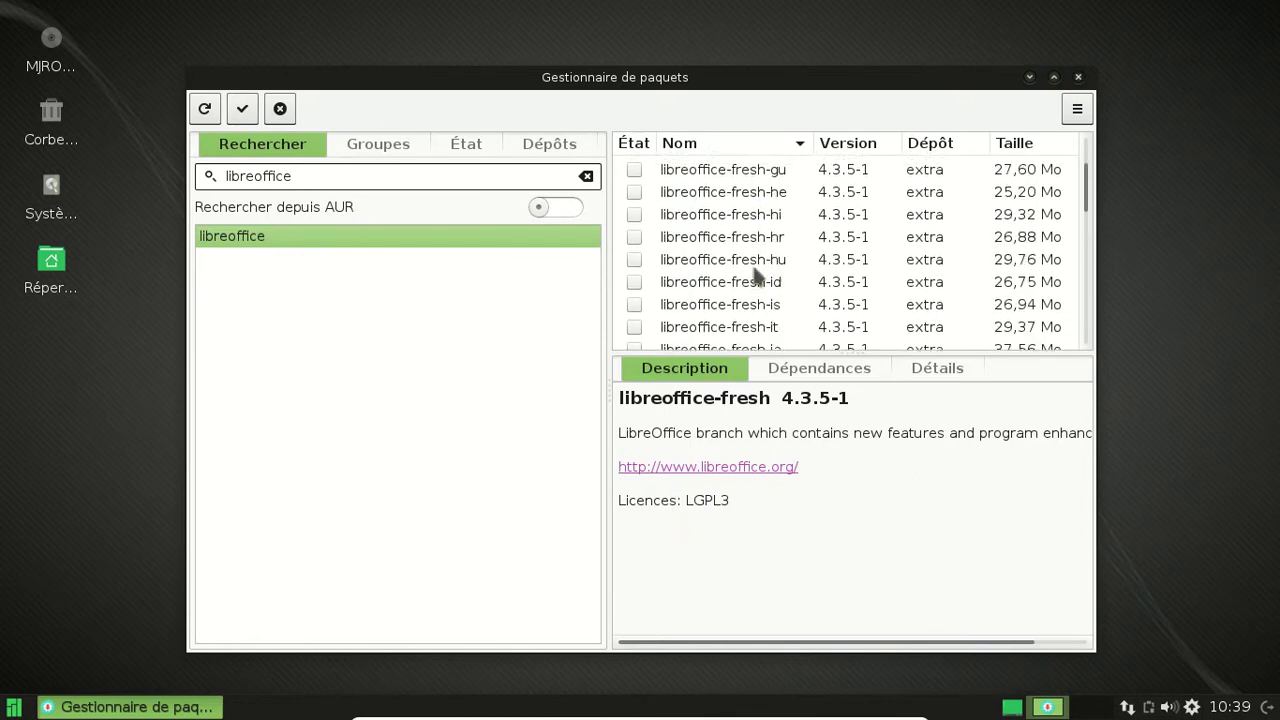
click(636, 211)
right_click(636, 211)
click(684, 252)
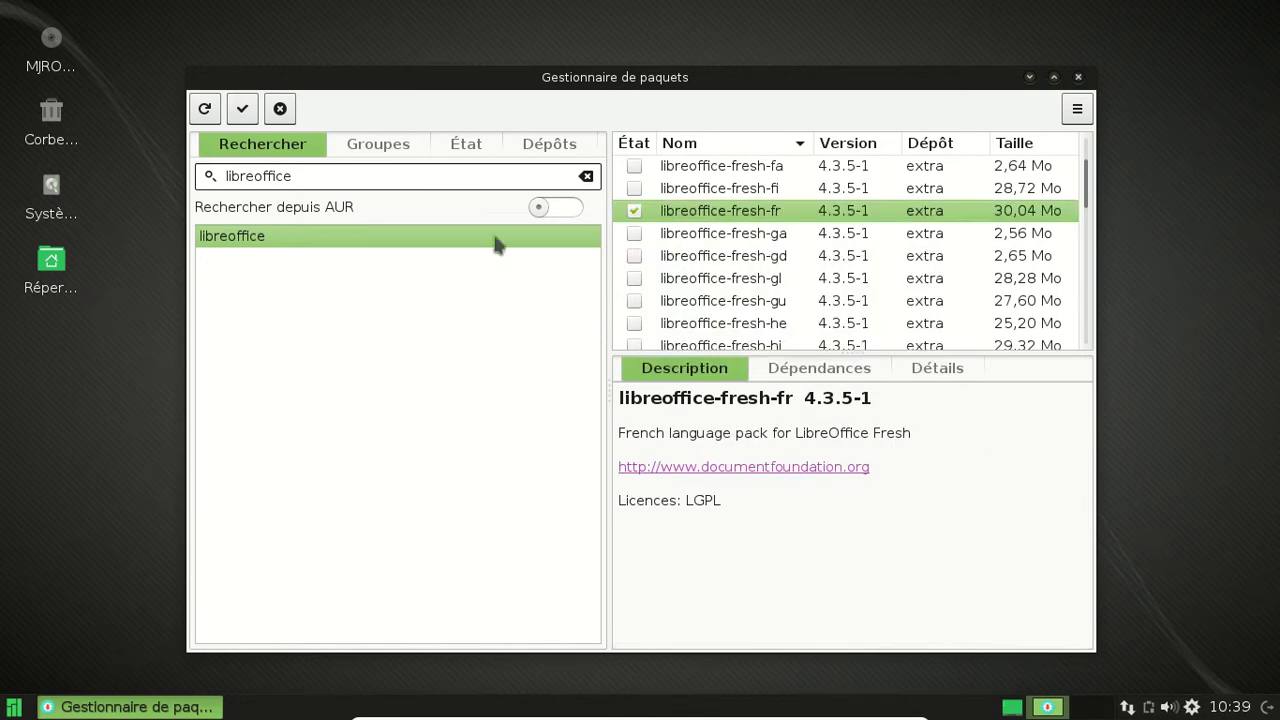
click(12, 708)
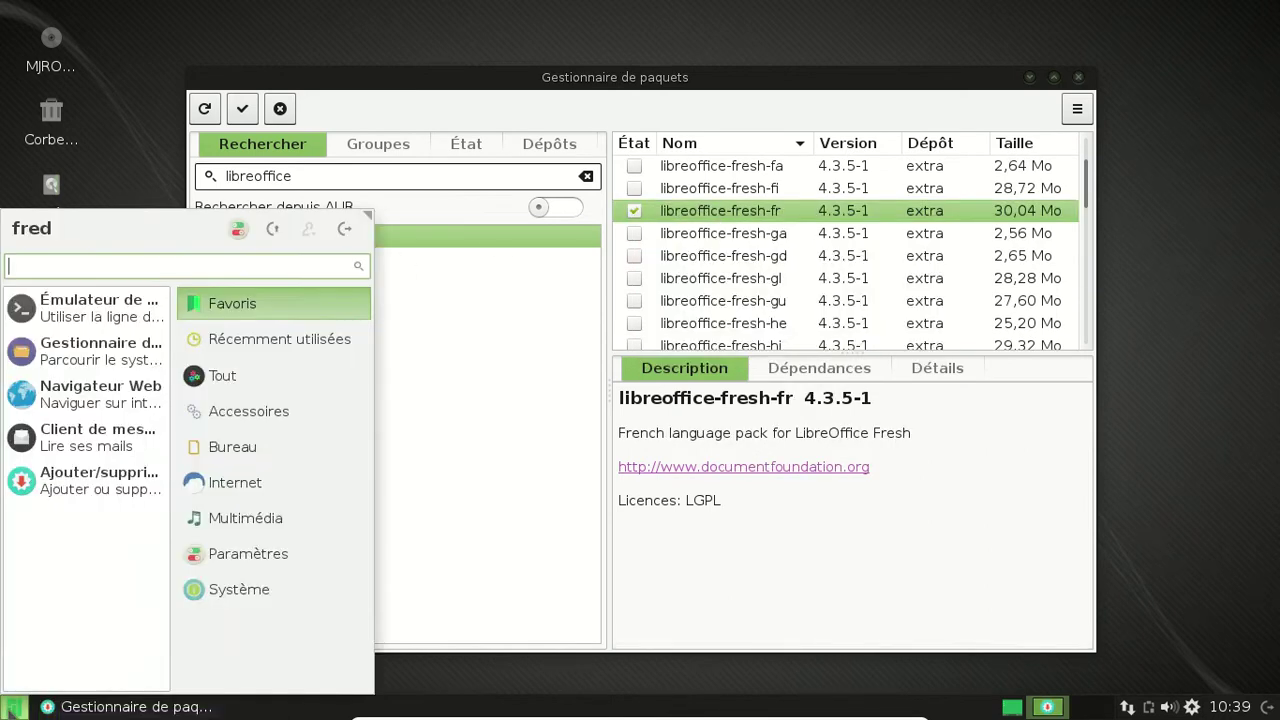
Replace the Pamac search text 'libreoffice' with 'firefox' and run the search
click(225, 494)
click(522, 425)
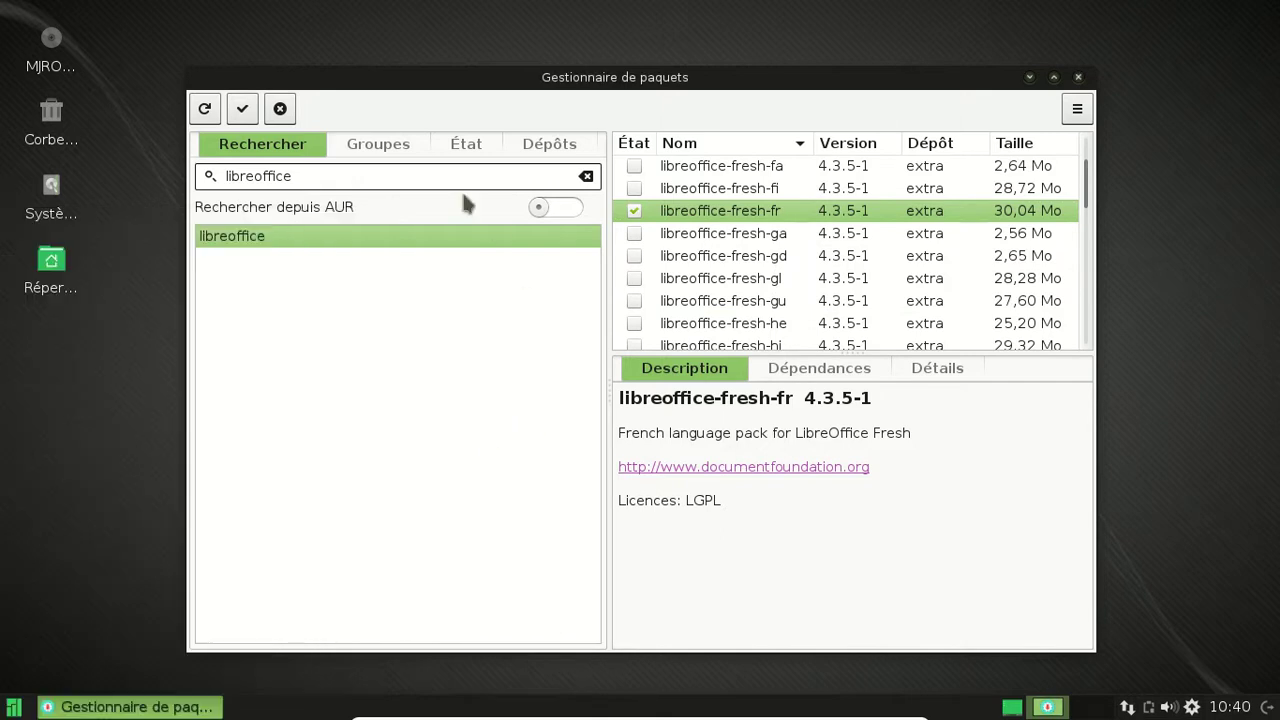
click(411, 180)
double_click(411, 180)
text(firefox)
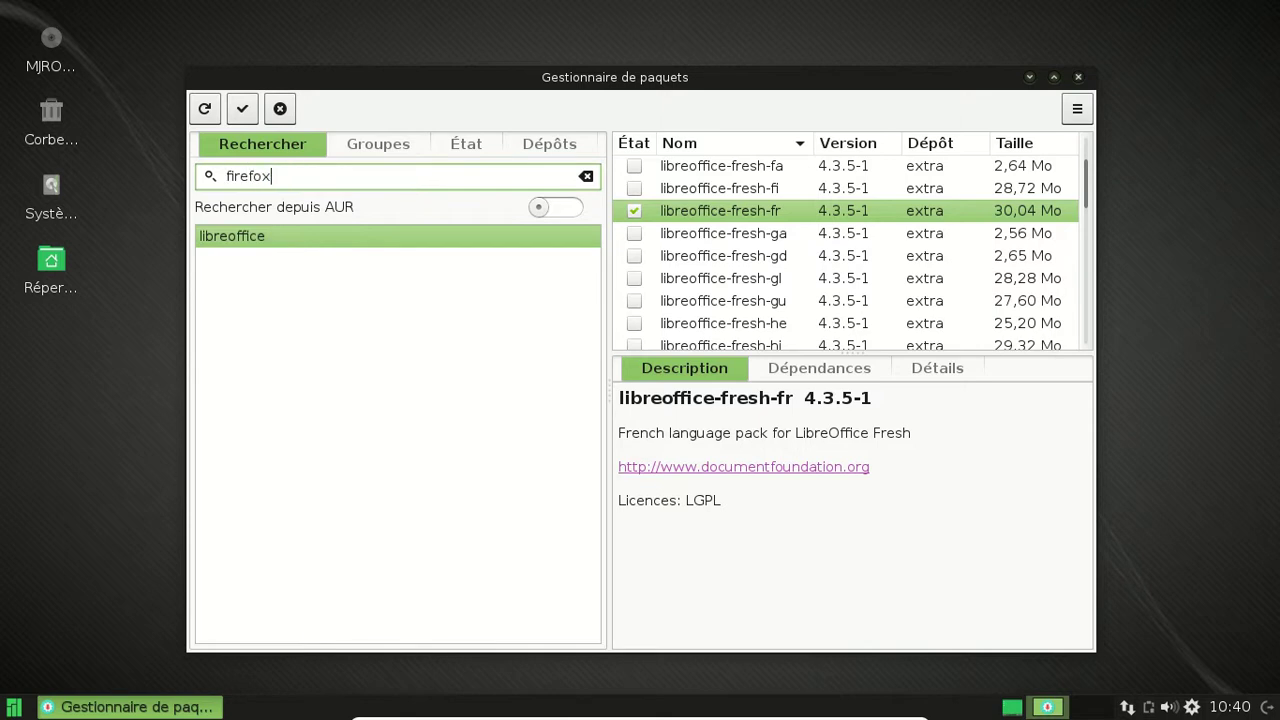
key(Return)
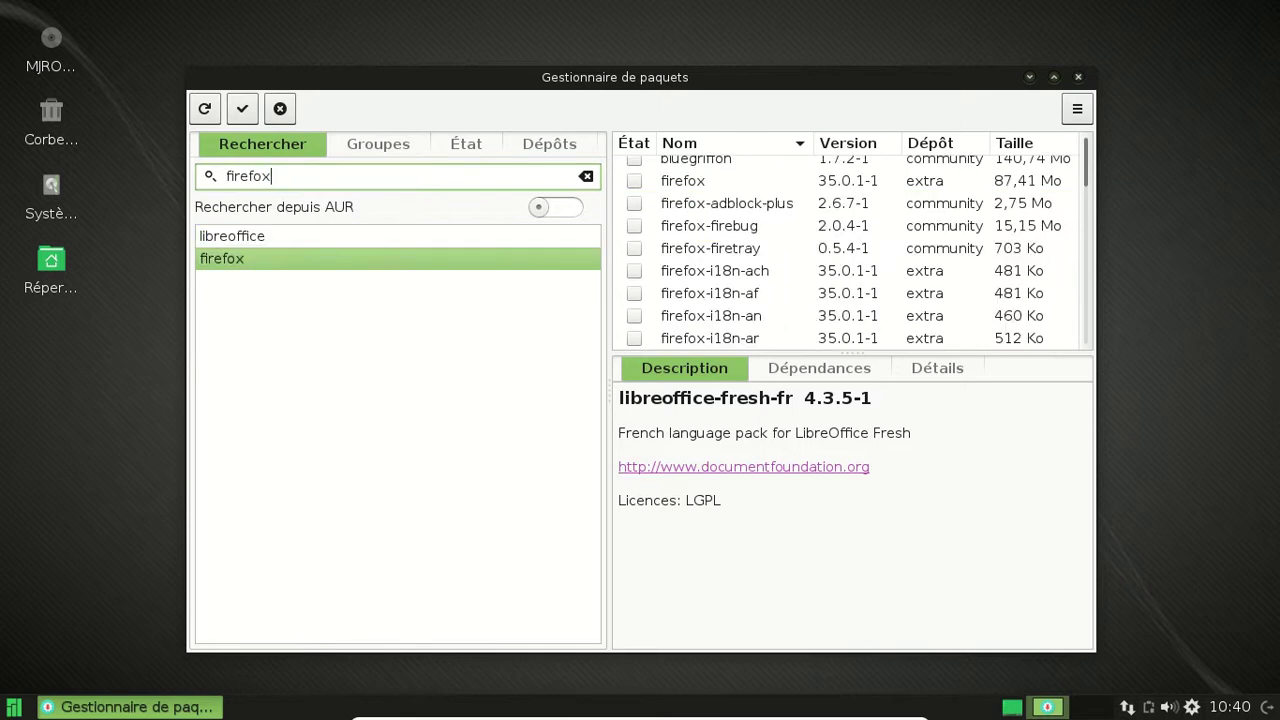
Mark the French pack firefox-i18n-fr 35.0.1-1 for installation
scroll(764, 293, down, 2)
scroll(764, 293, down, 9)
scroll(760, 293, down, 4)
click(632, 228)
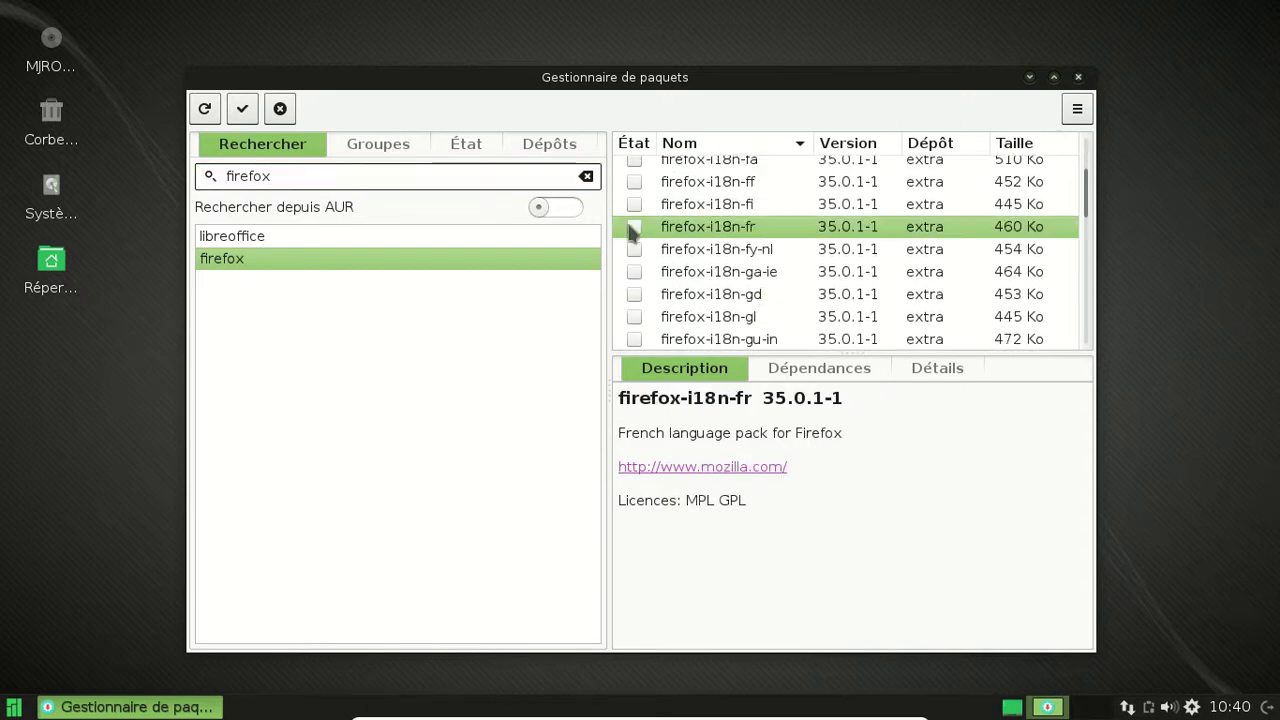
right_click(632, 230)
click(680, 267)
Apply and authorize the 145,00 Mo transaction, showing the detailed download log
click(245, 108)
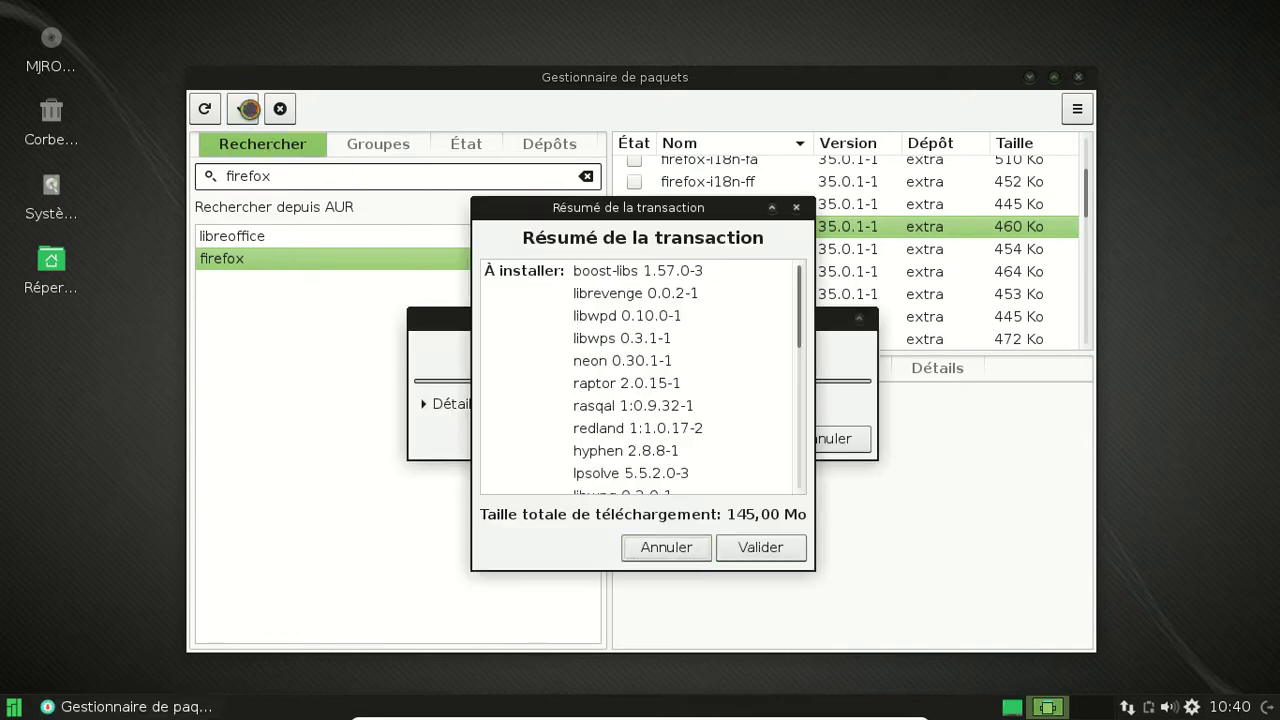
click(762, 548)
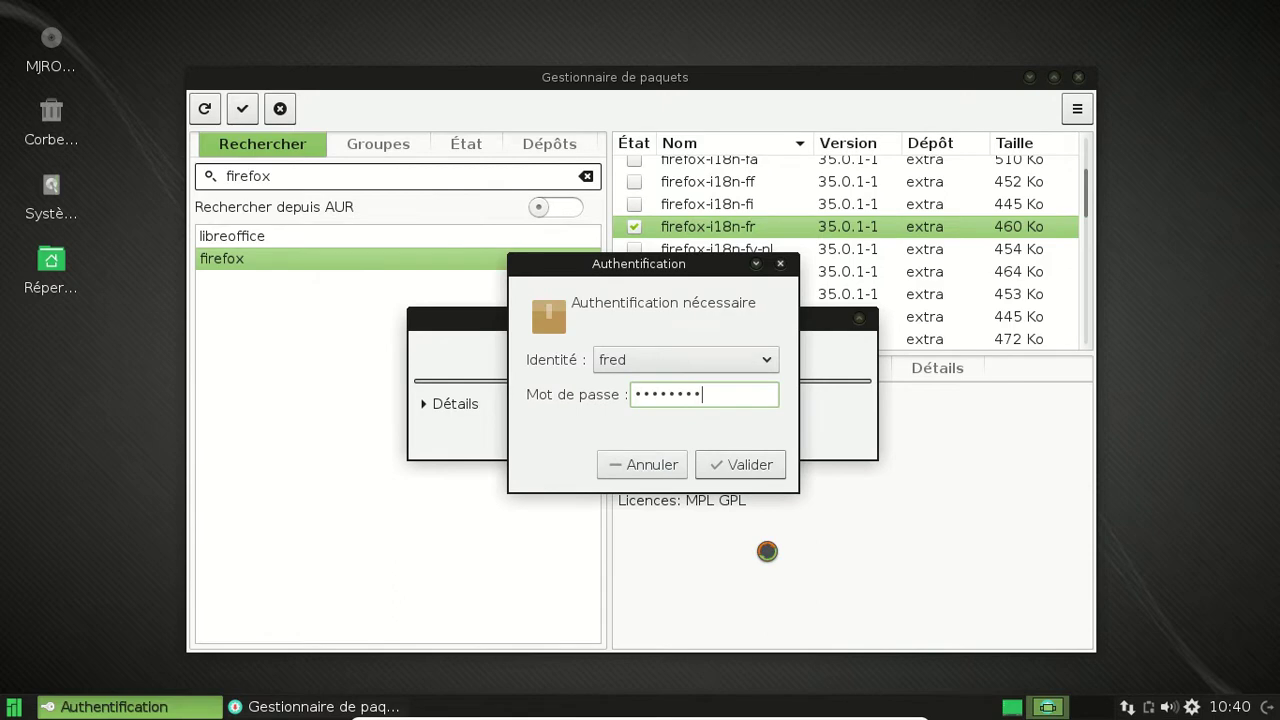
key(Return)
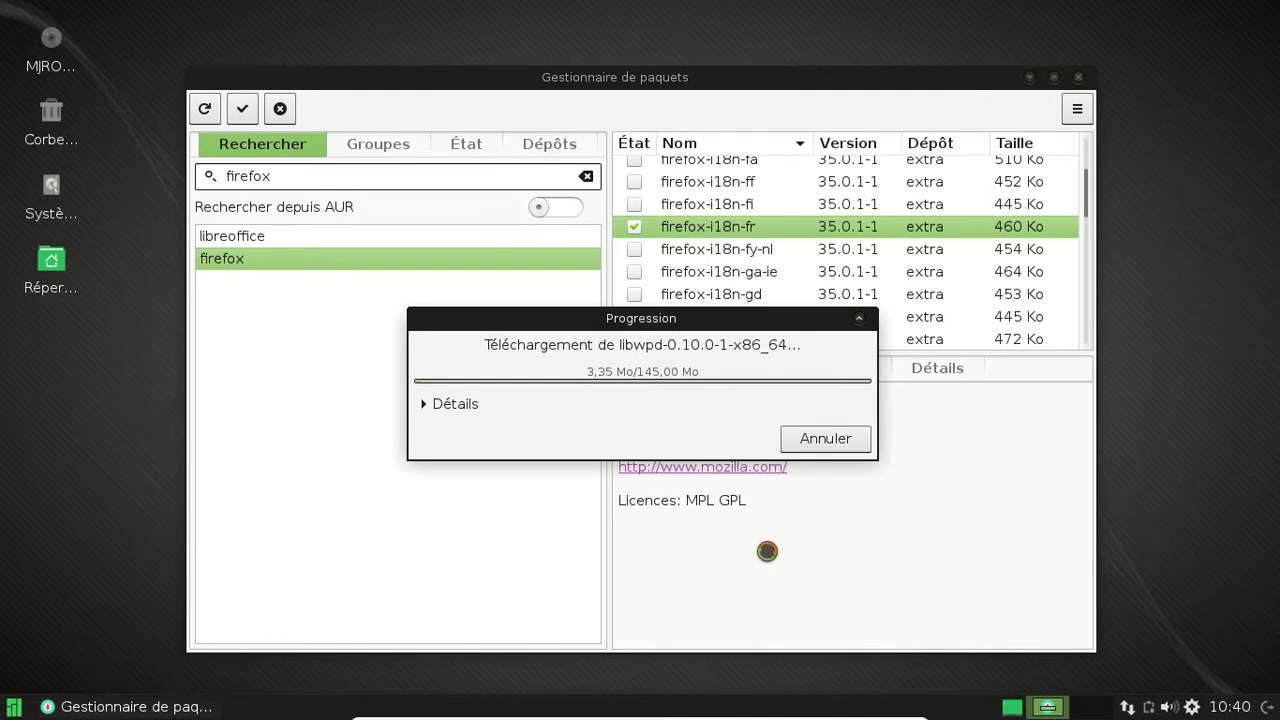
click(462, 404)
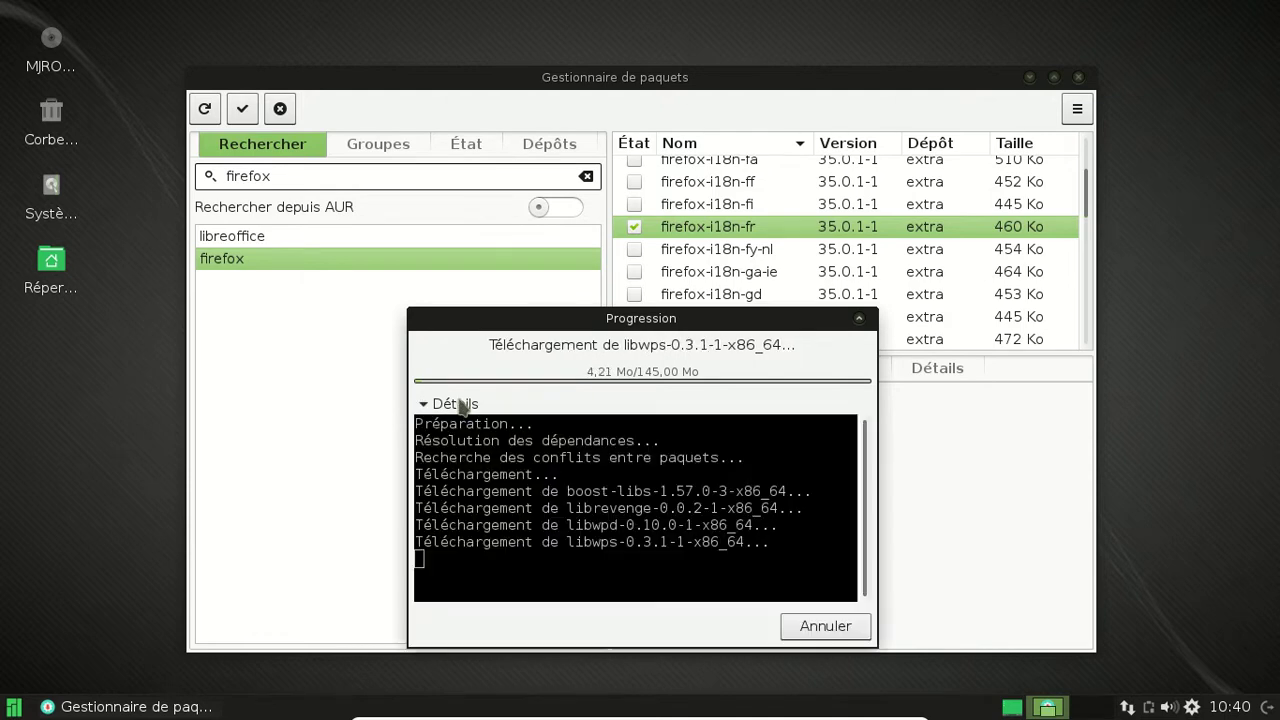
drag(590, 320, 591, 223)
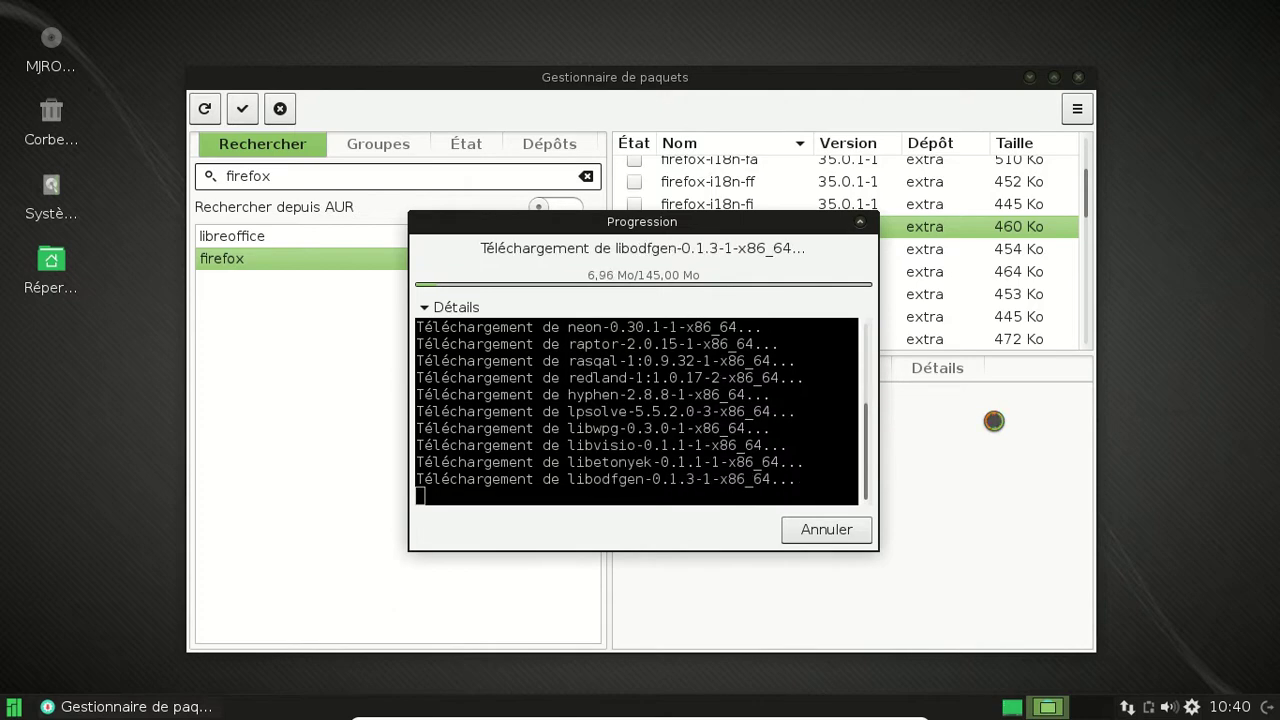
click(14, 707)
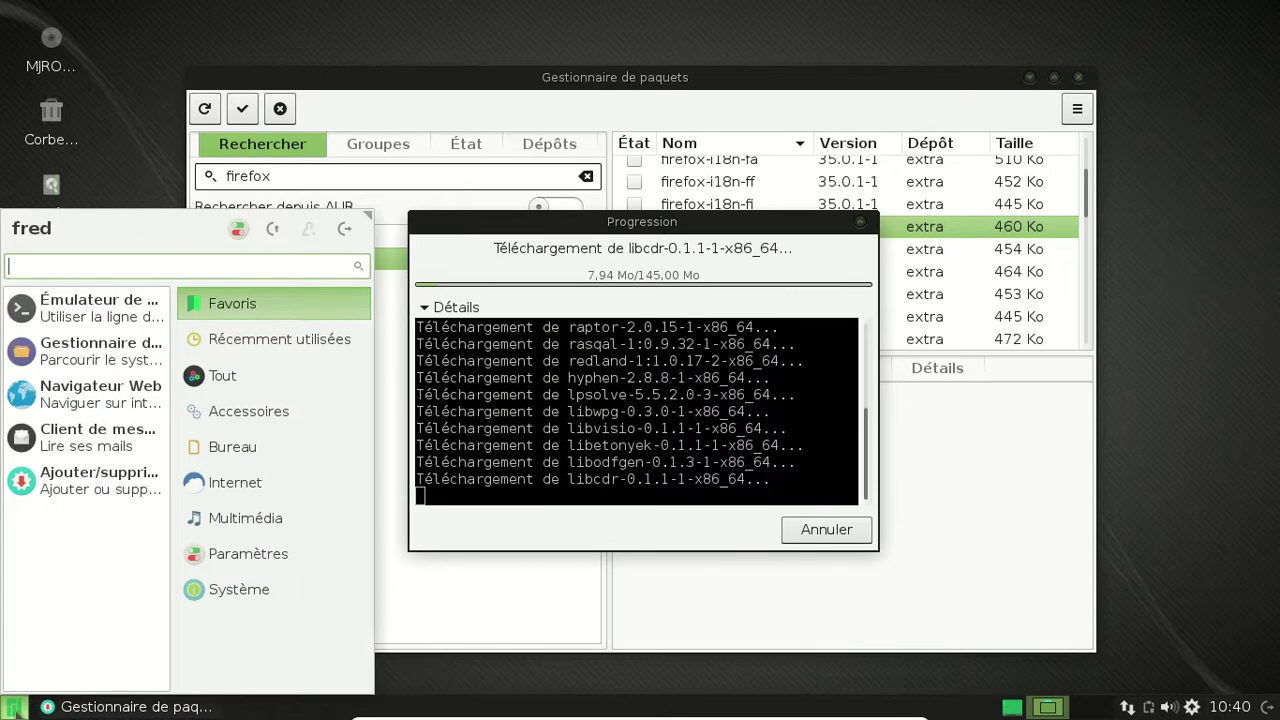
Launch Midori from Internet applications, enlarge its window and clear the address bar
click(238, 482)
click(111, 411)
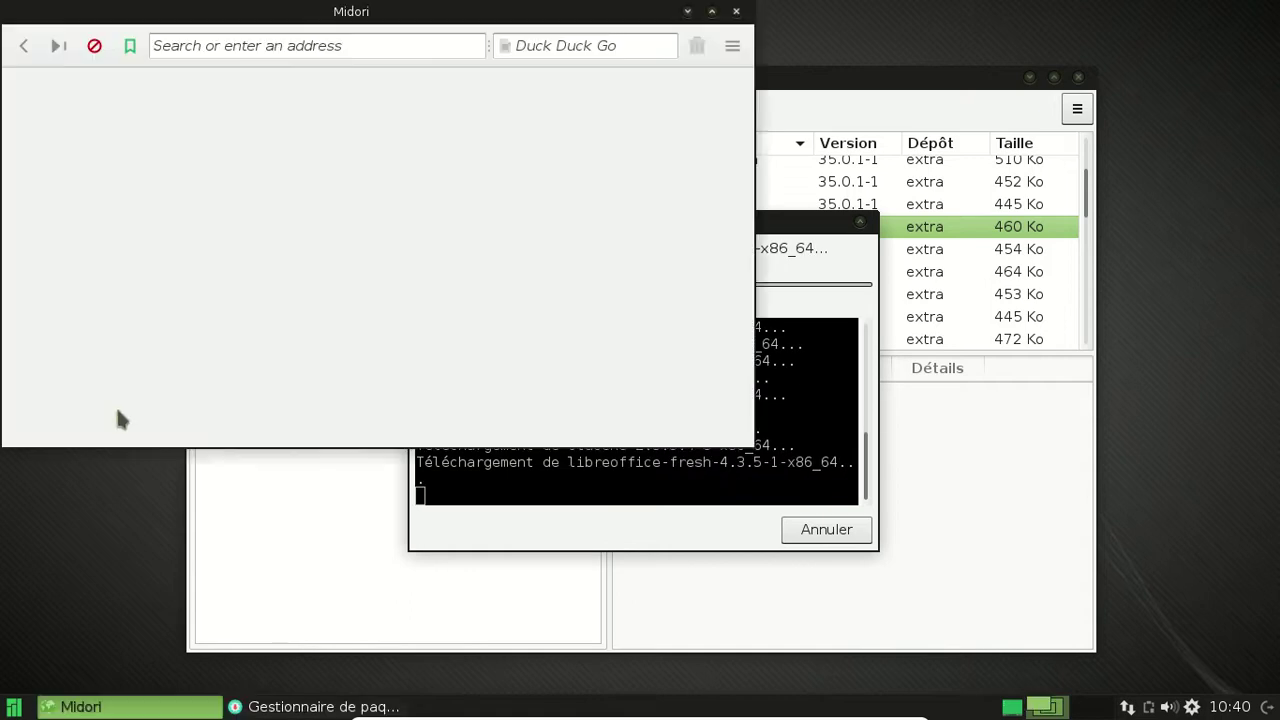
drag(750, 445, 888, 573)
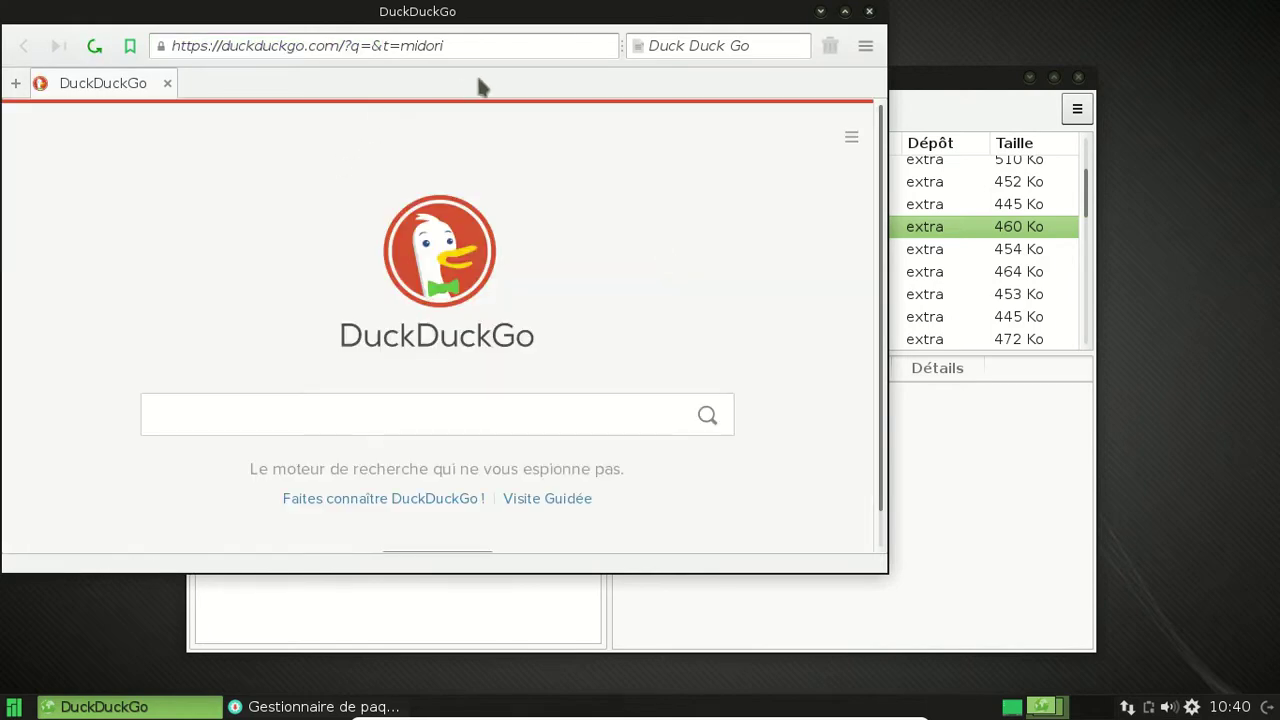
click(476, 46)
key(BackSpace)
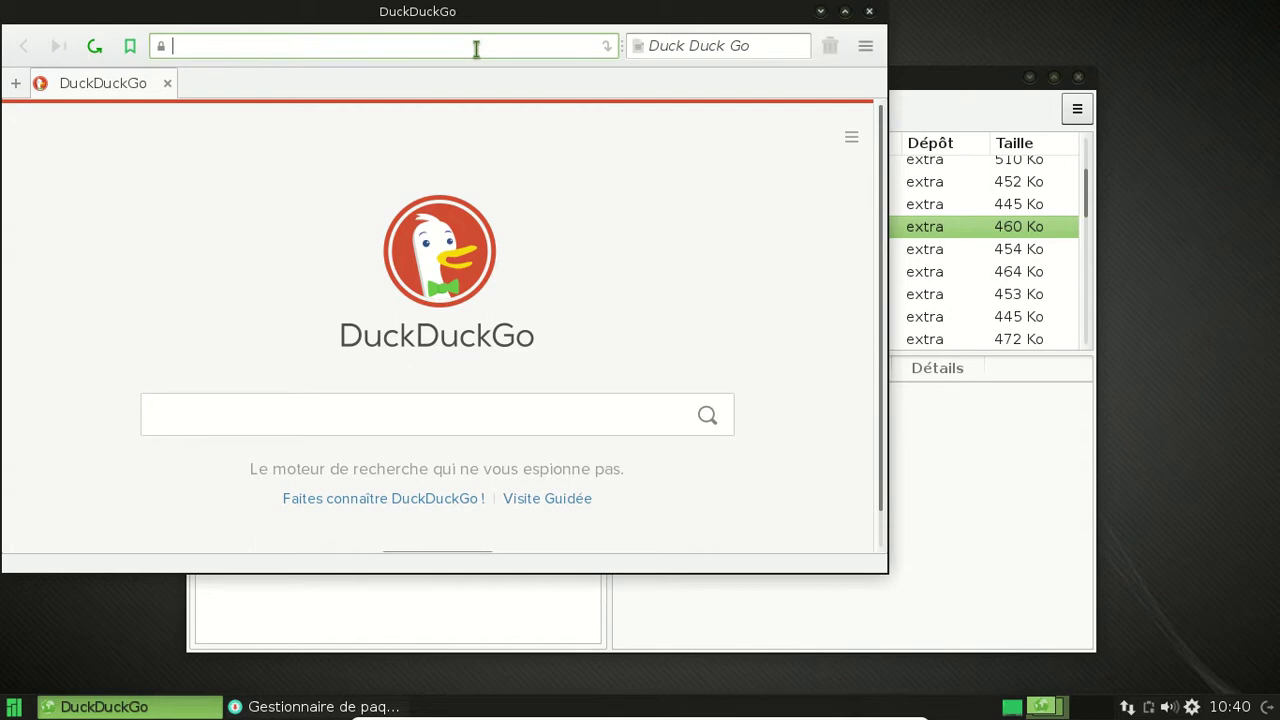
Load the Calamares website calamares.github.io in Midori
text(calama)
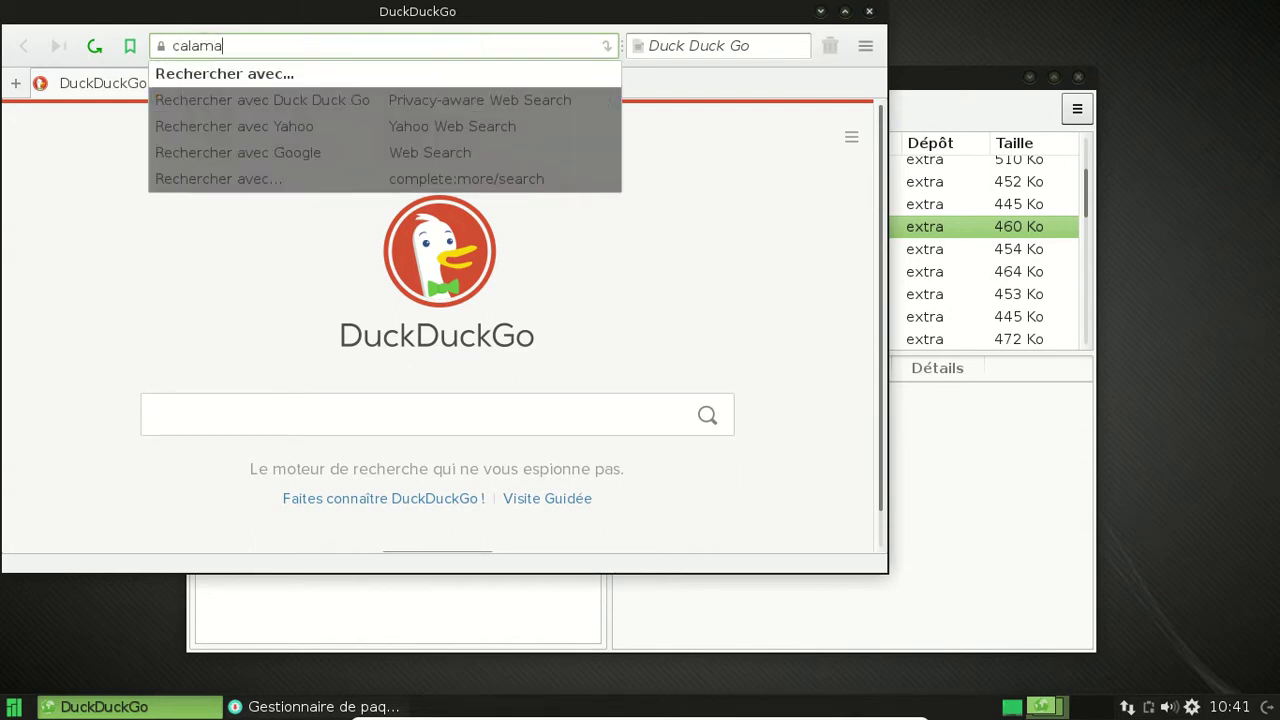
text(res.gith)
key(Escape)
key(Return)
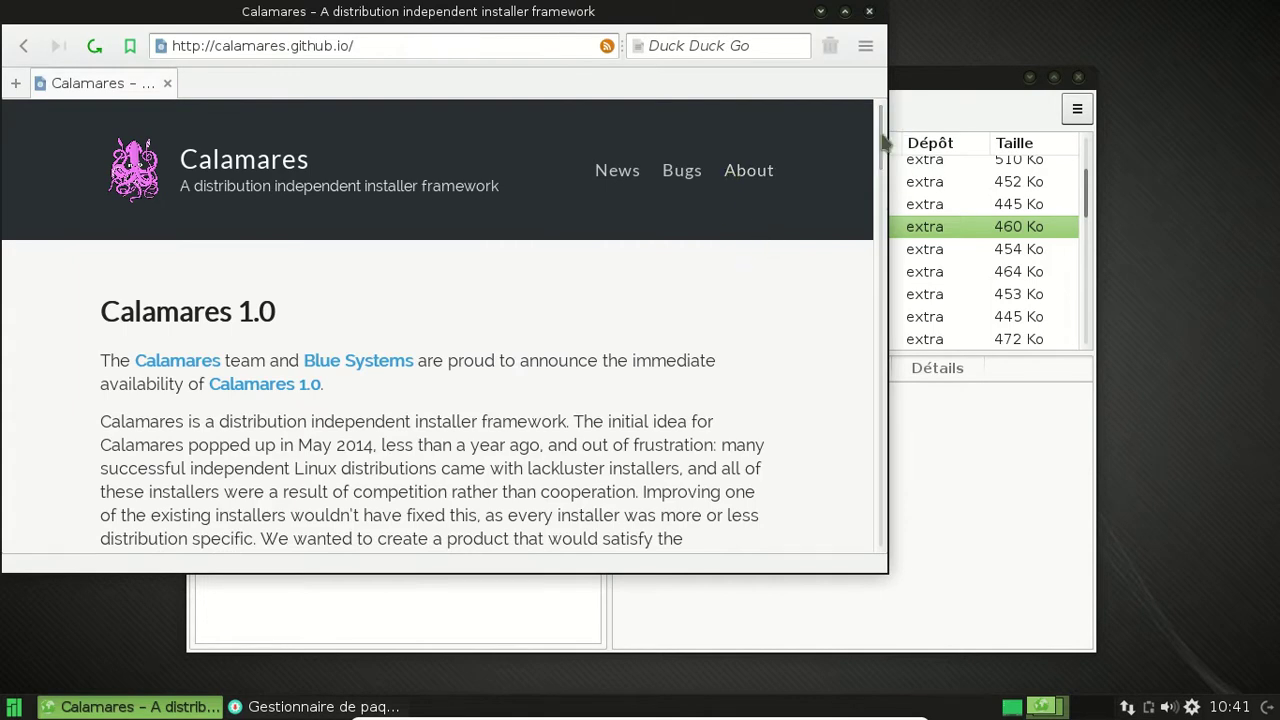
Read through the Calamares 1.0 announcement, then go to the Bugs page
drag(884, 143, 891, 229)
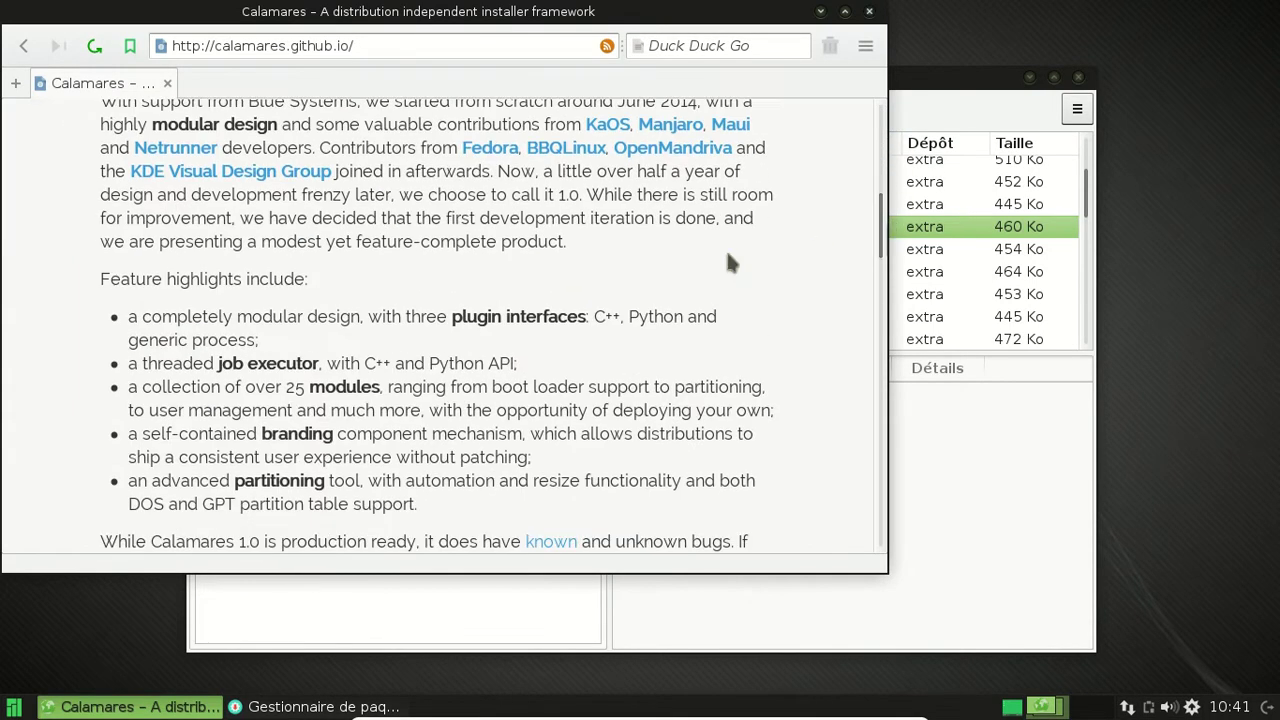
scroll(726, 255, up, 3)
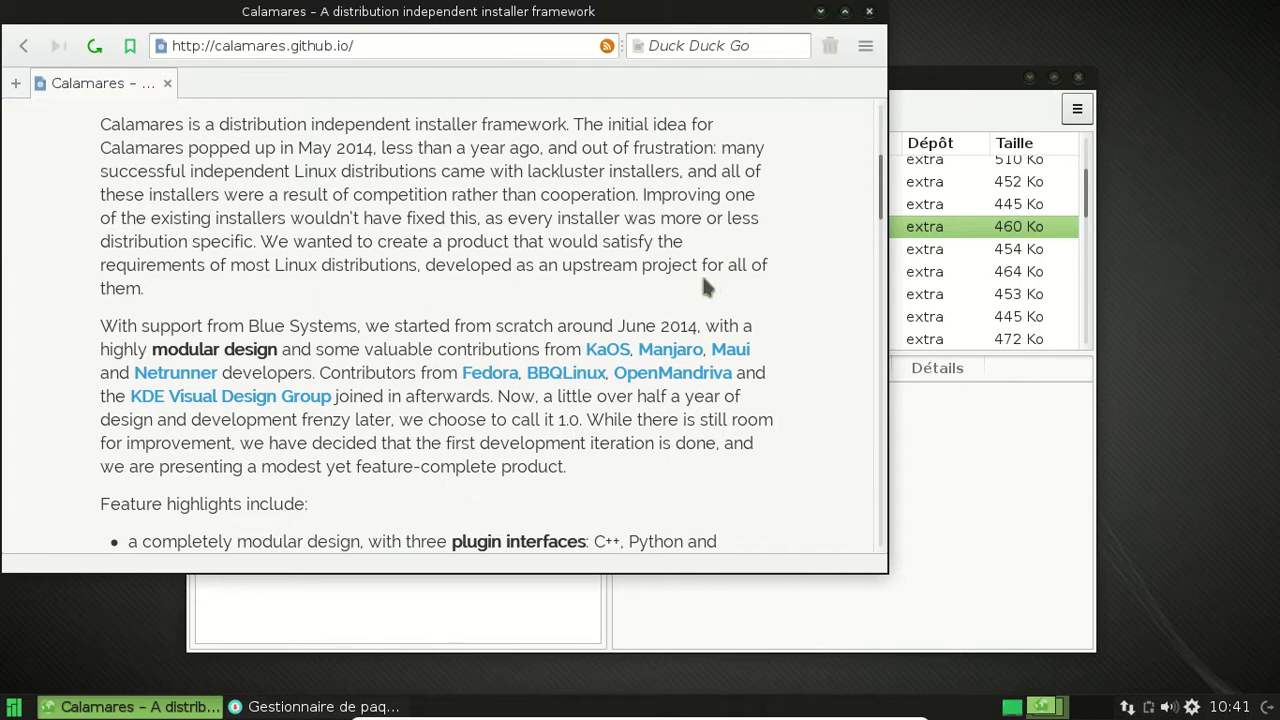
scroll(705, 287, down, 3)
scroll(705, 287, down, 1)
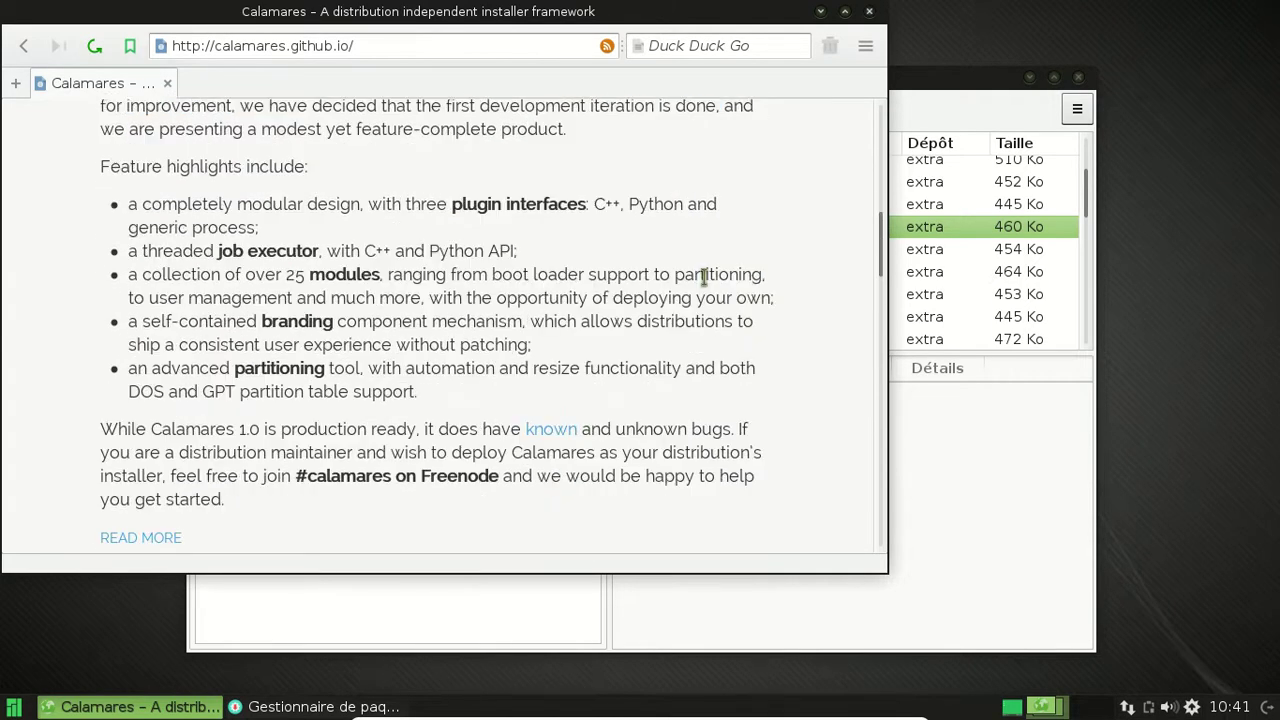
scroll(705, 277, down, 2)
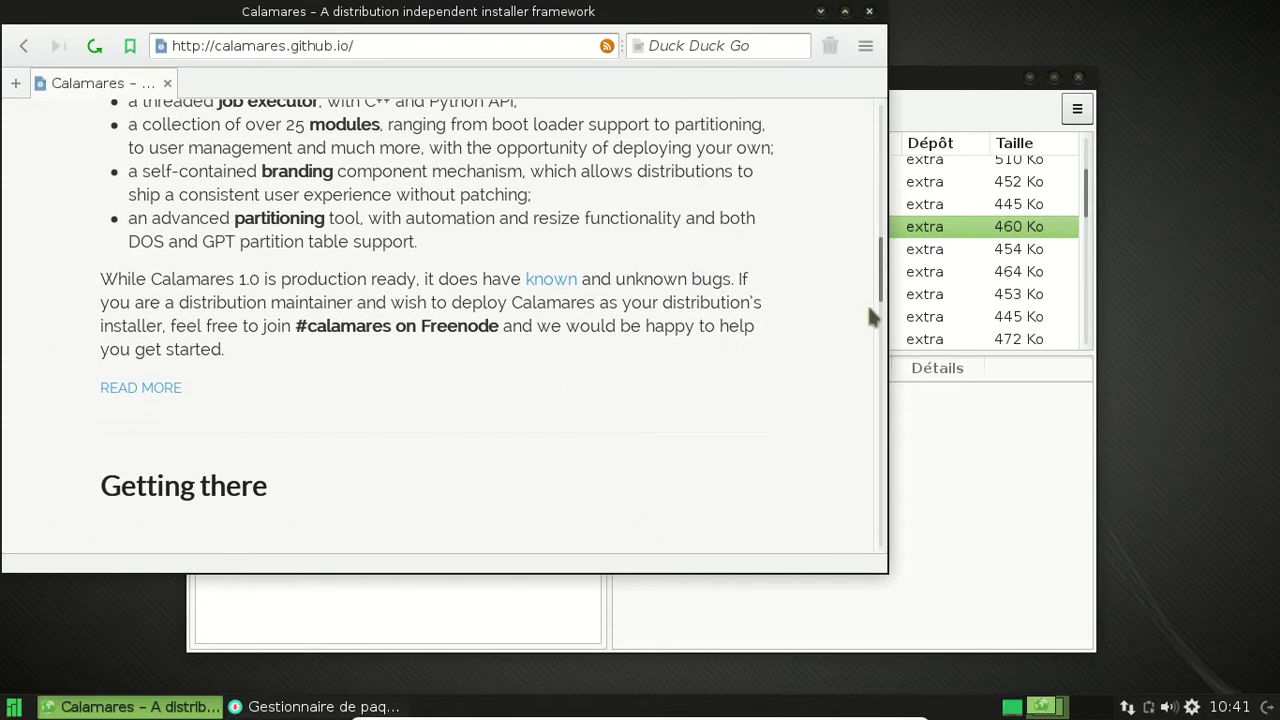
drag(881, 268, 881, 135)
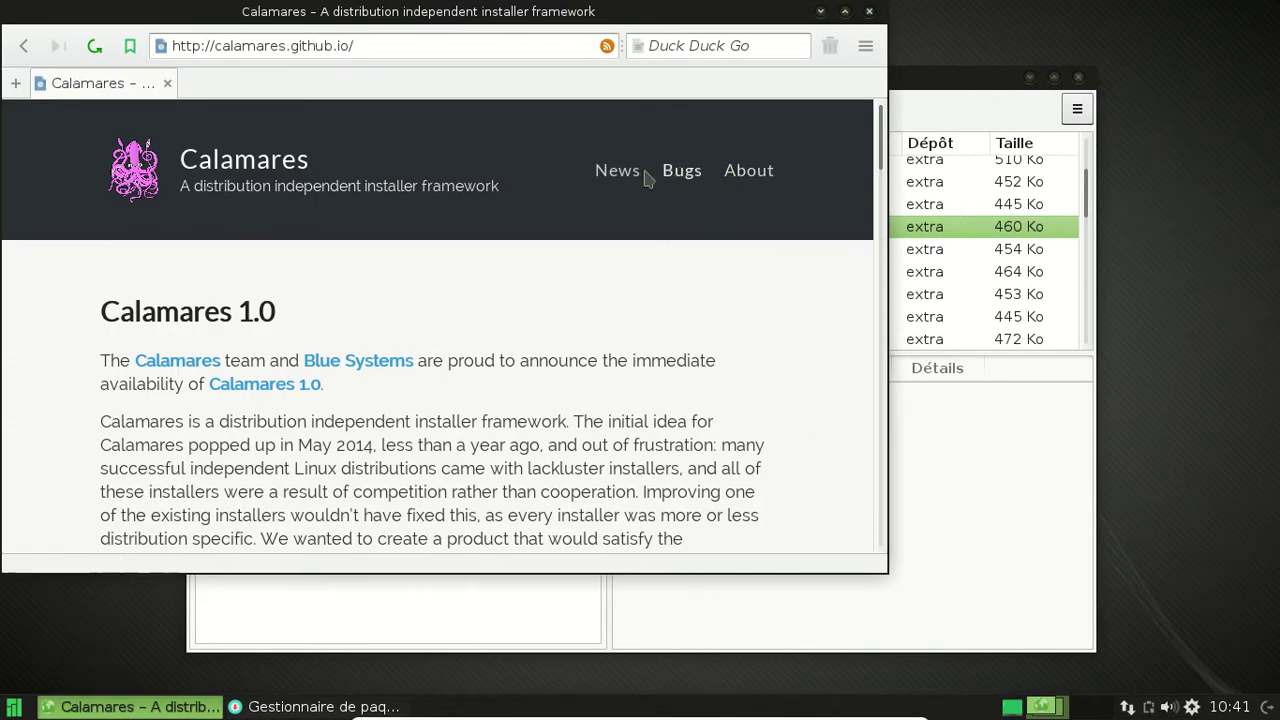
click(684, 176)
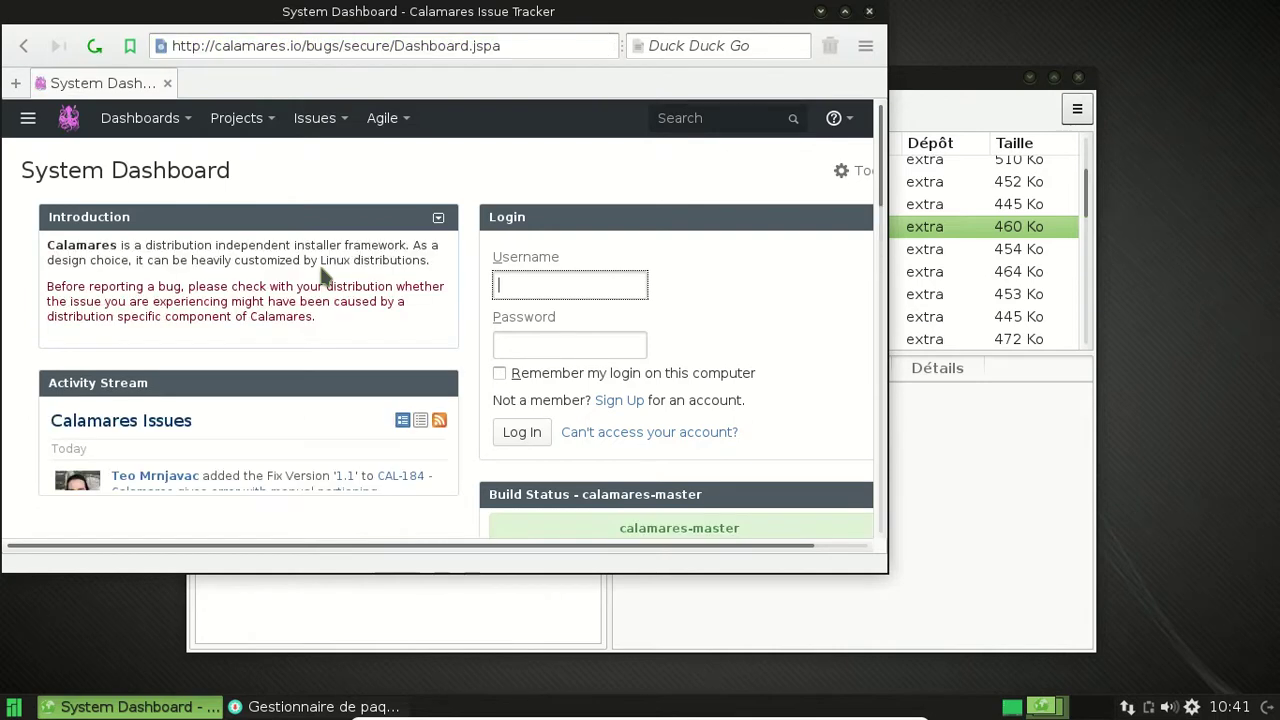
Scroll through the Calamares Issue Tracker's System Dashboard
scroll(322, 276, down, 3)
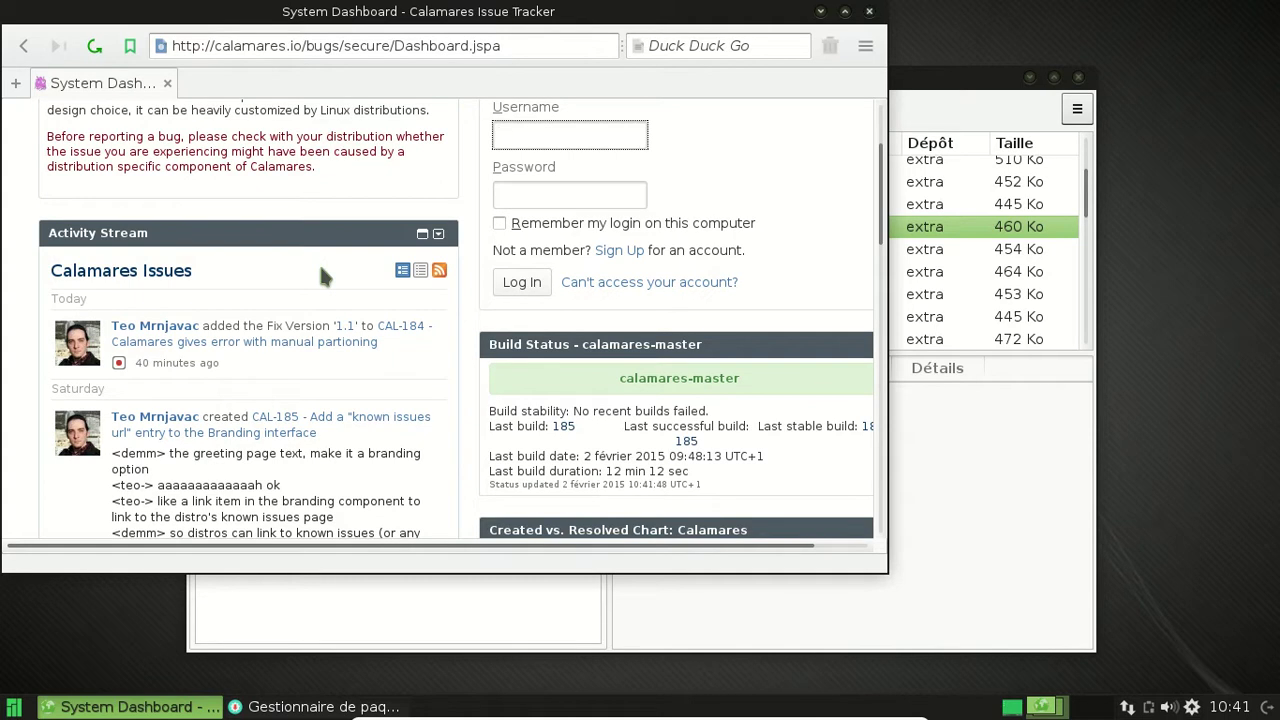
scroll(321, 274, down, 4)
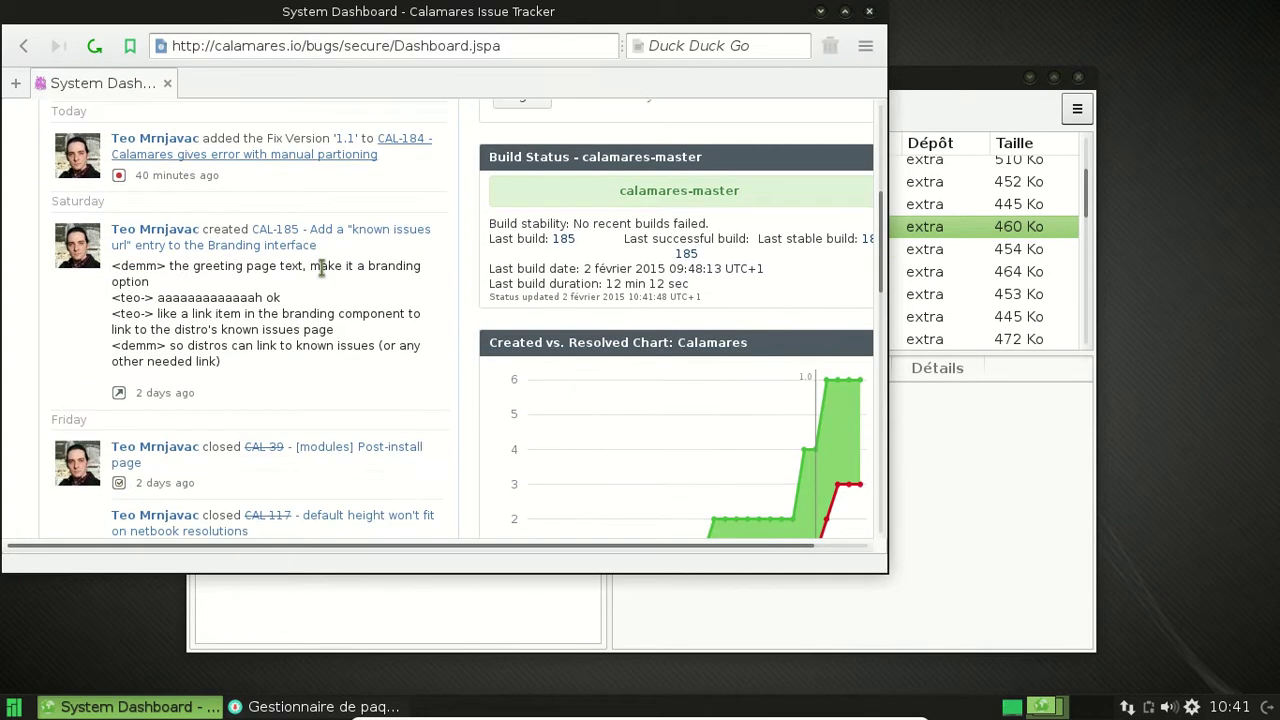
scroll(320, 265, down, 2)
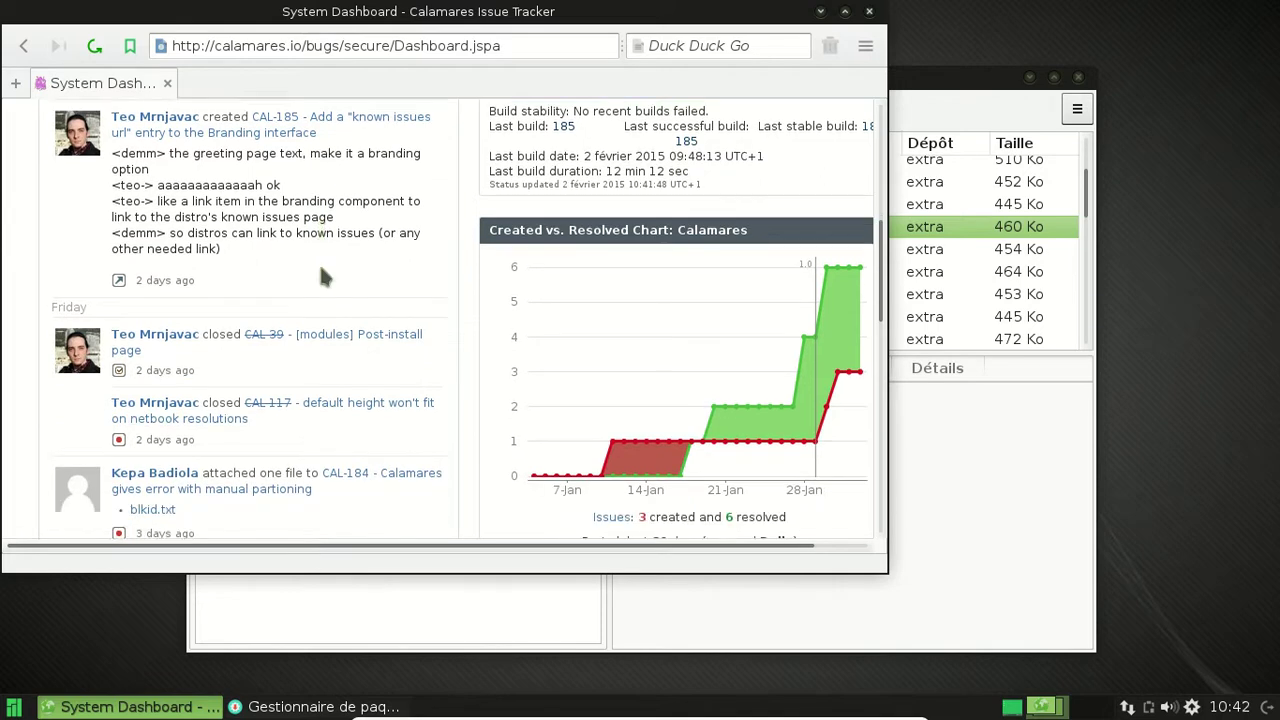
scroll(320, 276, down, 2)
scroll(320, 276, down, 1)
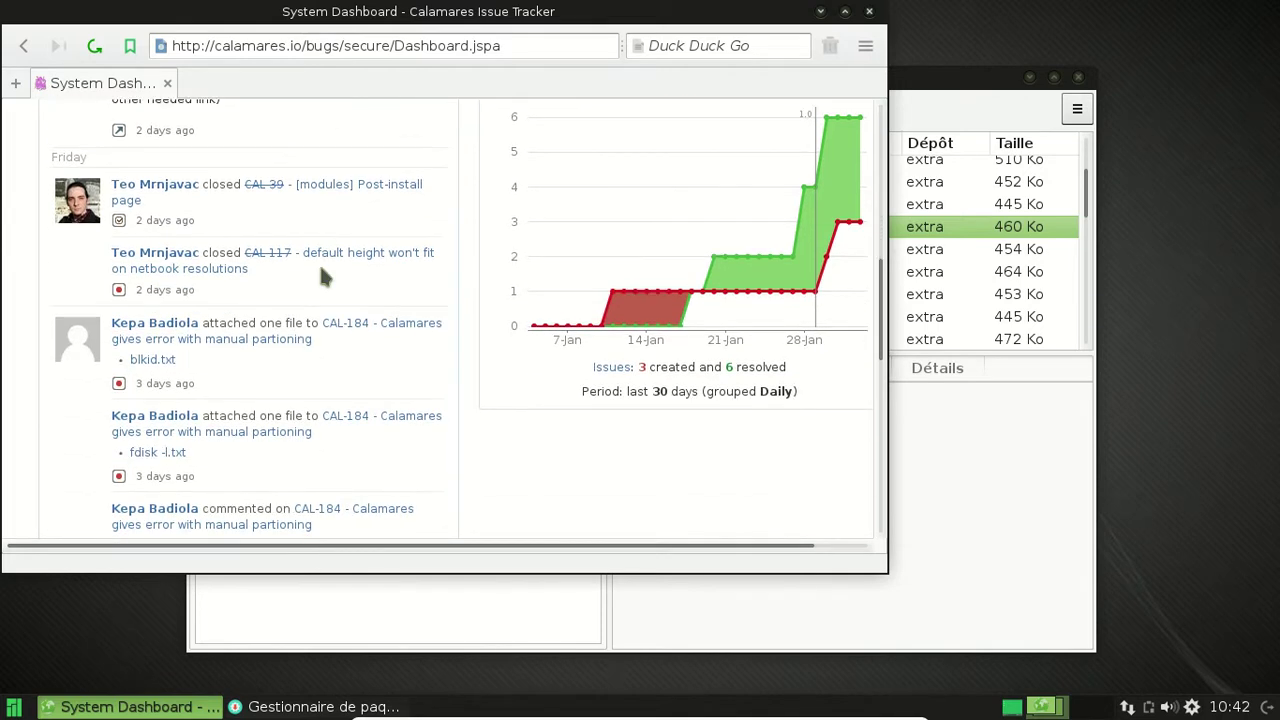
scroll(320, 276, down, 2)
scroll(320, 276, down, 6)
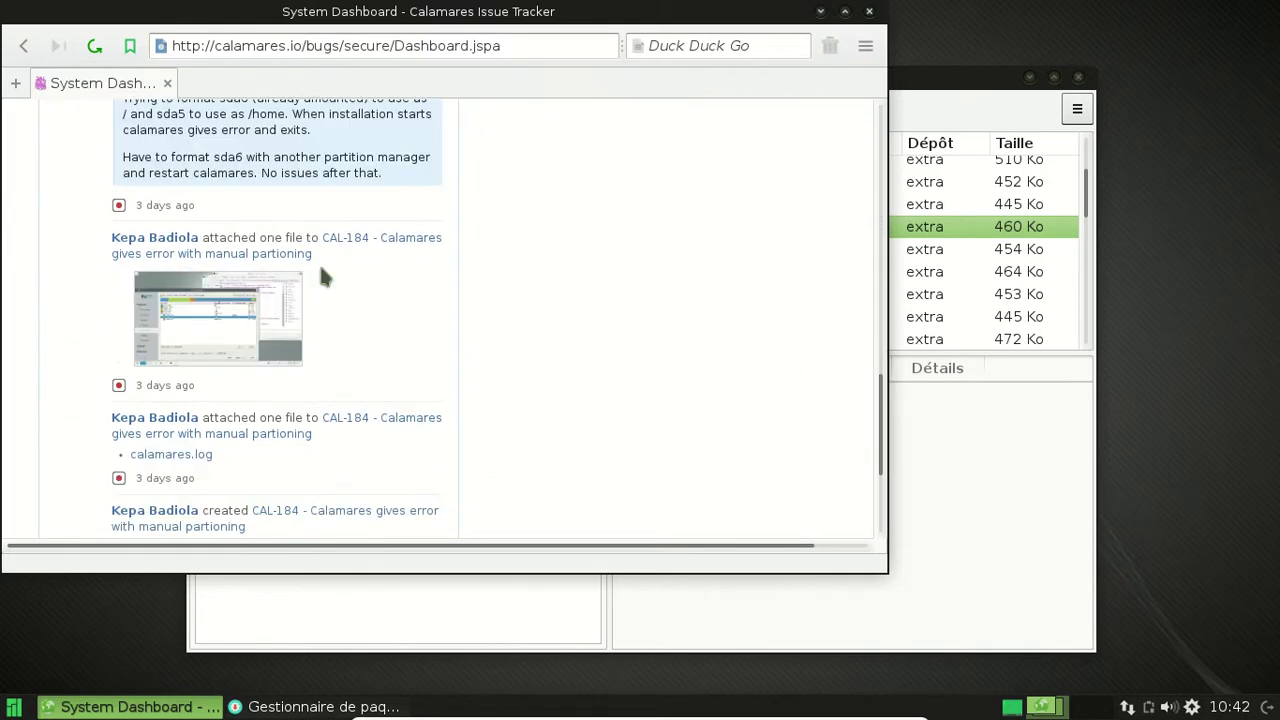
scroll(321, 270, down, 3)
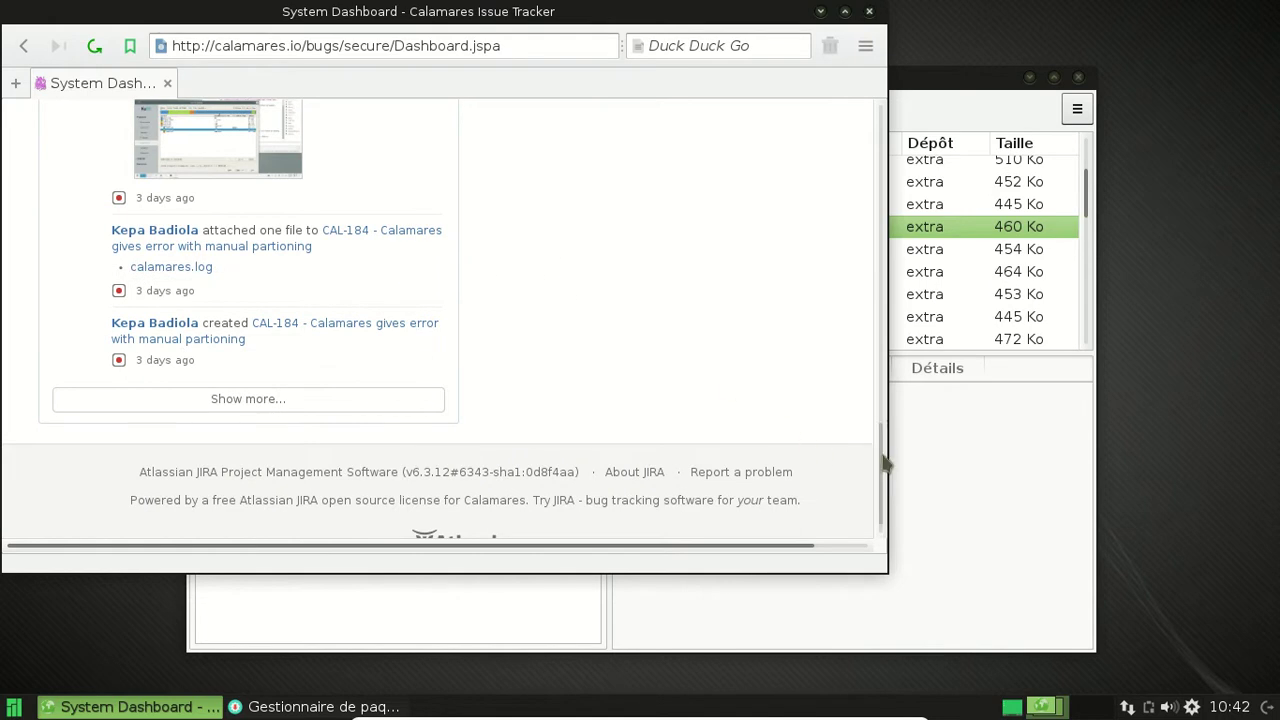
scroll(666, 209, up, 15)
scroll(660, 262, down, 3)
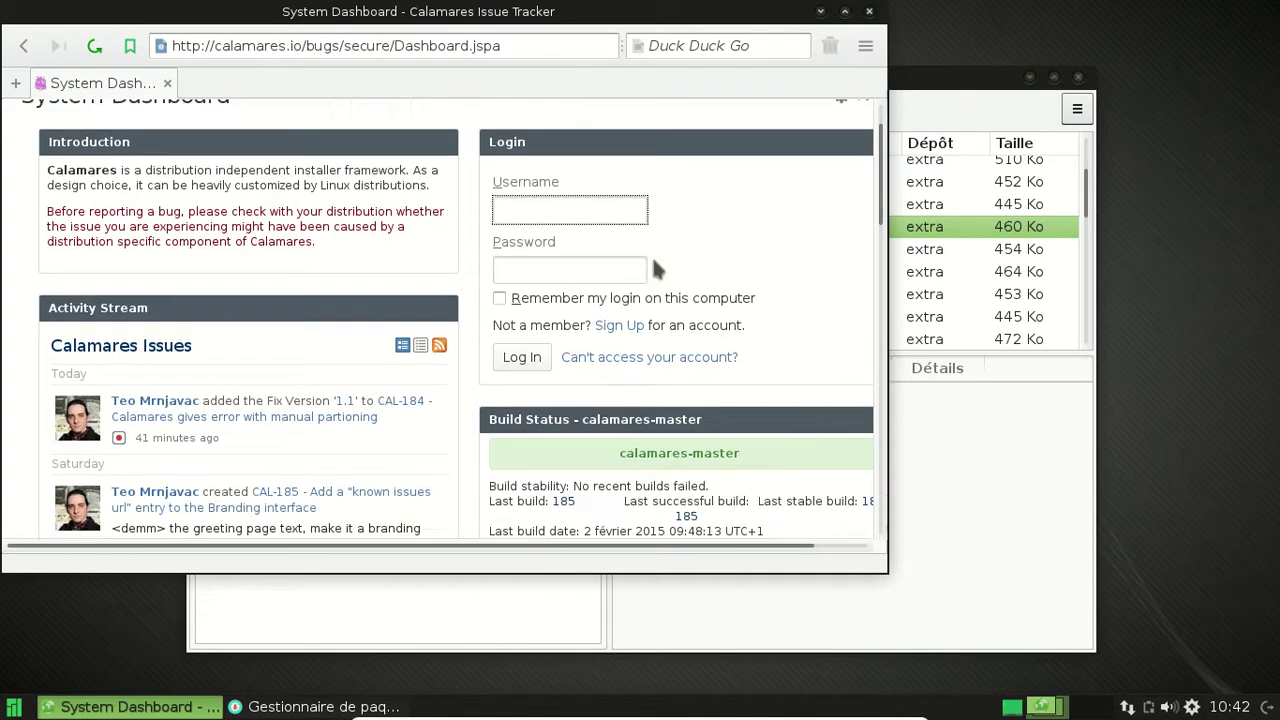
Open the calamares-master Jenkins build link in a new tab and follow its GitHub link
middle_click(661, 386)
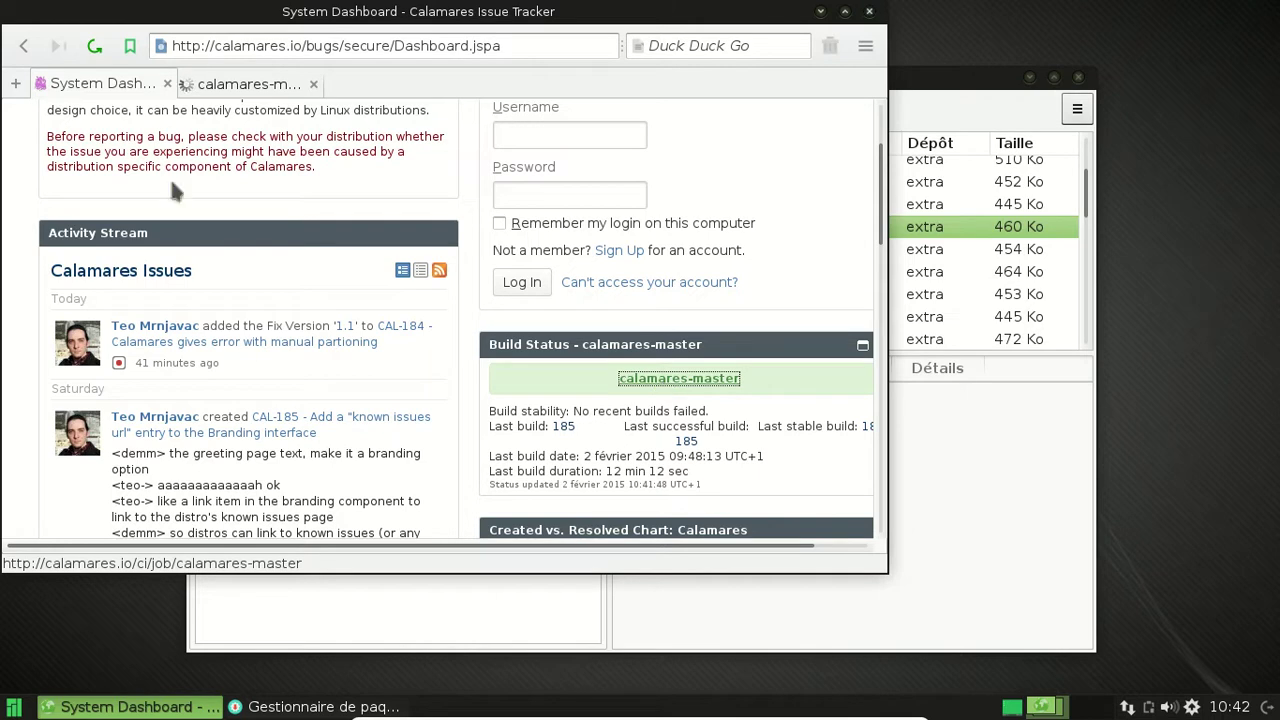
click(225, 88)
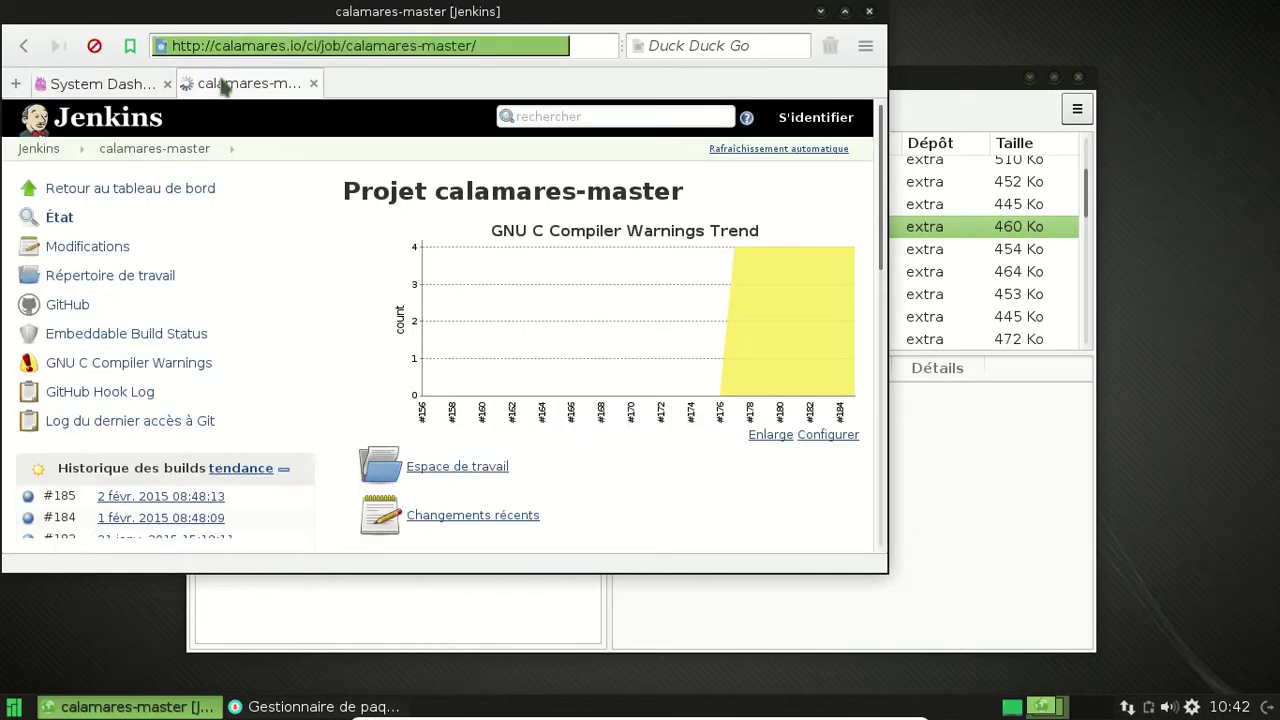
click(50, 308)
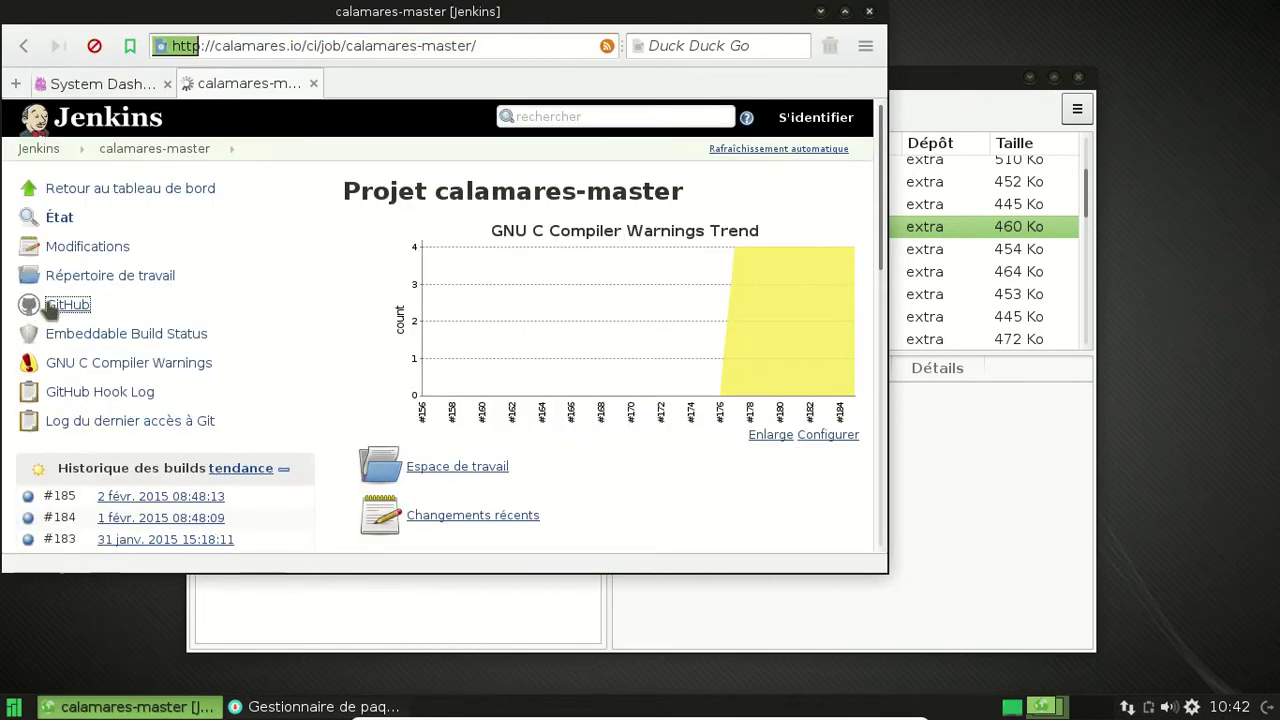